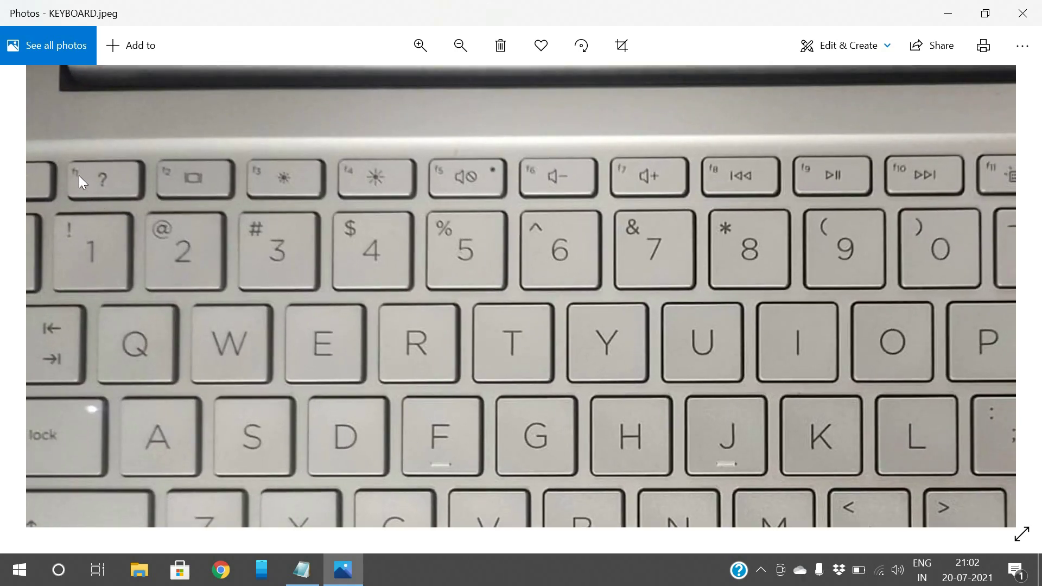
- Examine the function key row from F1 to F12 and the surrounding keys in the keyboard photo
{"action": "scroll", "coordinate": [714, 304], "scroll_direction": "up", "scroll_amount": 4}
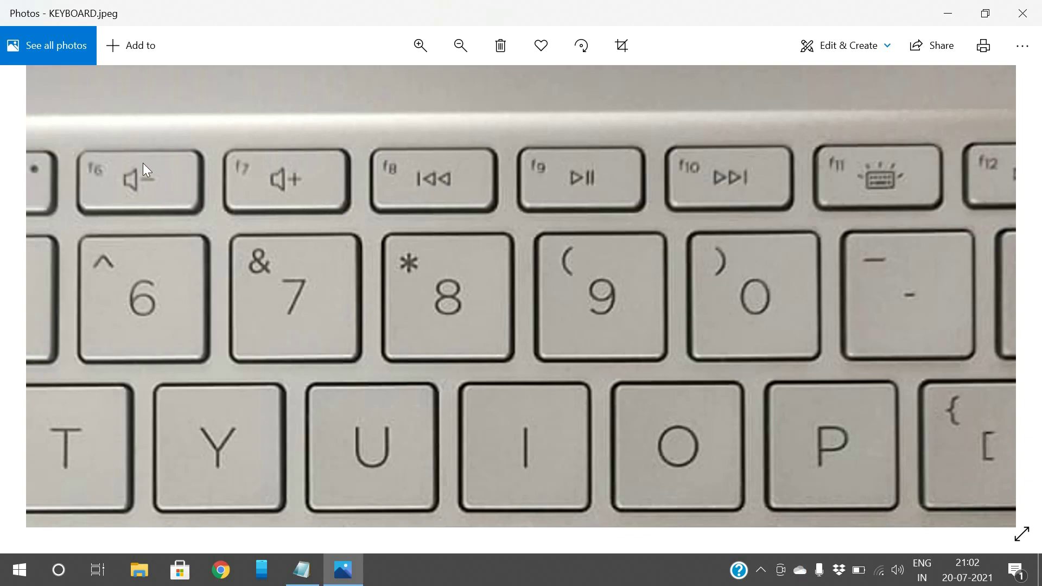
{"action": "scroll", "coordinate": [763, 187], "scroll_direction": "right", "scroll_amount": 4}
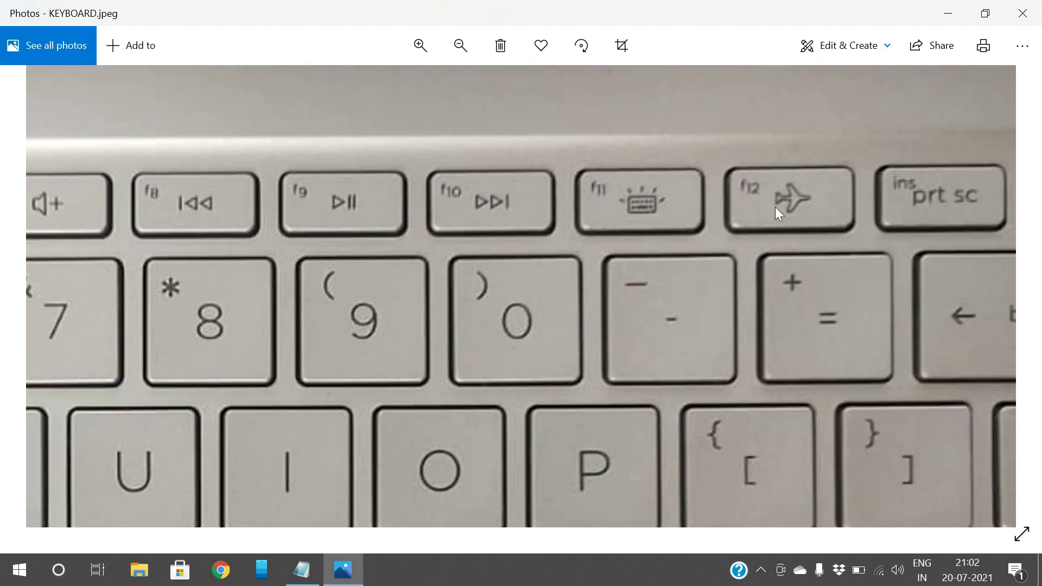
{"action": "scroll", "coordinate": [563, 285], "scroll_direction": "down", "scroll_amount": 5}
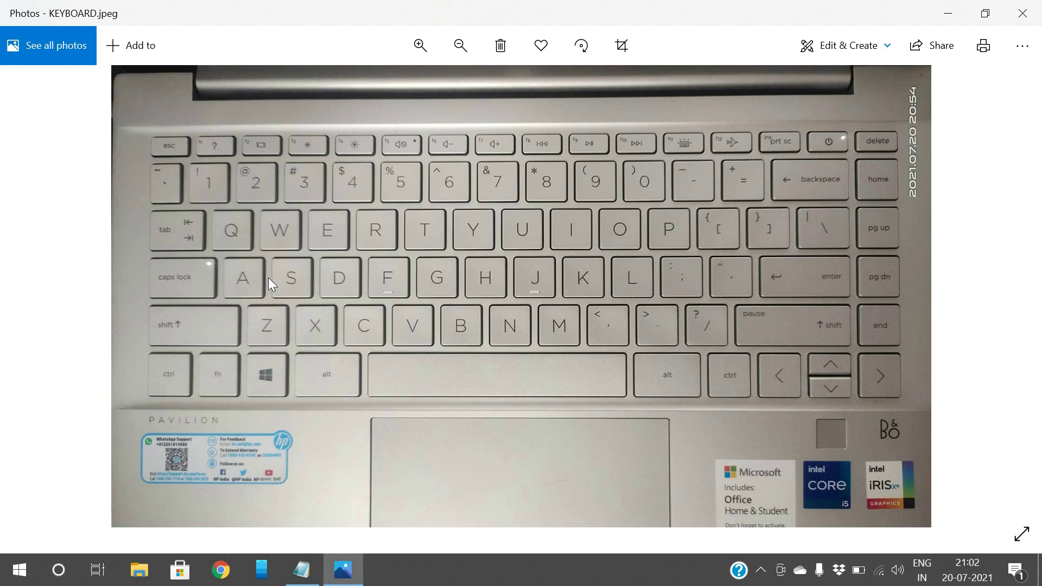
{"action": "scroll", "coordinate": [268, 278], "scroll_direction": "up", "scroll_amount": 4}
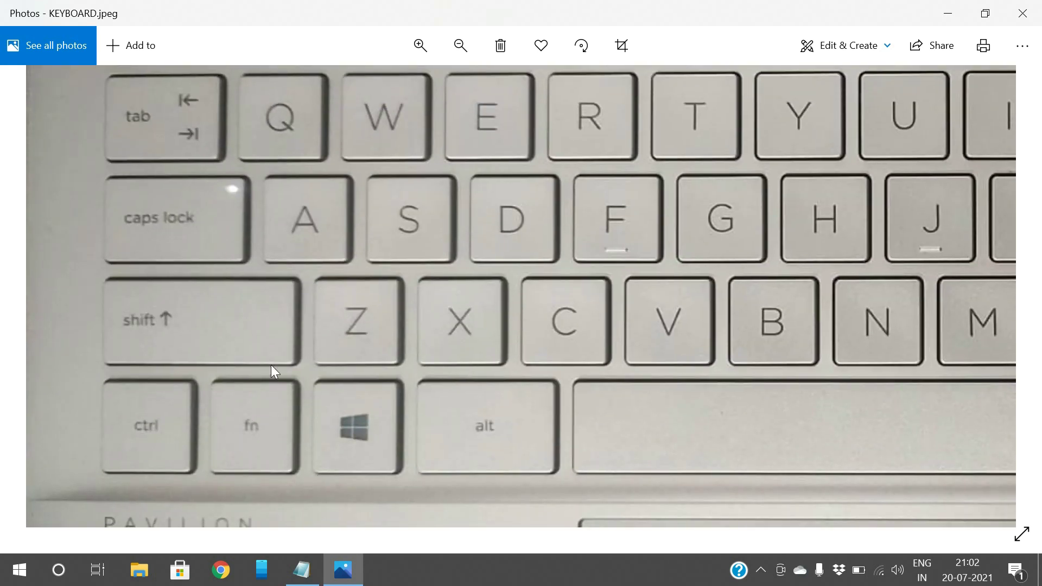
{"action": "scroll", "coordinate": [271, 365], "scroll_direction": "up", "scroll_amount": 3}
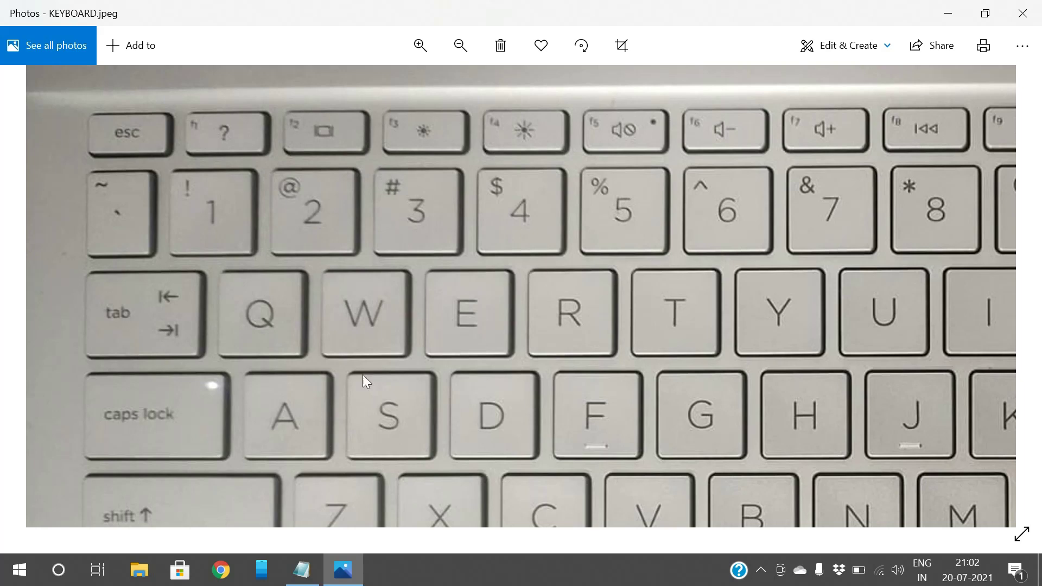
{"action": "left_click_drag", "start_coordinate": [363, 374], "coordinate": [342, 221]}
{"action": "scroll", "coordinate": [287, 339], "scroll_direction": "up", "scroll_amount": 3}
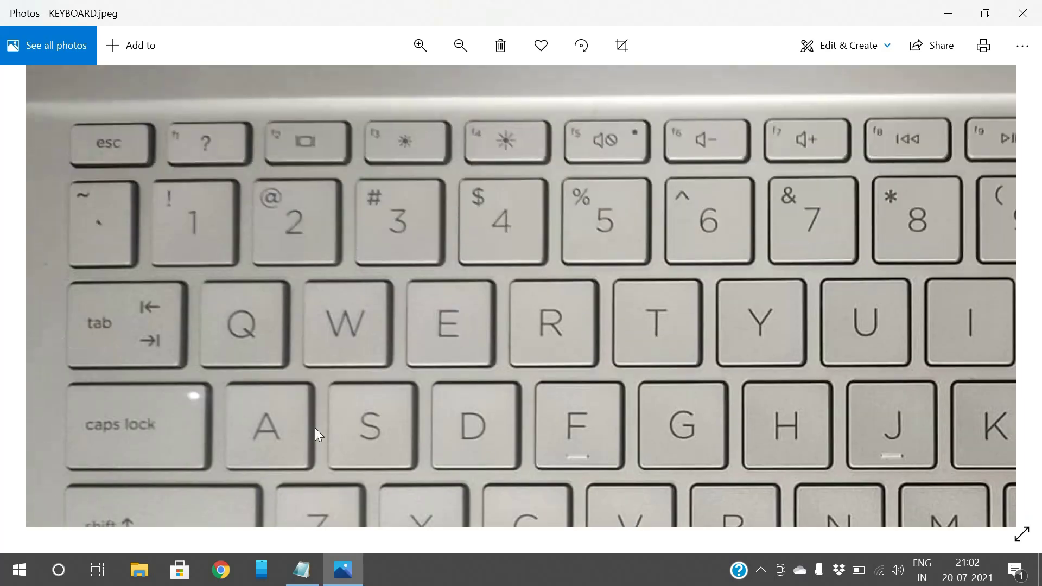
{"action": "scroll", "coordinate": [198, 154], "scroll_direction": "down", "scroll_amount": 1}
{"action": "scroll", "coordinate": [545, 210], "scroll_direction": "down", "scroll_amount": 2}
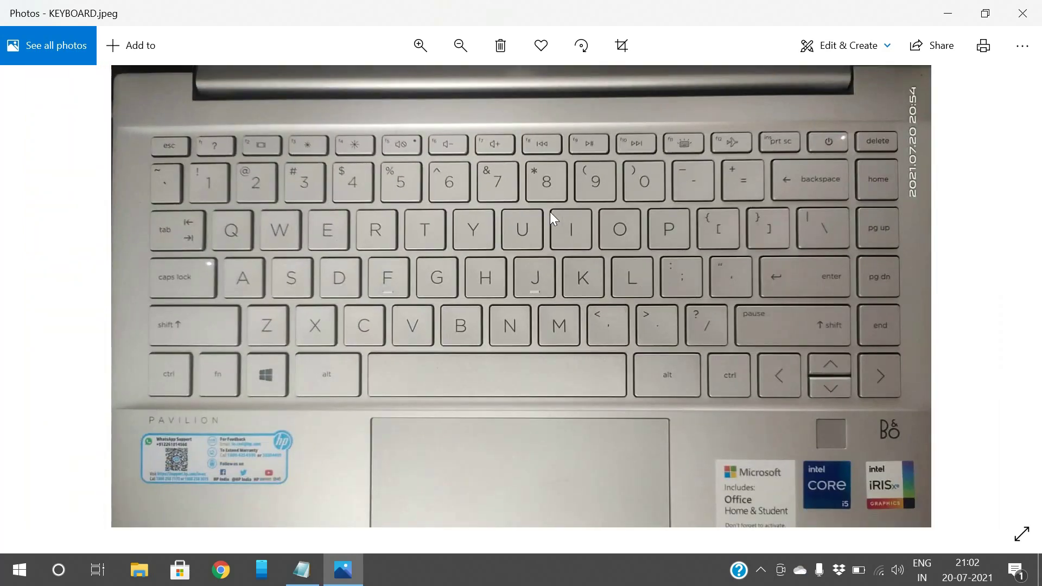
- Switch to Notepad and write "F1 - HELP" as the first line
{"action": "left_click", "coordinate": [302, 569]}
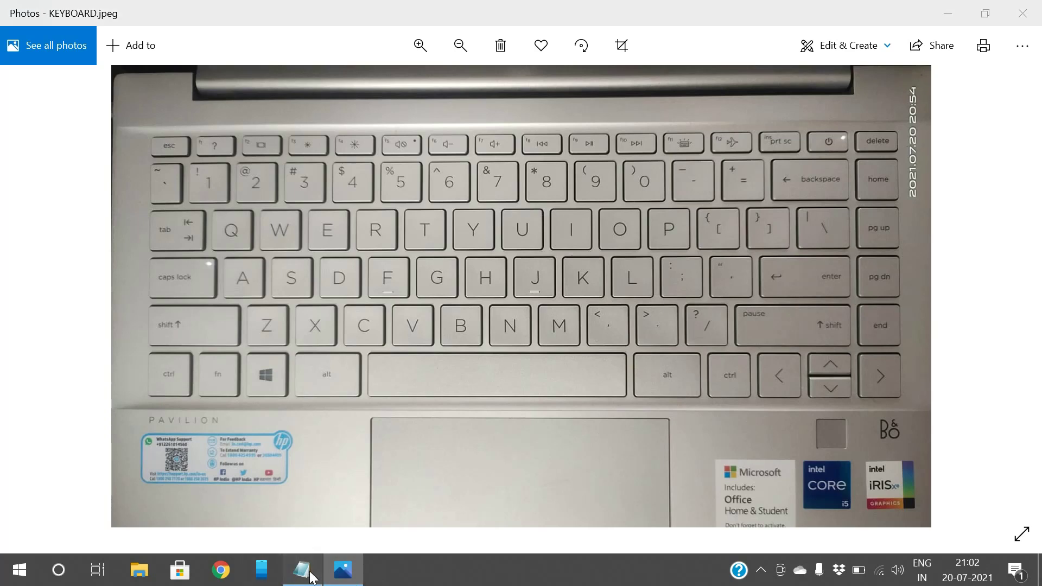
{"action": "type", "text": "F1 "}
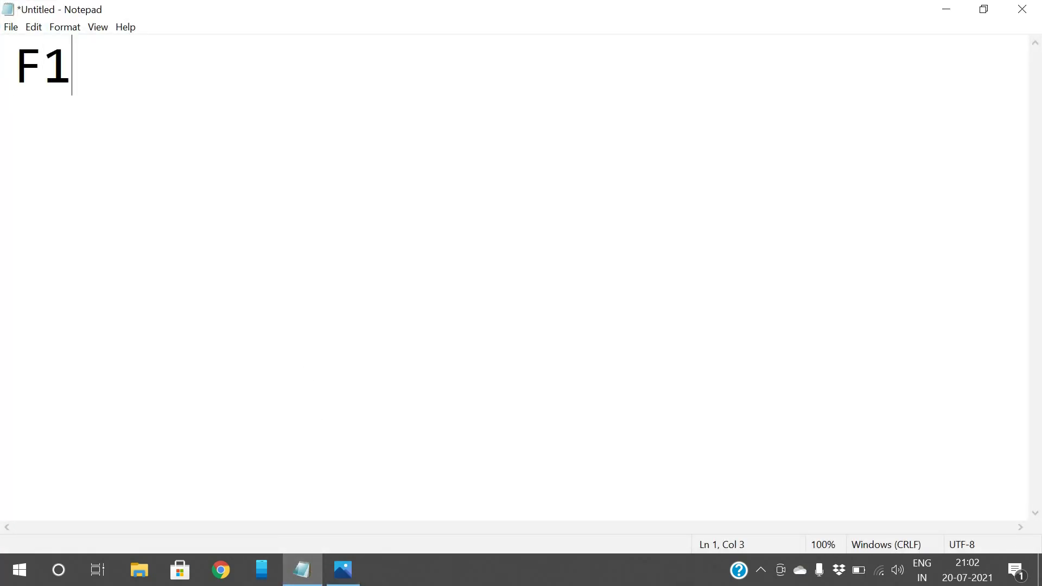
{"action": "type", "text": "- HELP"}
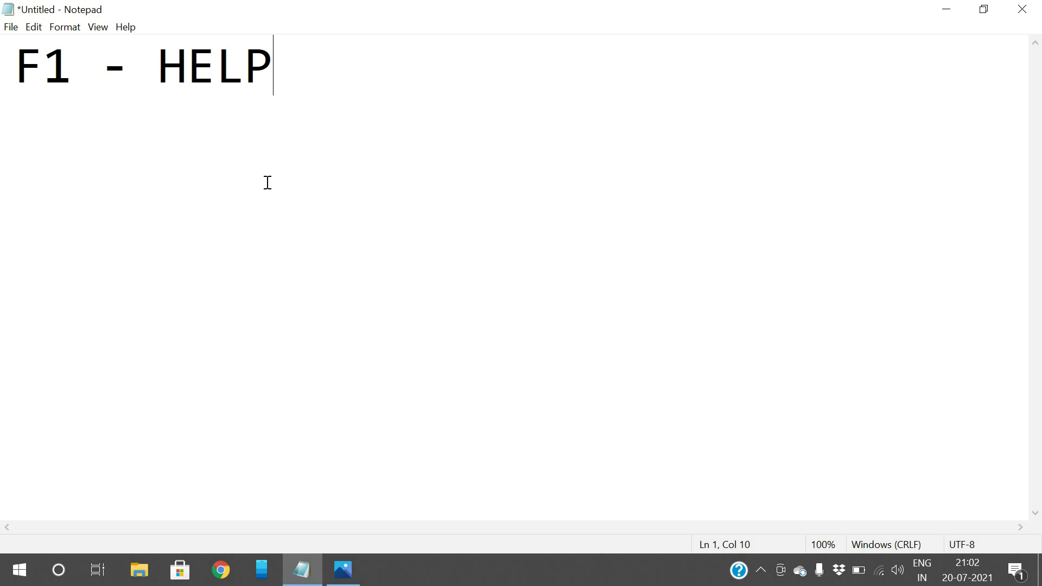
- Open Notepad's online help page and close its browser tab again
{"action": "key", "text": "F1"}
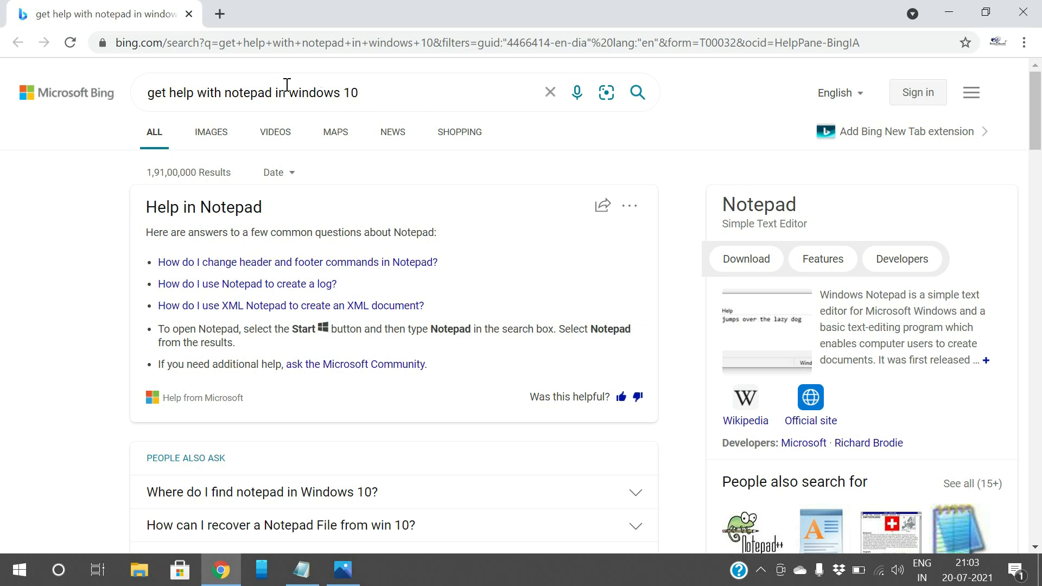
{"action": "left_click", "coordinate": [189, 14]}
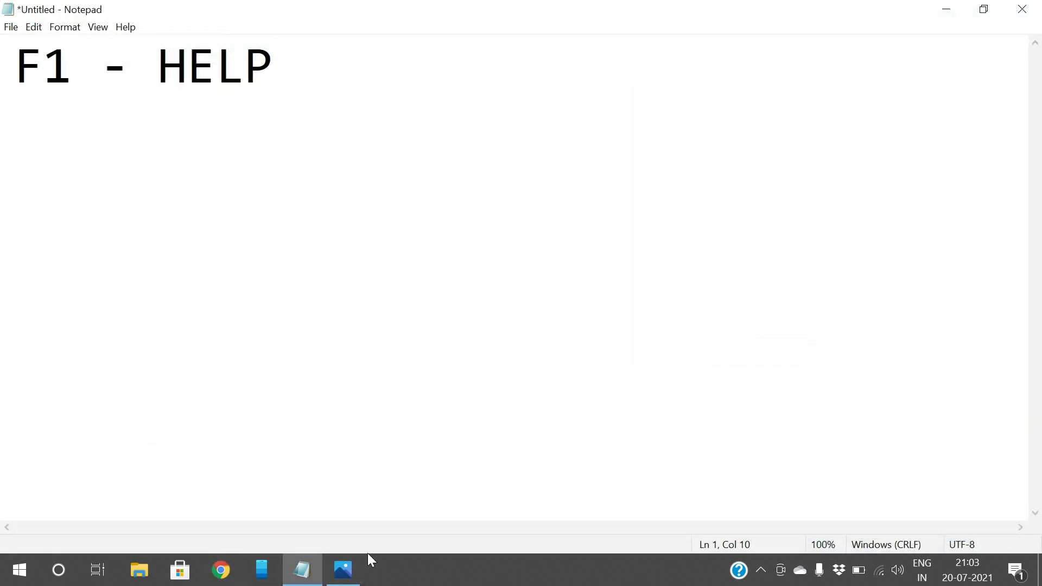
{"action": "left_click", "coordinate": [356, 567]}
{"action": "left_click", "coordinate": [360, 567]}
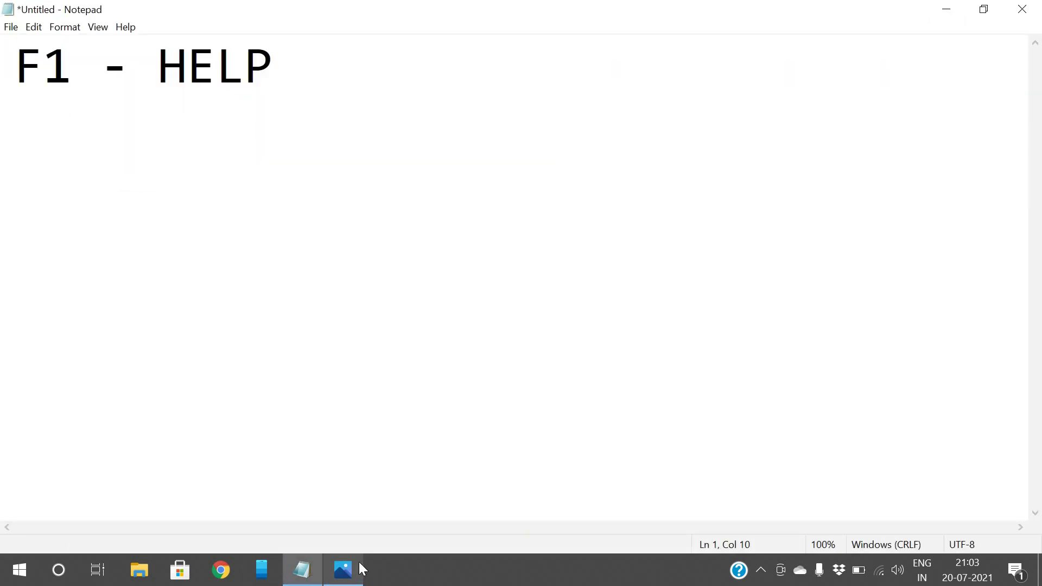
- Launch Word with a new blank document
{"action": "key", "text": "super+r"}
{"action": "key", "text": "Return"}
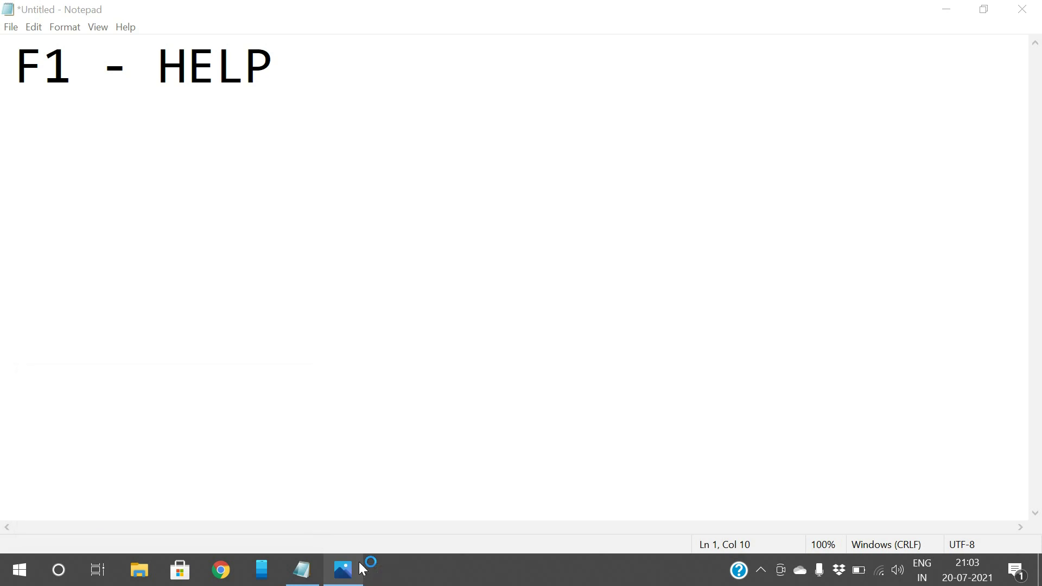
{"action": "key", "text": "Return"}
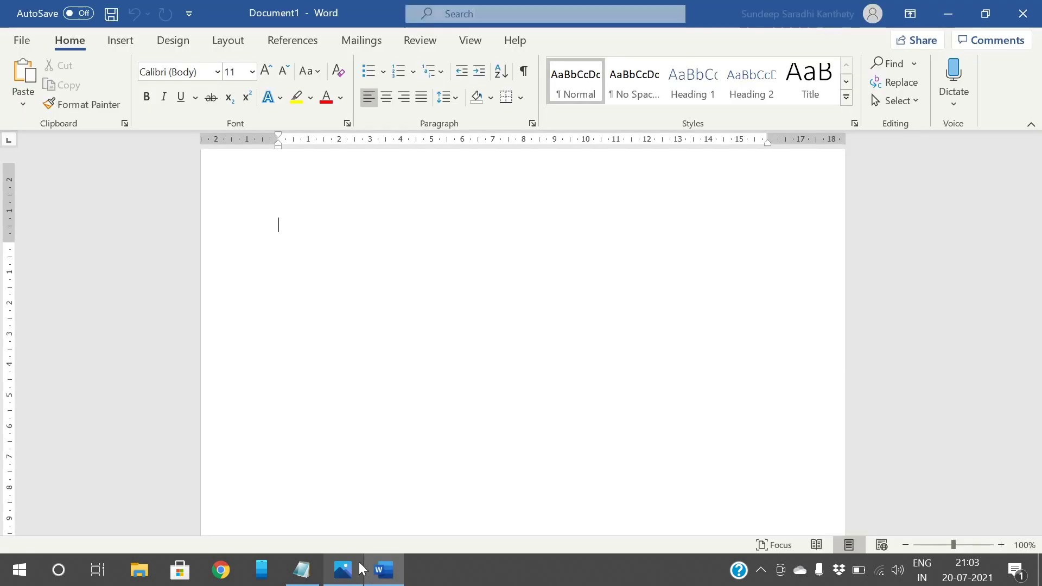
- Show Word's built-in Help, close it, and minimise Word to return to Notepad
{"action": "key", "text": "F1"}
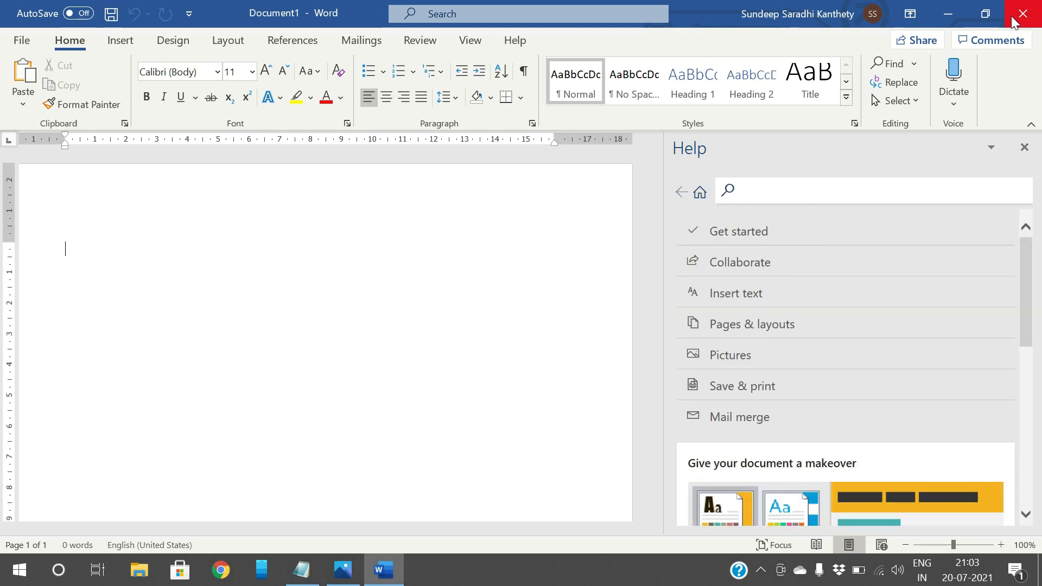
{"action": "left_click", "coordinate": [1025, 148]}
{"action": "left_click", "coordinate": [955, 14]}
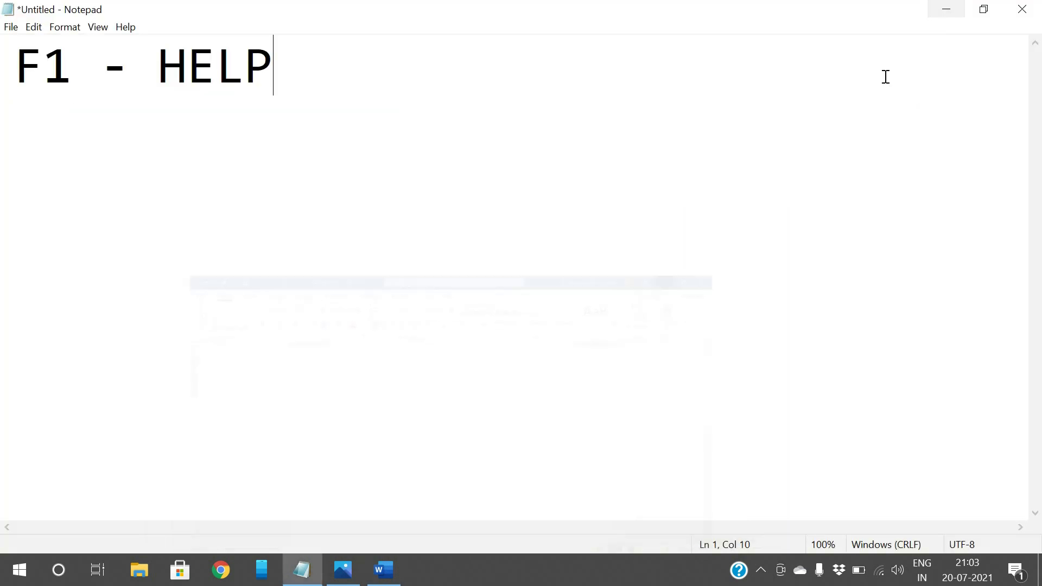
- Add a second line reading "F2 - RENAME" to the Notepad list
{"action": "key", "text": "Return"}
{"action": "type", "text": "F2"}
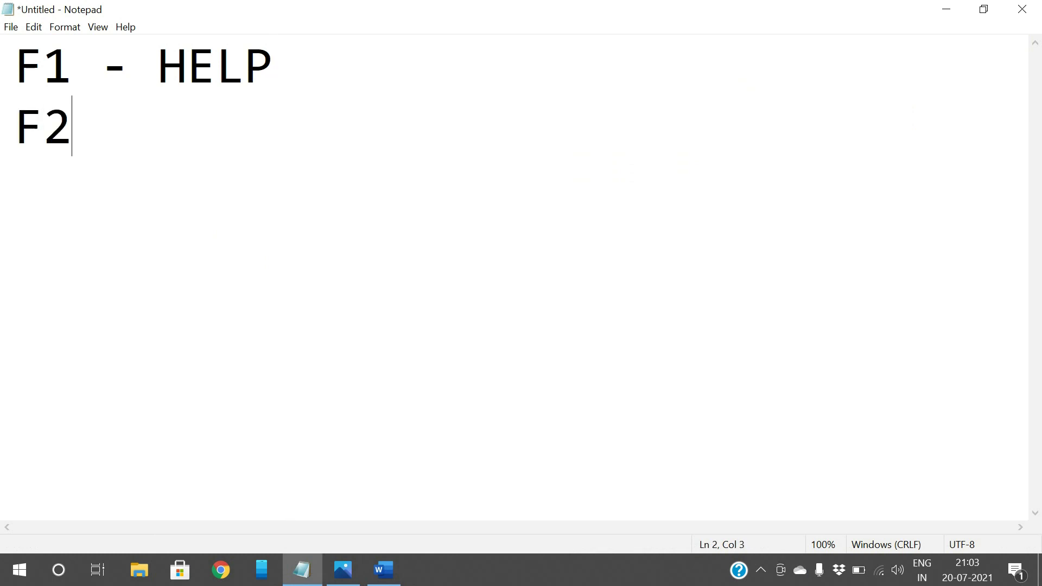
{"action": "type", "text": " - RENAME"}
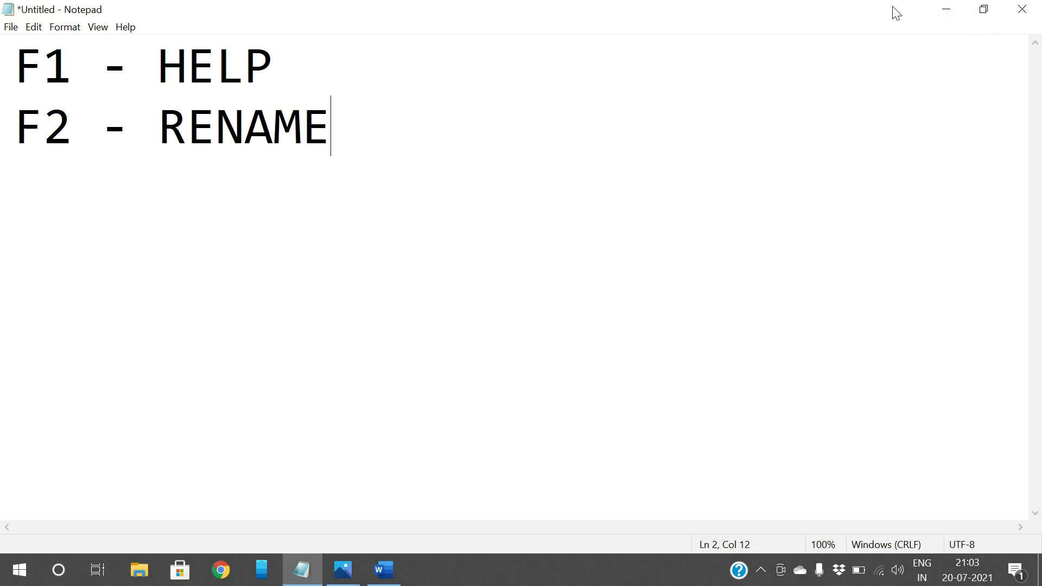
- Start renaming the BAR CHART folder and the KEYBOARD image on the desktop, cancelling without entering new names
{"action": "left_click", "coordinate": [947, 10]}
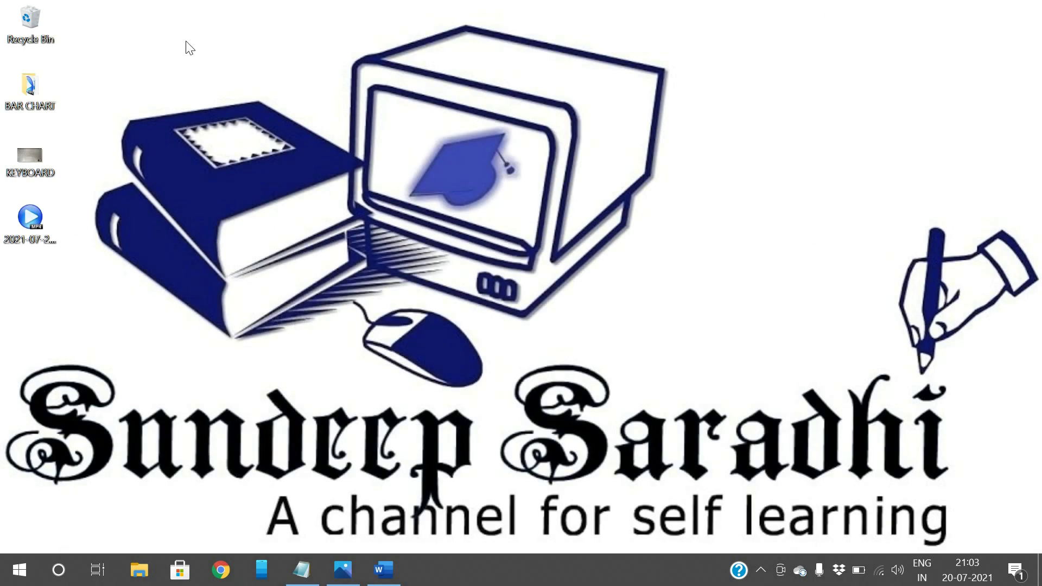
{"action": "left_click", "coordinate": [30, 109]}
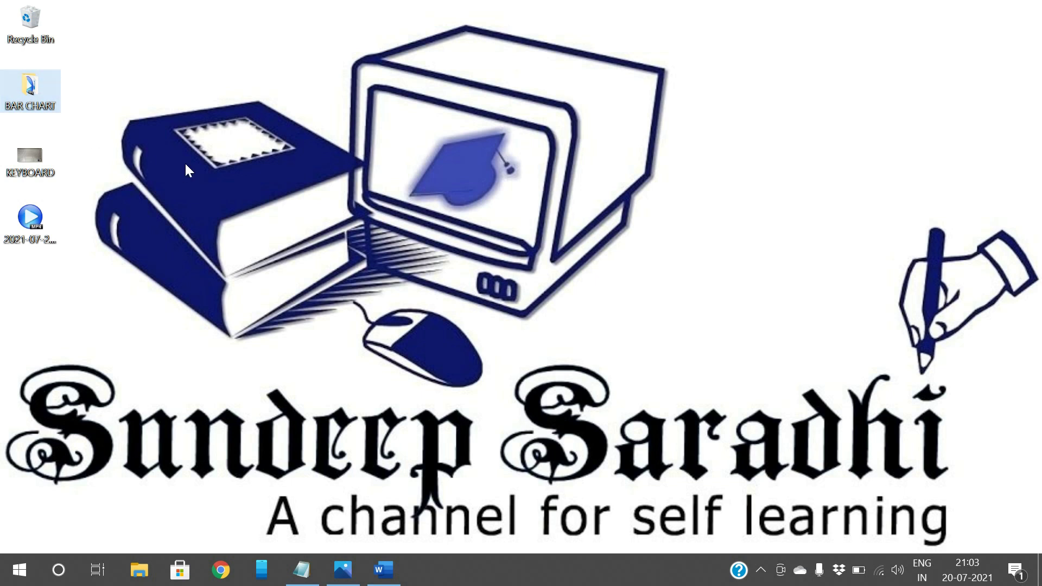
{"action": "key", "text": "F2"}
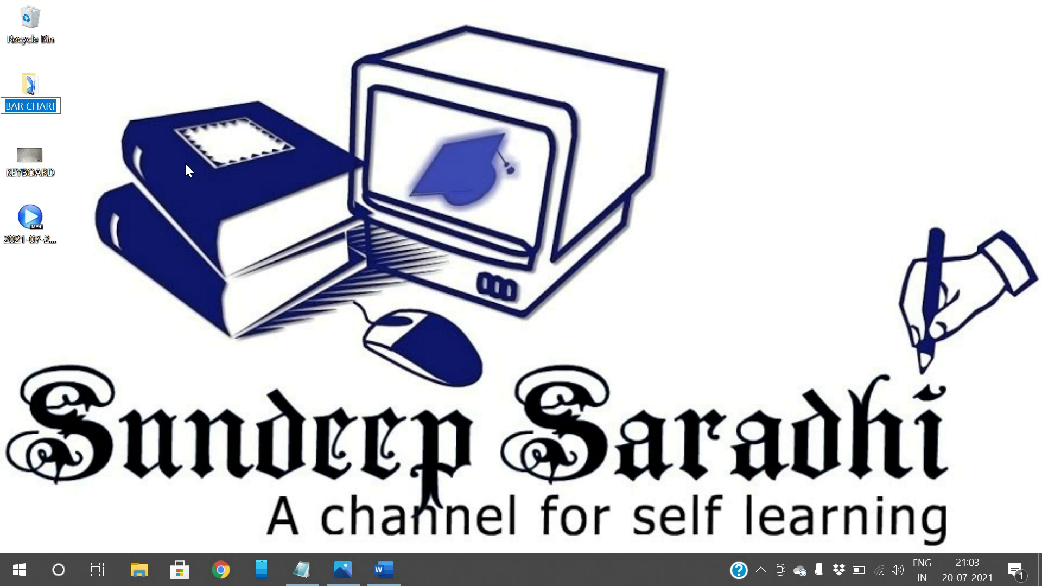
{"action": "left_click", "coordinate": [28, 145]}
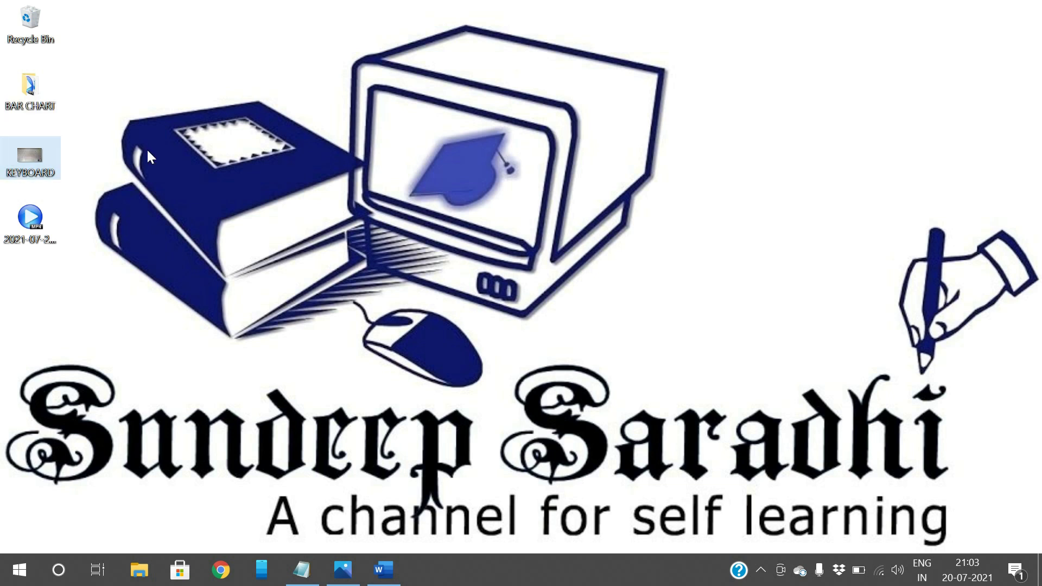
{"action": "key", "text": "F2"}
{"action": "key", "text": "Escape"}
- Return to Notepad and add a third line reading "F3 - OPEN FIND WINDOW"
{"action": "left_click", "coordinate": [301, 569]}
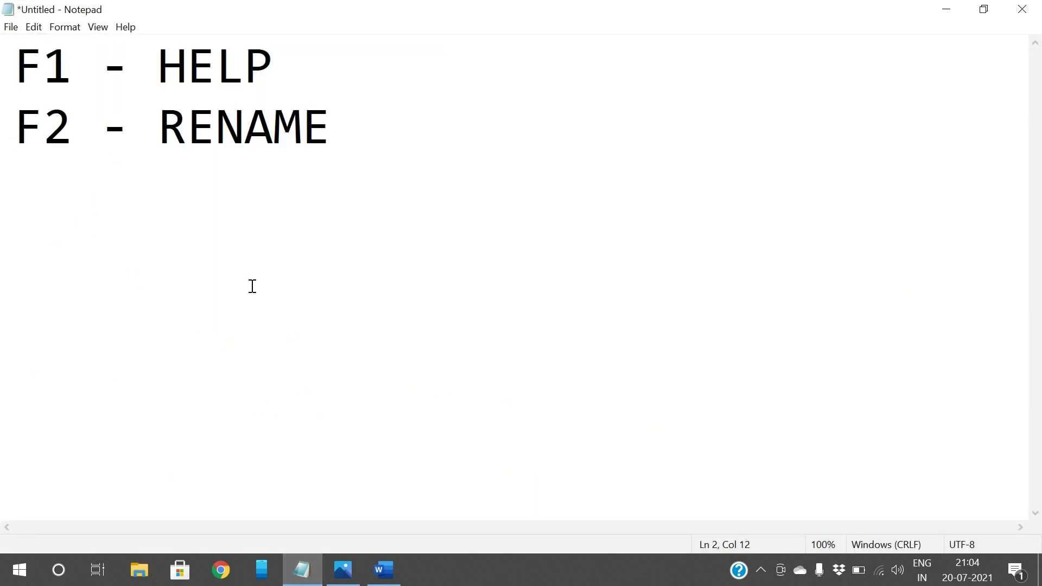
{"action": "key", "text": "Return"}
{"action": "type", "text": "F3"}
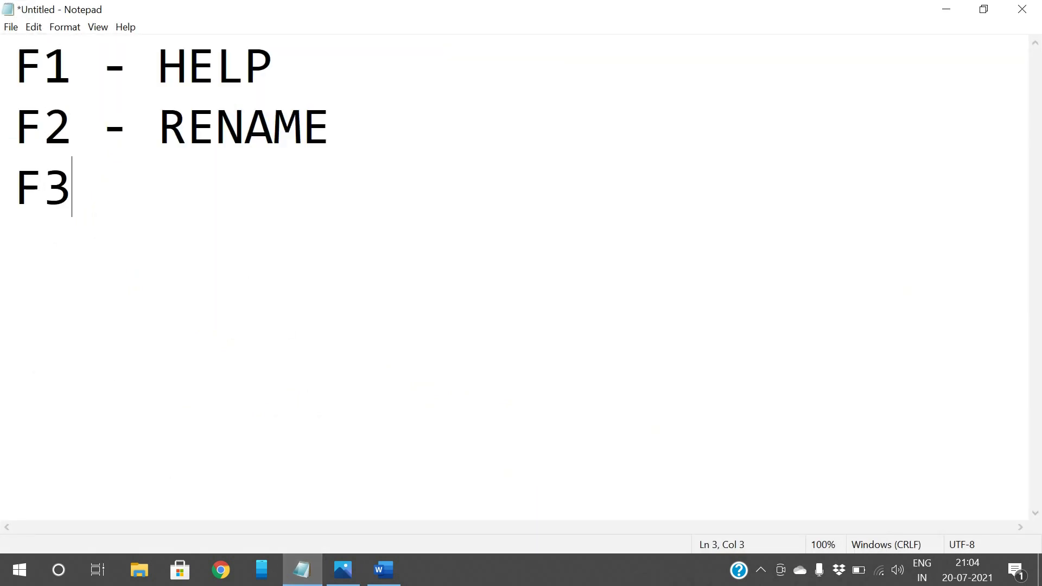
{"action": "type", "text": " - OPEN "}
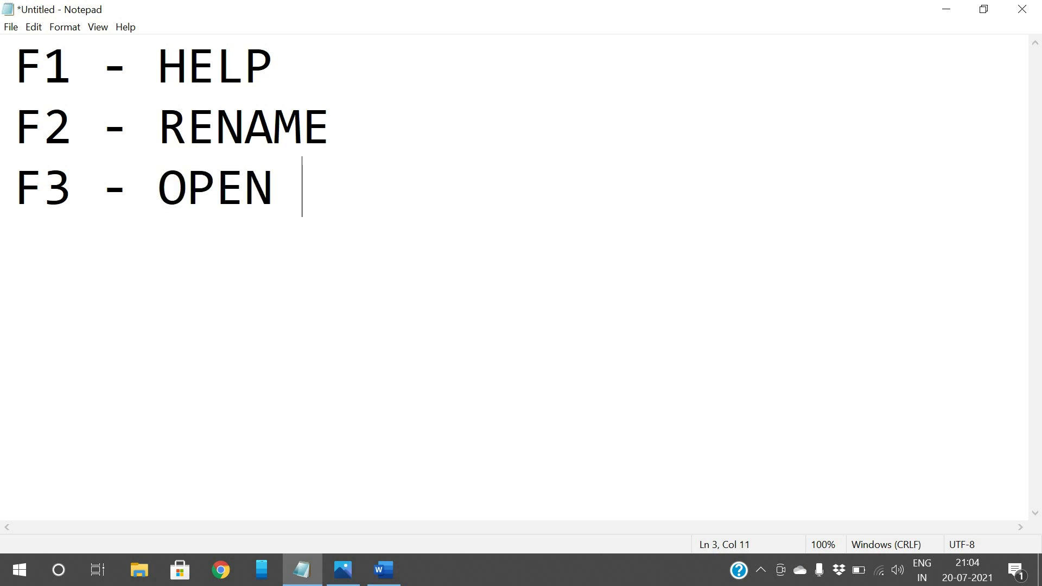
{"action": "type", "text": "FIN"}
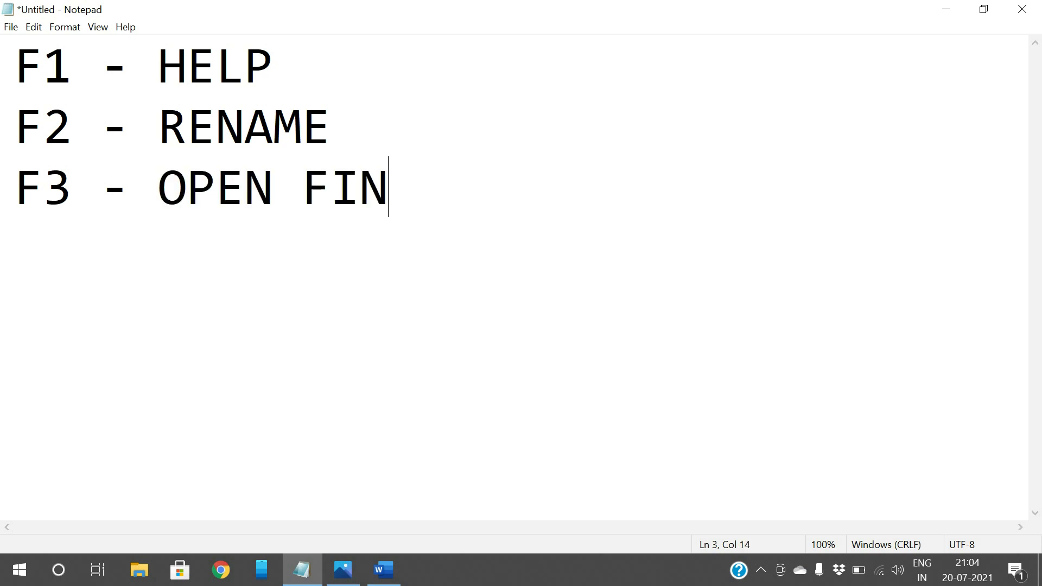
{"action": "type", "text": "D WINDOW"}
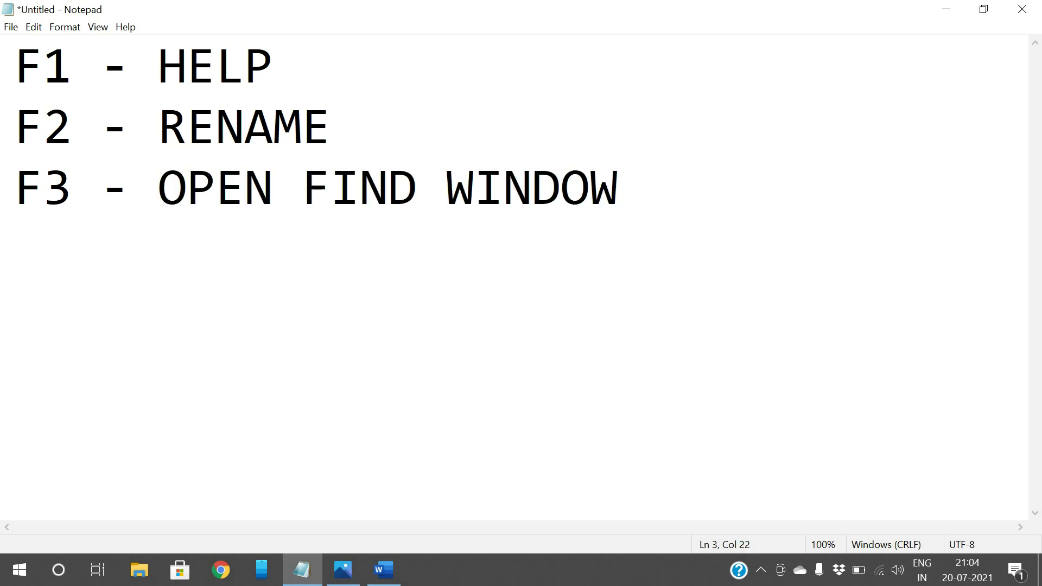
- Open Notepad's Find window twice, dismissing it each time without searching
{"action": "key", "text": "F3"}
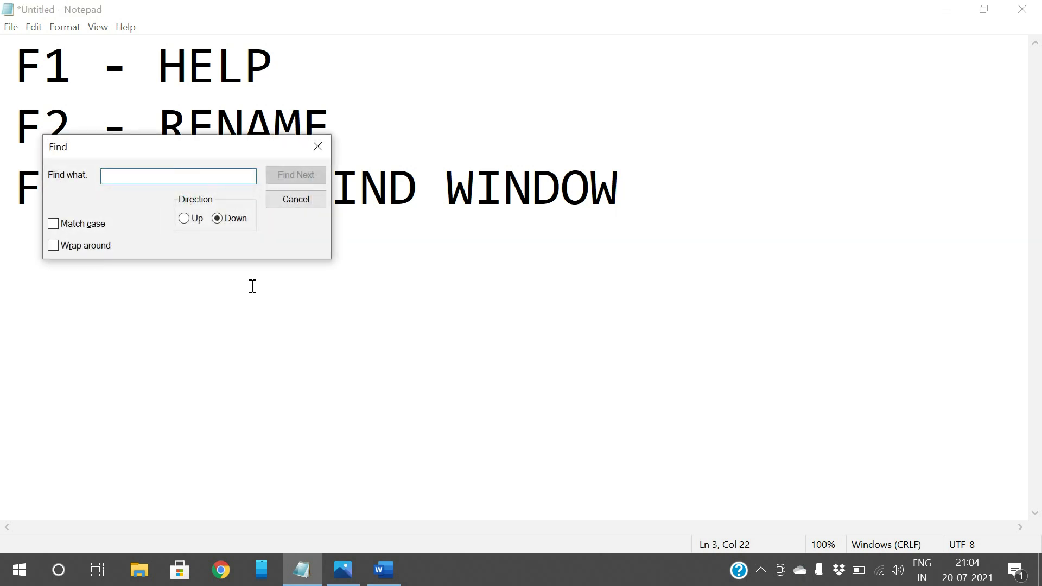
{"action": "key", "text": "Escape"}
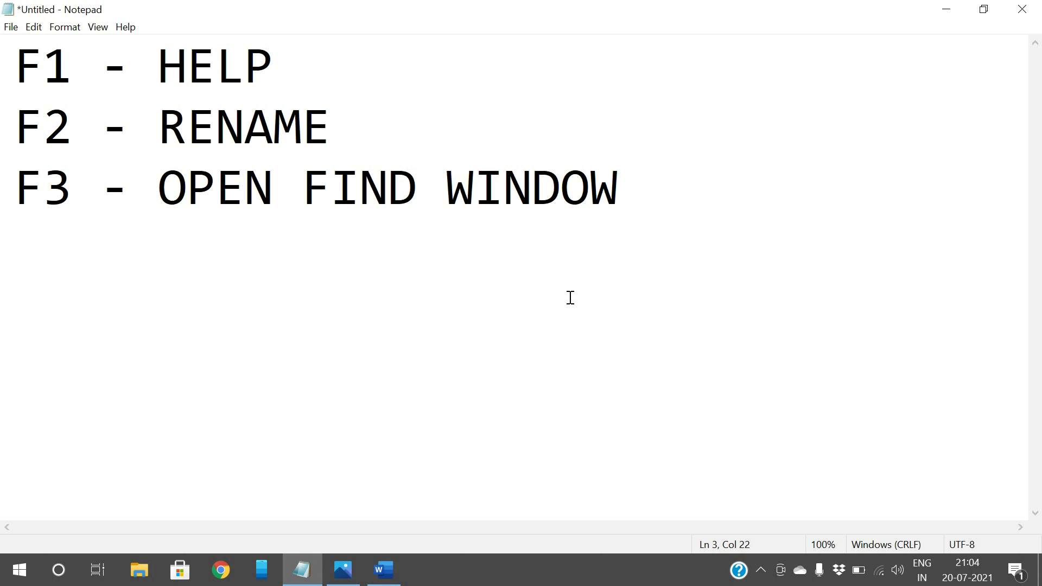
{"action": "key", "text": "F3"}
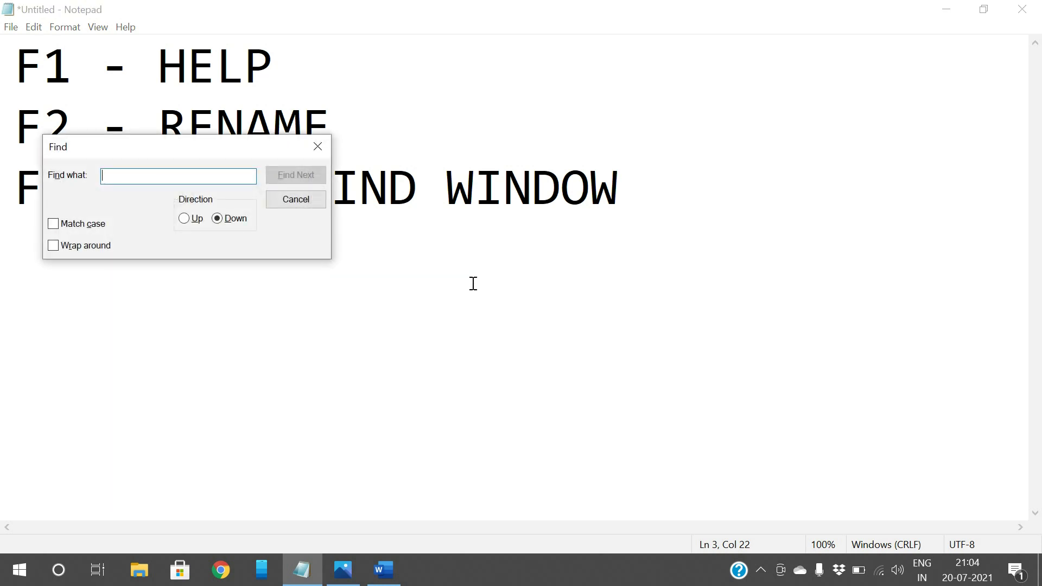
{"action": "left_click", "coordinate": [276, 198]}
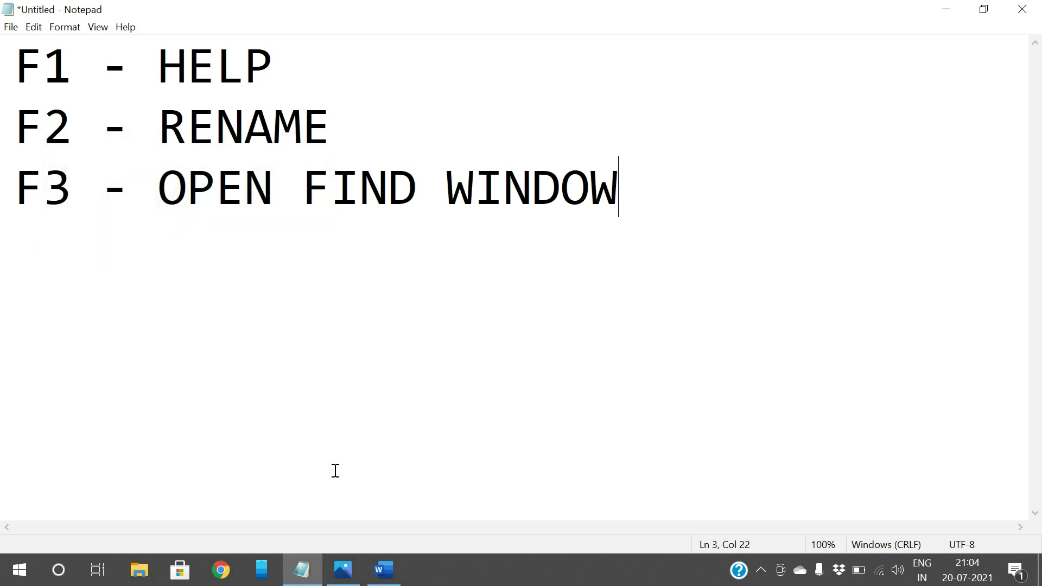
- Switch to Word, try the same Find shortcut in the blank document, and return to Notepad
{"action": "left_click", "coordinate": [375, 565]}
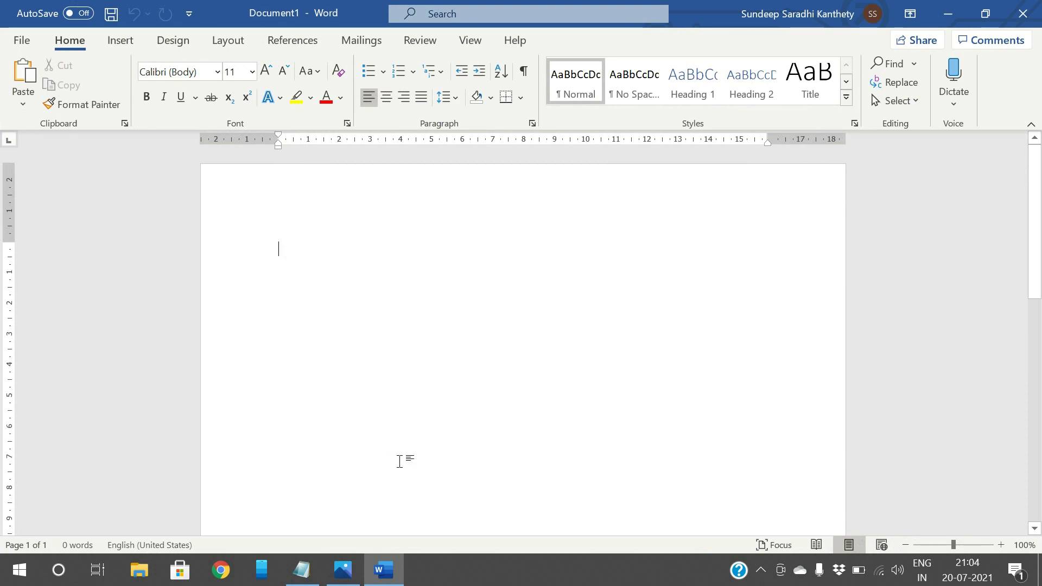
{"action": "key", "text": "F3"}
{"action": "key", "text": "F3"}
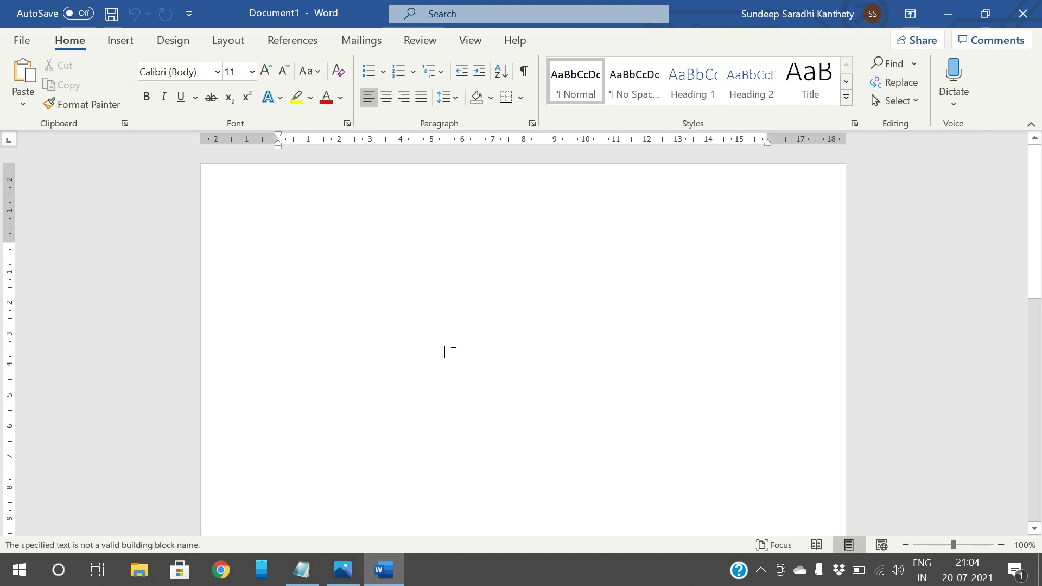
{"action": "key", "text": "alt+Tab"}
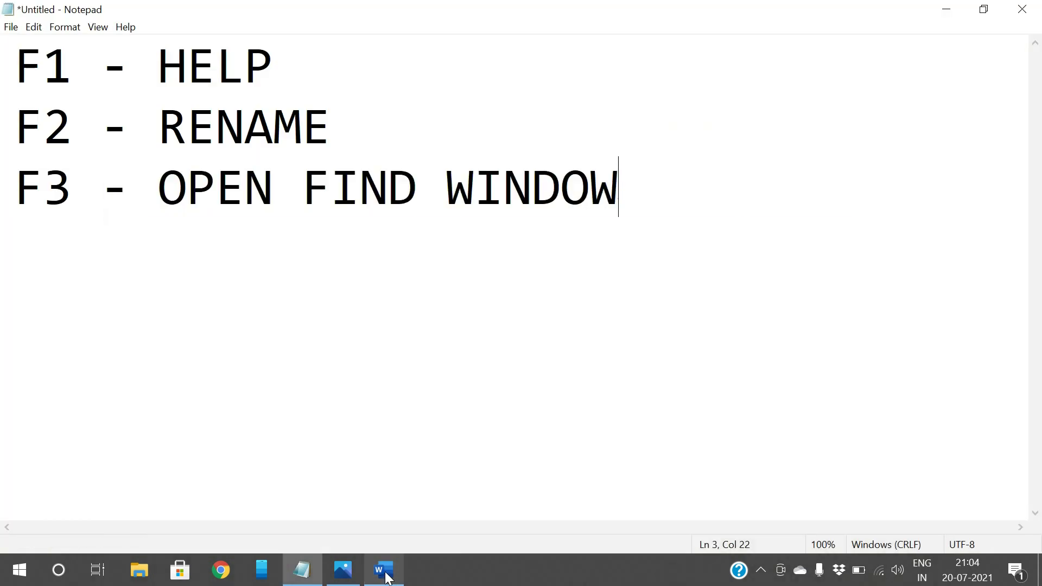
- Highlight the "OPEN FIND WINDOW" description in Notepad, clear the selection, and switch to the blank Word document
{"action": "left_click_drag", "start_coordinate": [190, 189], "coordinate": [600, 194]}
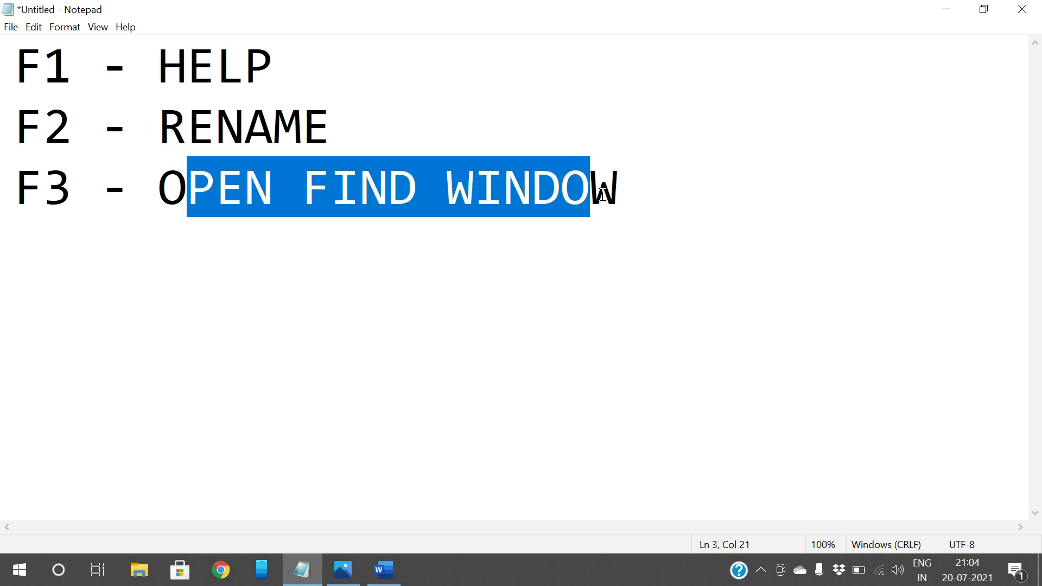
{"action": "left_click", "coordinate": [582, 216]}
{"action": "left_click", "coordinate": [387, 571]}
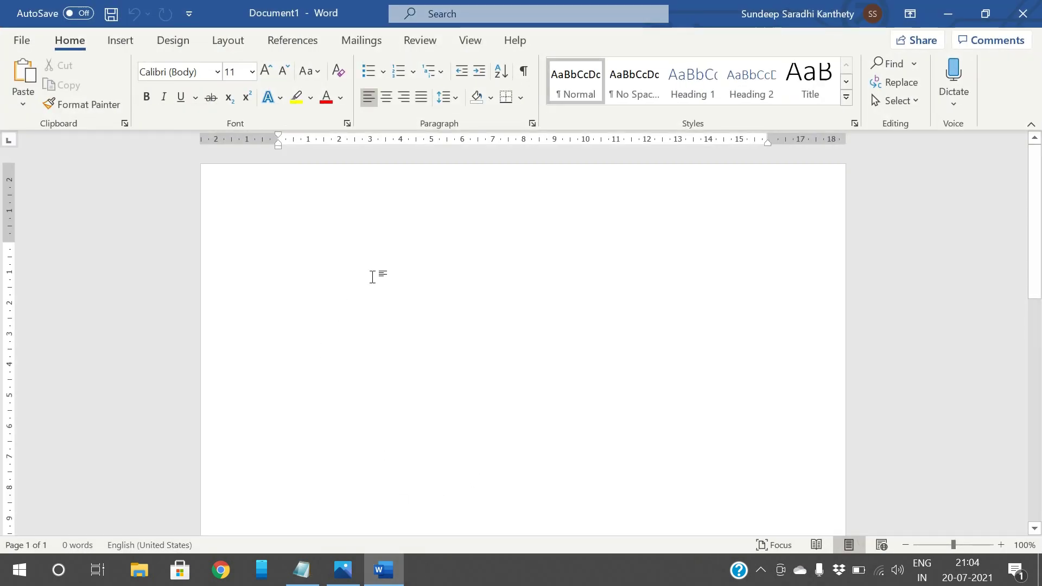
{"action": "type", "text": "p"}
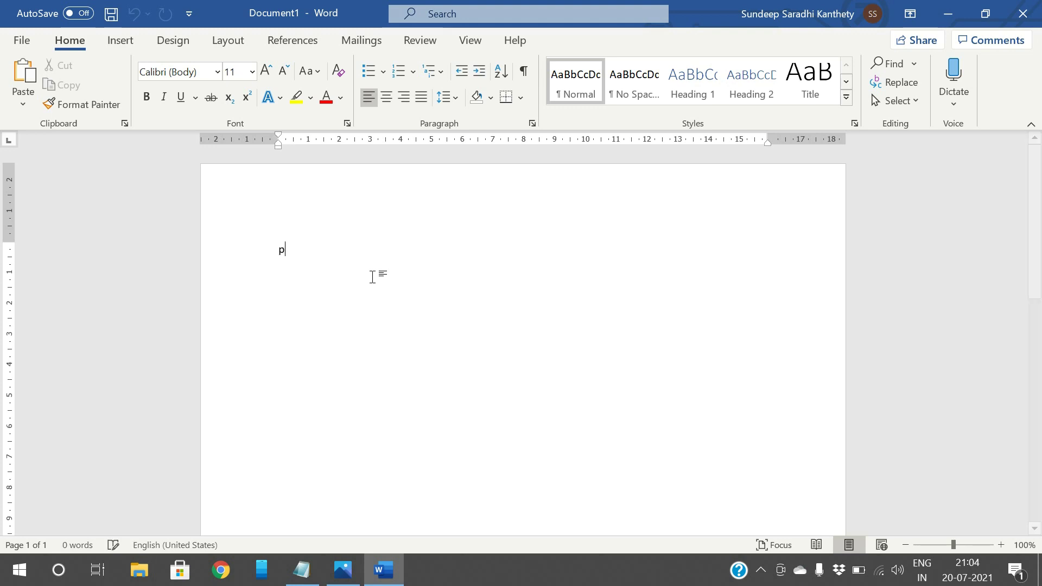
{"action": "type", "text": "YTHON"}
{"action": "key", "text": "BackSpace"}
{"action": "key", "text": "BackSpace"}
{"action": "key", "text": "BackSpace"}
{"action": "key", "text": "BackSpace"}
{"action": "key", "text": "BackSpace"}
{"action": "key", "text": "BackSpace"}
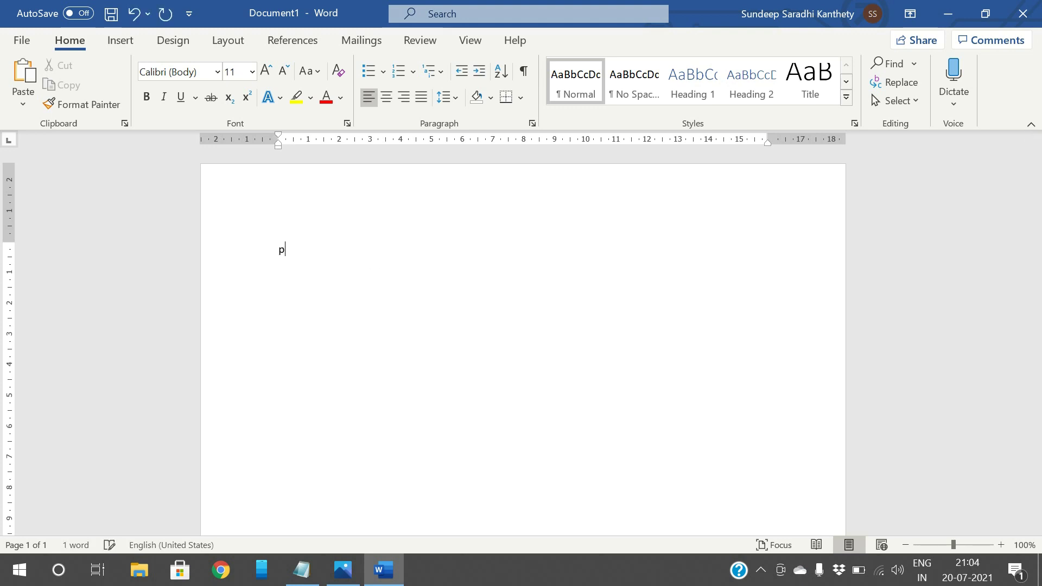
{"action": "type", "text": "pYTHO"}
{"action": "key", "text": "BackSpace"}
{"action": "key", "text": "BackSpace"}
{"action": "key", "text": "BackSpace"}
{"action": "key", "text": "BackSpace"}
{"action": "key", "text": "BackSpace"}
- Enter "Python Programming" in the blank document at font size 36 and select the whole line
{"action": "type", "text": "Python Programming"}
{"action": "key", "text": "ctrl+a"}
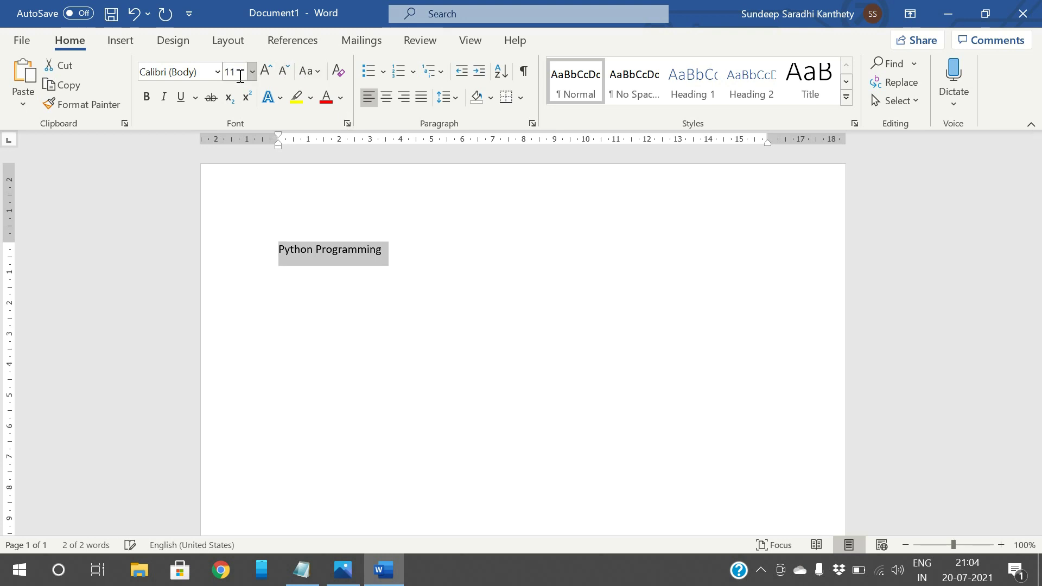
{"action": "left_click", "coordinate": [266, 71]}
{"action": "left_click", "coordinate": [267, 71]}
{"action": "left_click", "coordinate": [267, 71]}
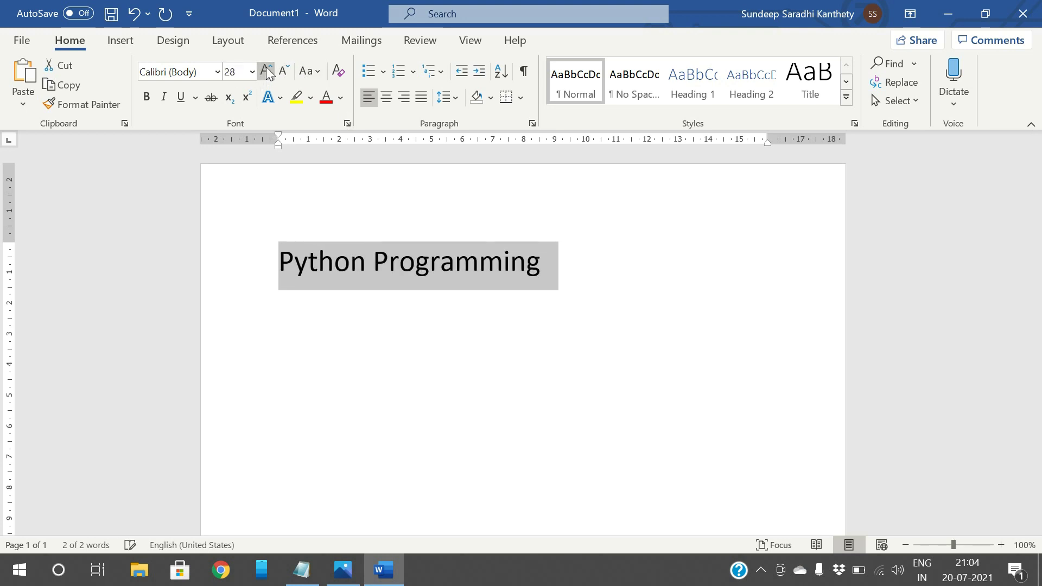
{"action": "left_click", "coordinate": [267, 71]}
{"action": "left_click", "coordinate": [285, 70]}
{"action": "left_click", "coordinate": [285, 70]}
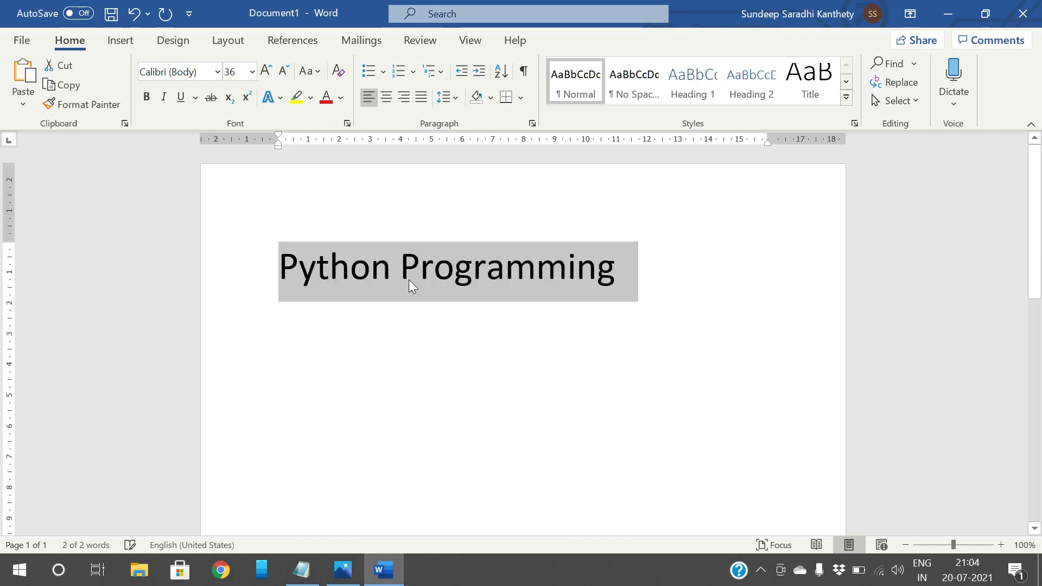
{"action": "left_click", "coordinate": [408, 279]}
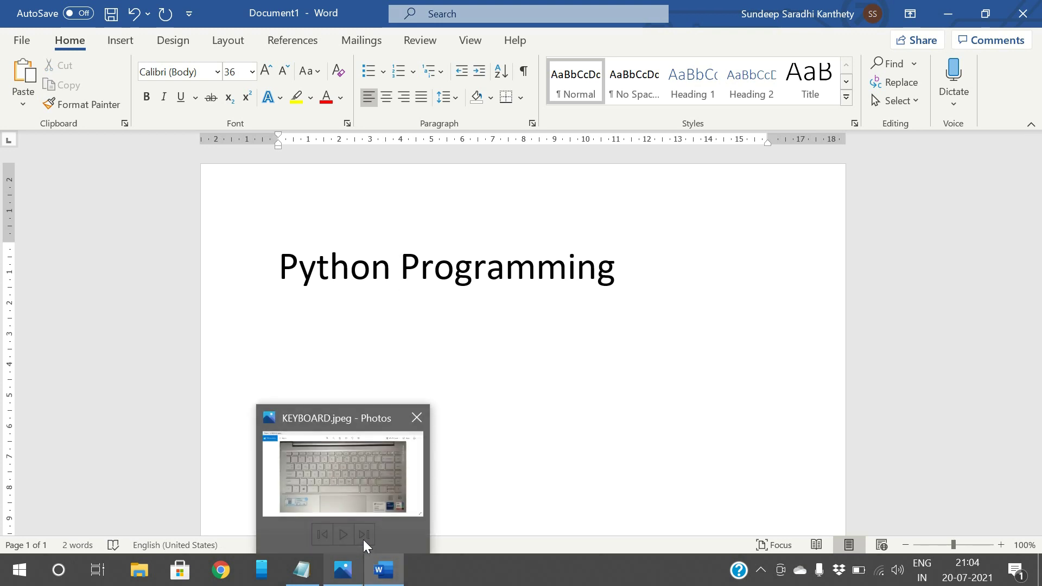
{"action": "left_click_drag", "start_coordinate": [281, 267], "coordinate": [624, 258]}
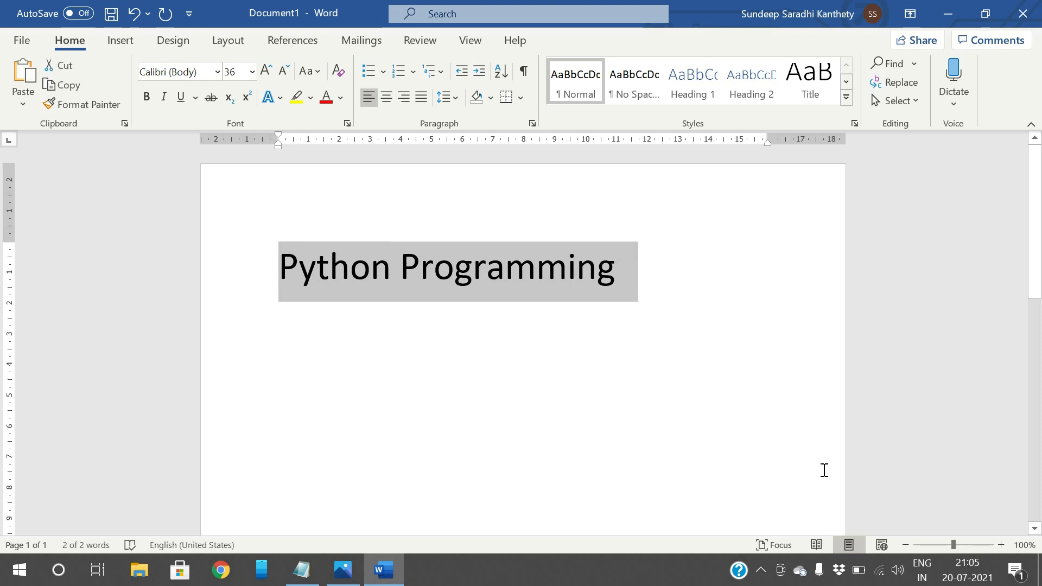
{"action": "key", "text": "XF86MonBrightnessUp"}
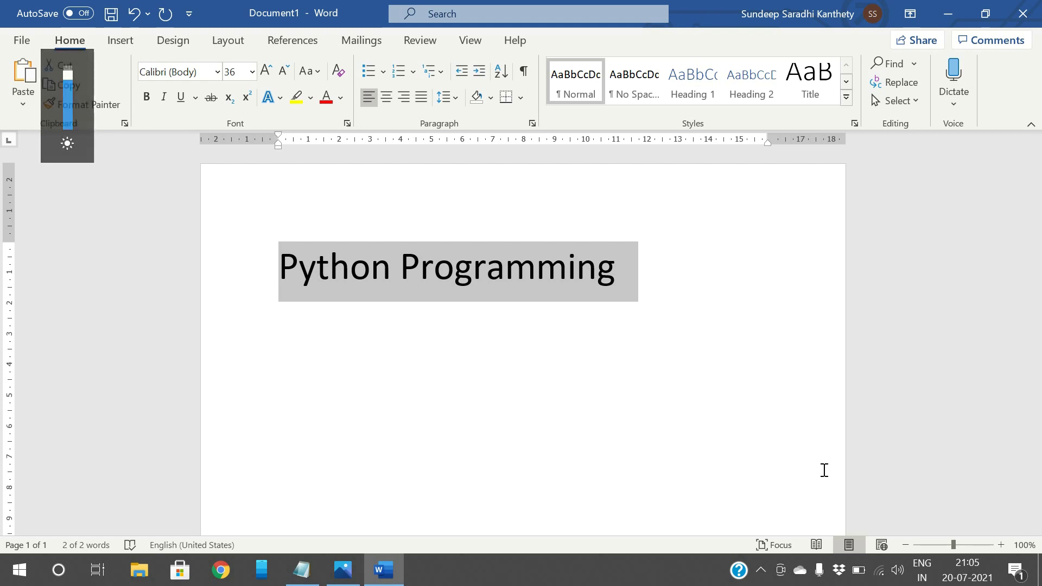
{"action": "key", "text": "XF86MonBrightnessDown"}
{"action": "key", "text": "XF86MonBrightnessDown"}
{"action": "key", "text": "XF86MonBrightnessDown"}
{"action": "key", "text": "XF86MonBrightnessDown"}
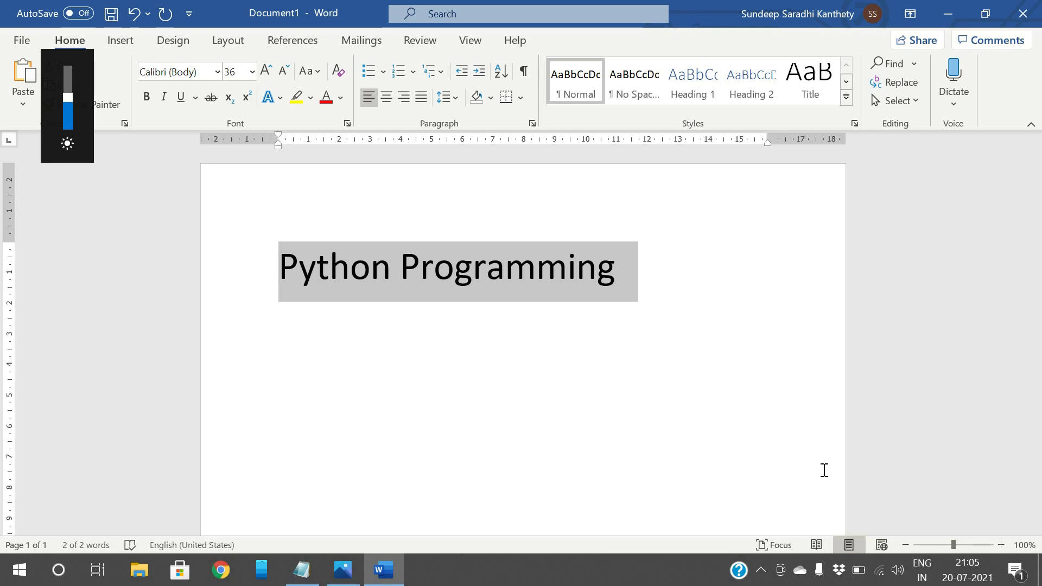
{"action": "key", "text": "XF86MonBrightnessUp"}
{"action": "key", "text": "XF86MonBrightnessUp"}
{"action": "key", "text": "XF86MonBrightnessUp"}
{"action": "key", "text": "XF86MonBrightnessUp"}
- Cycle the selected text repeatedly through uppercase, lowercase and capitalized words, finishing with each word capitalized as "Python Programming"
{"action": "key", "text": "shift+F3"}
{"action": "key", "text": "shift+F3"}
{"action": "key", "text": "shift+F3"}
{"action": "key", "text": "shift+F3"}
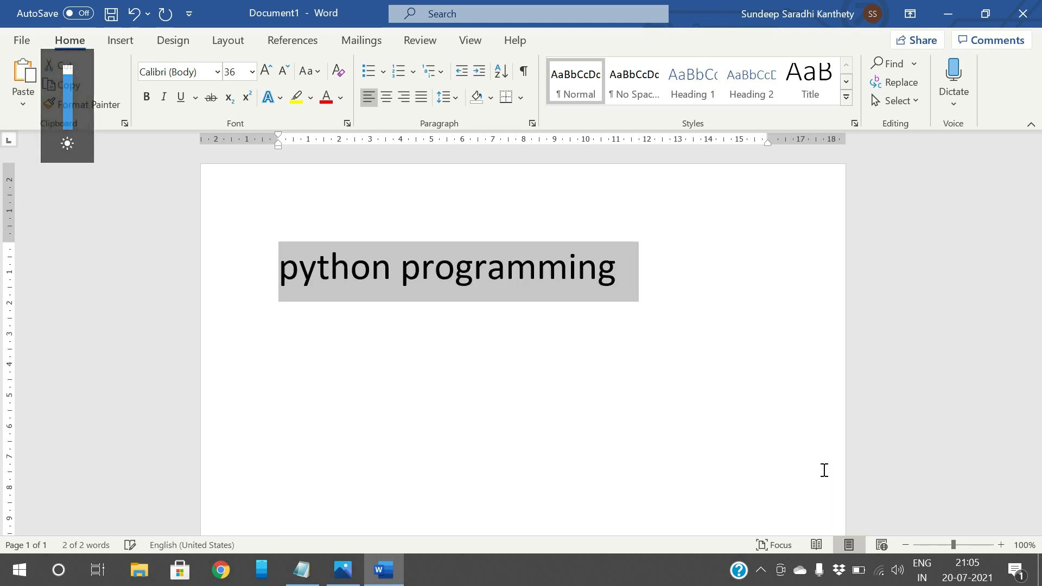
{"action": "key", "text": "shift+F3"}
{"action": "key", "text": "shift+F3"}
{"action": "key", "text": "shift+F3"}
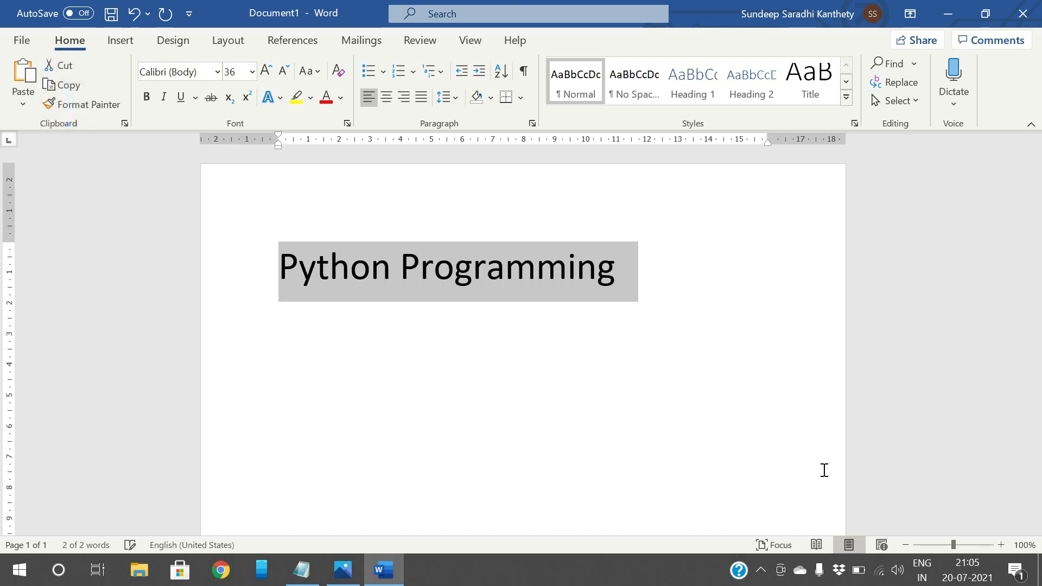
{"action": "key", "text": "shift+F3"}
{"action": "key", "text": "shift+F3"}
{"action": "key", "text": "shift+F3"}
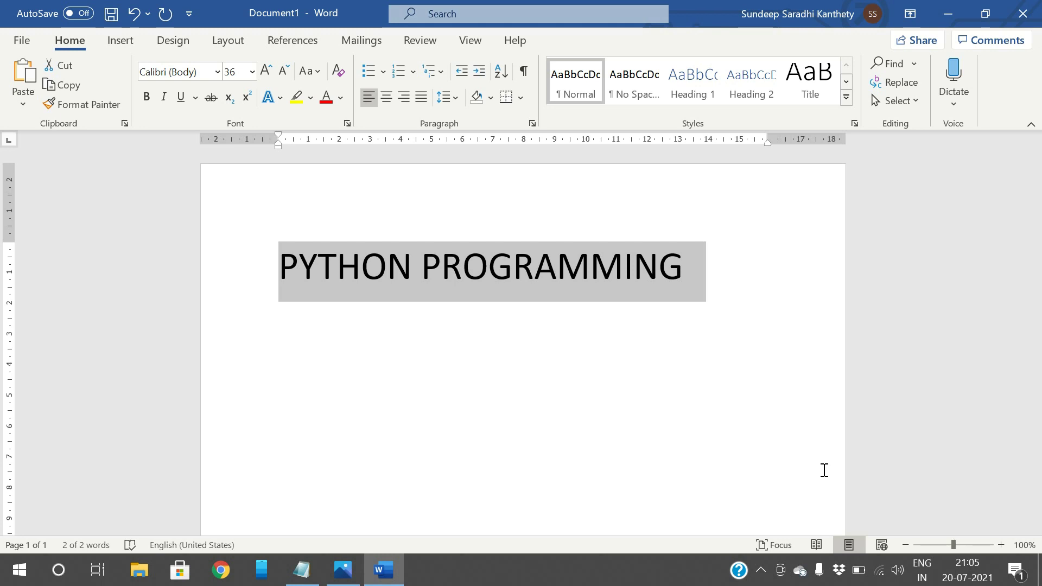
{"action": "key", "text": "shift+F3"}
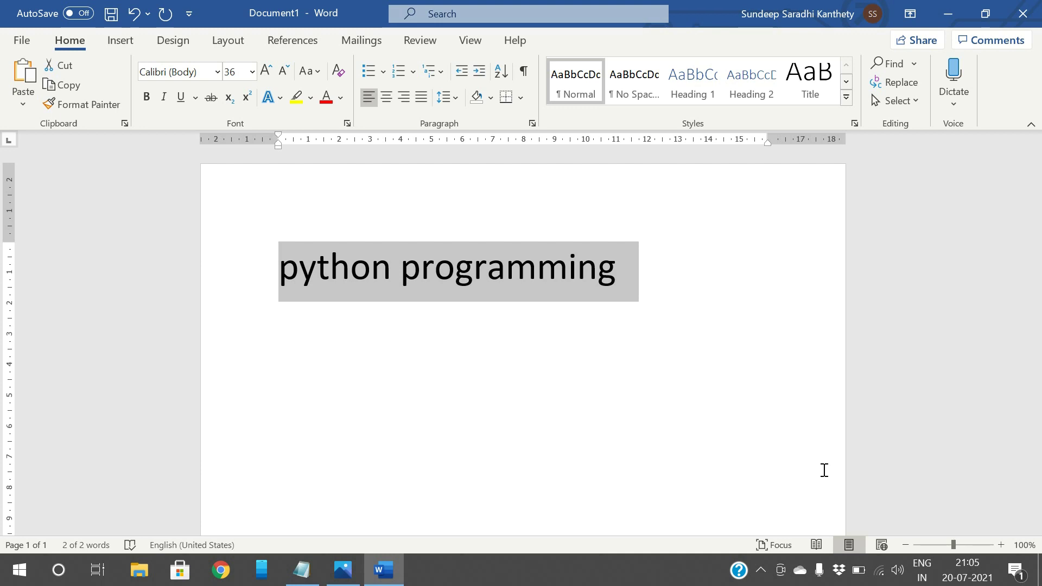
{"action": "key", "text": "shift+F3"}
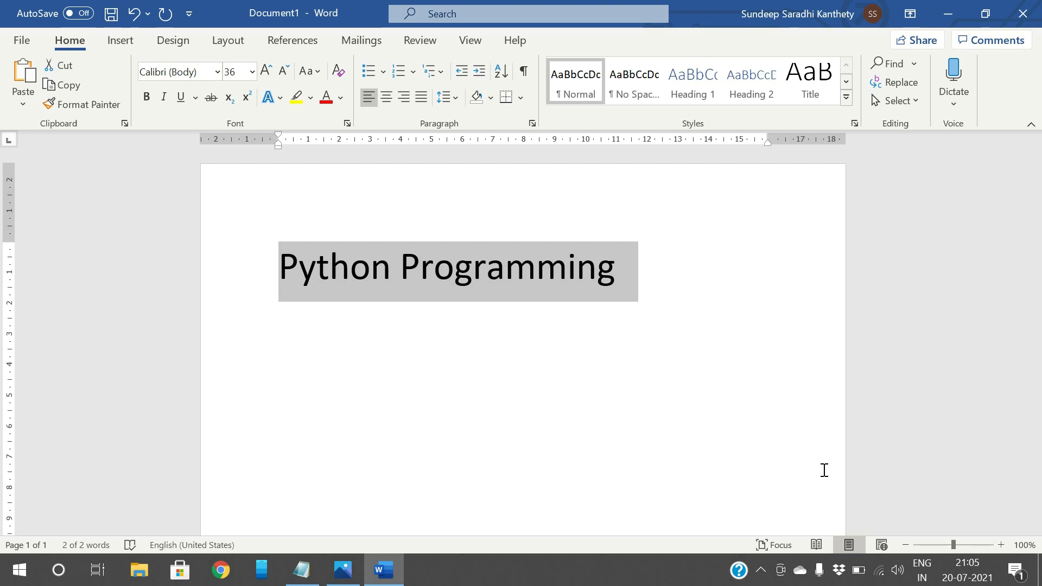
- Return to Notepad and add a fourth line reading "shift + F3 - upper to lowercase"
{"action": "key", "text": "alt+Tab"}
{"action": "key", "text": "Right"}
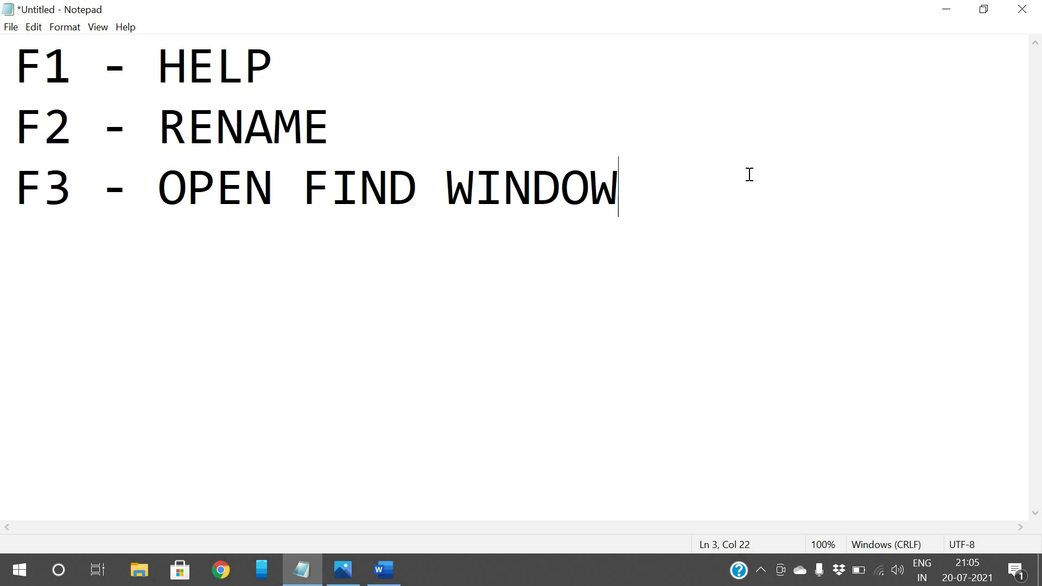
{"action": "key", "text": "Return"}
{"action": "type", "text": "shit"}
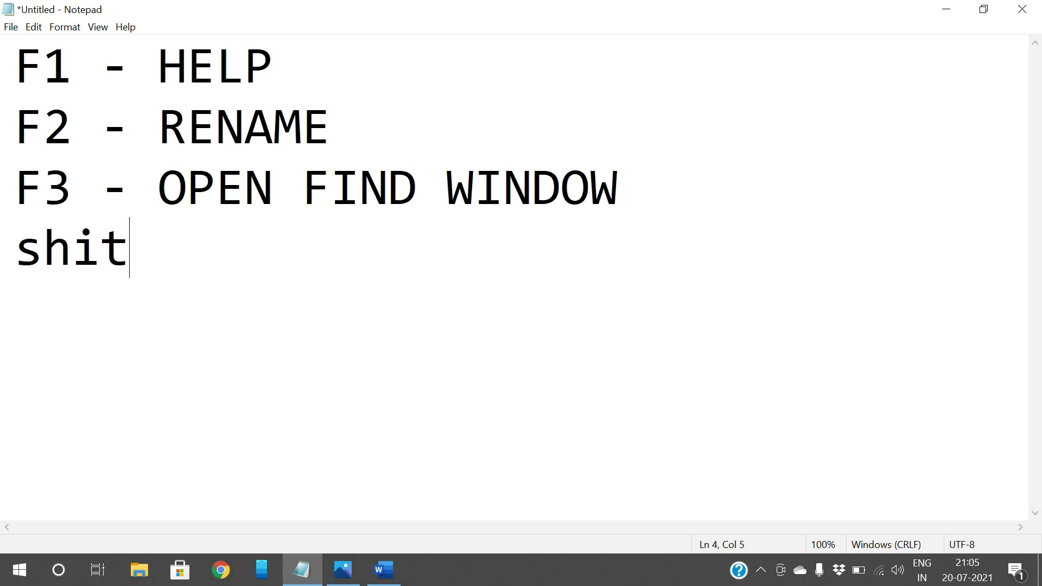
{"action": "key", "text": "BackSpace"}
{"action": "key", "text": "BackSpace"}
{"action": "type", "text": "f"}
{"action": "key", "text": "BackSpace"}
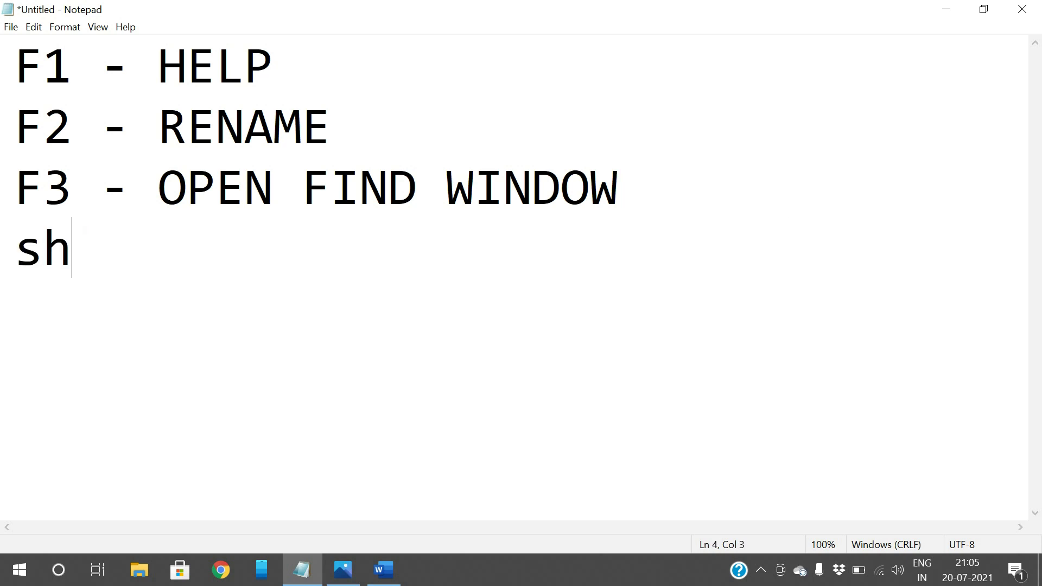
{"action": "type", "text": "ift +"}
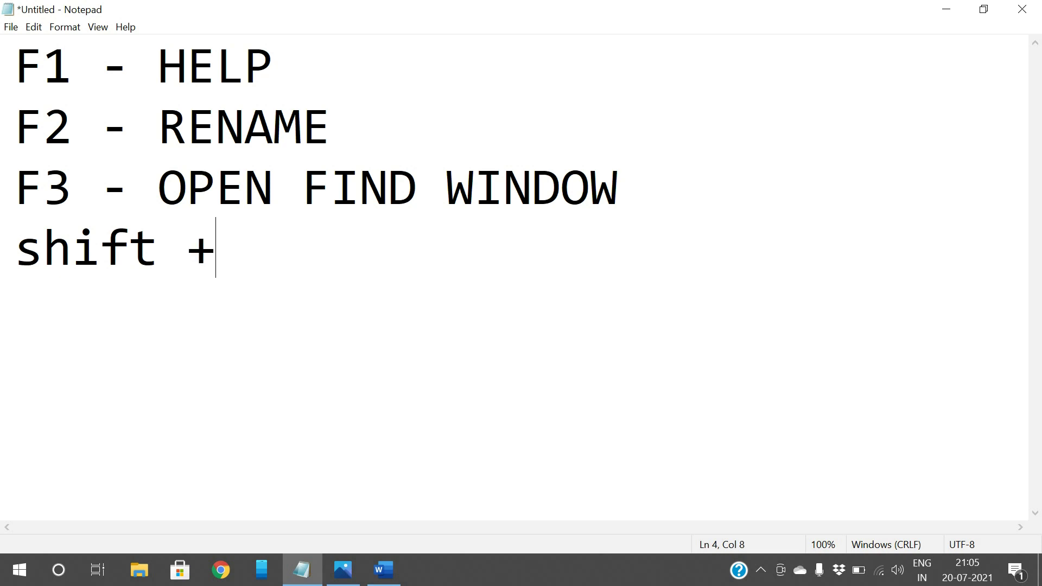
{"action": "type", "text": " F3 "}
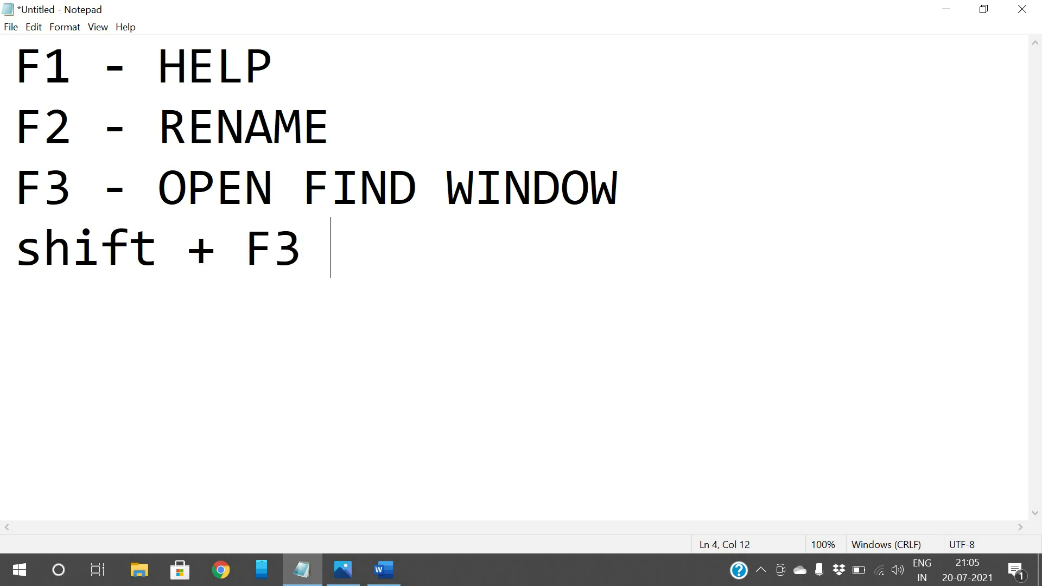
{"action": "type", "text": "- upper to lower"}
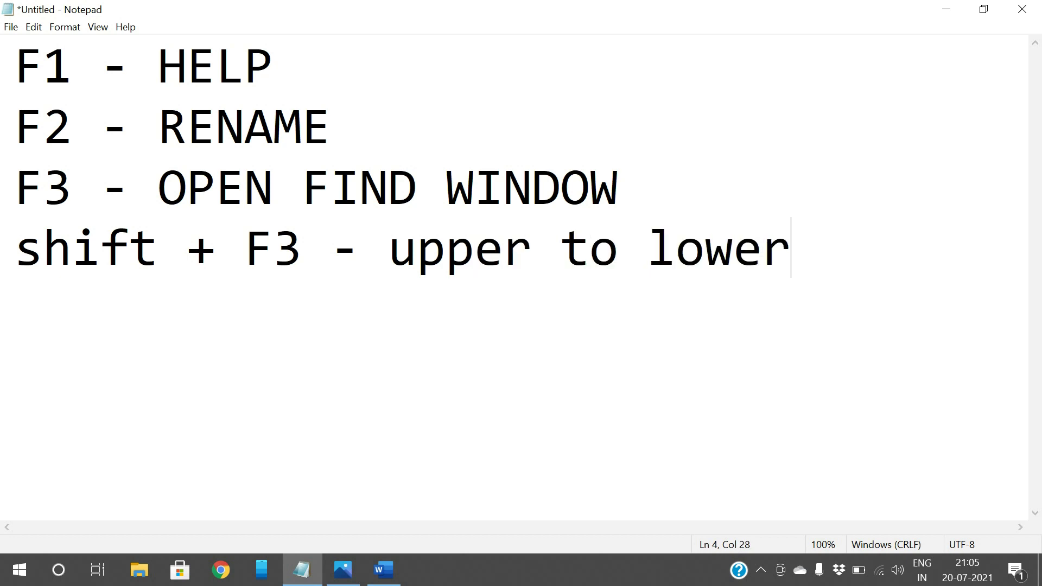
{"action": "key", "text": "BackSpace"}
{"action": "type", "text": "case"}
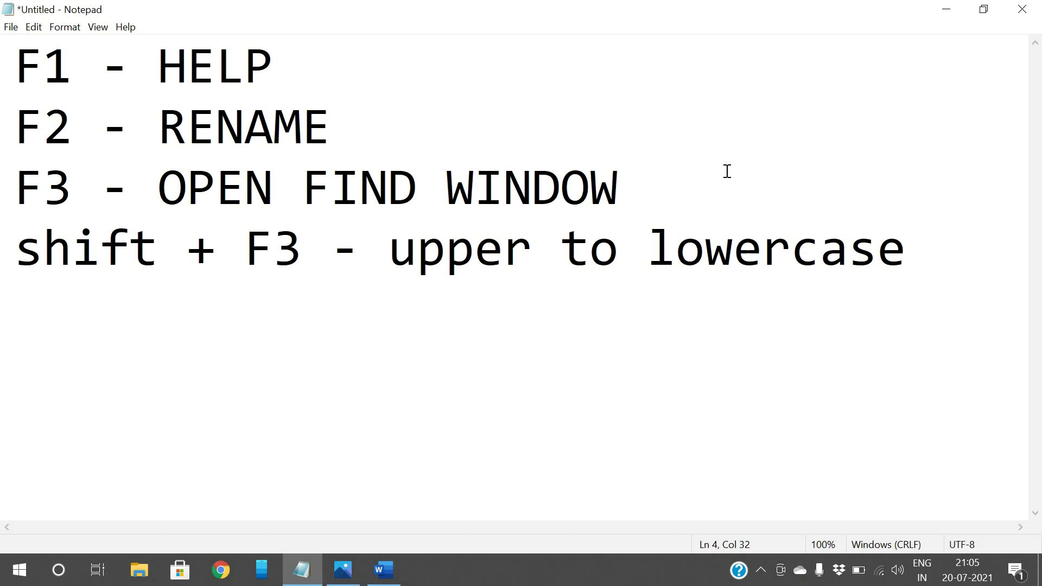
- Leave a blank line below the shift + F3 entry and add the line "F4 - OPEN FIND WINDOW"
{"action": "key", "text": "Return"}
{"action": "key", "text": "Return"}
{"action": "type", "text": "f4 -"}
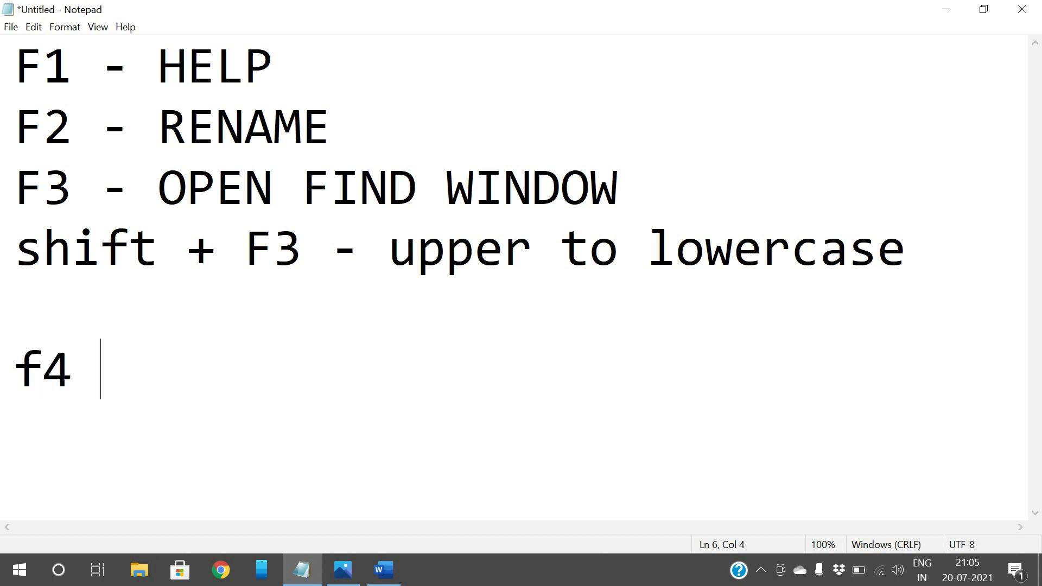
{"action": "key", "text": "BackSpace"}
{"action": "key", "text": "BackSpace"}
{"action": "key", "text": "BackSpace"}
{"action": "key", "text": "BackSpace"}
{"action": "type", "text": "F"}
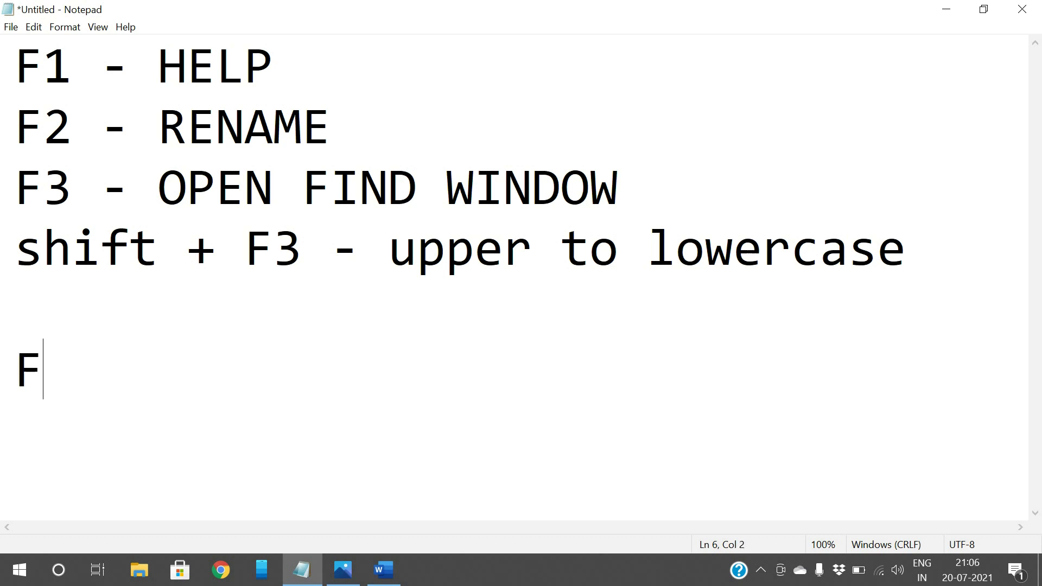
{"action": "type", "text": "4 - "}
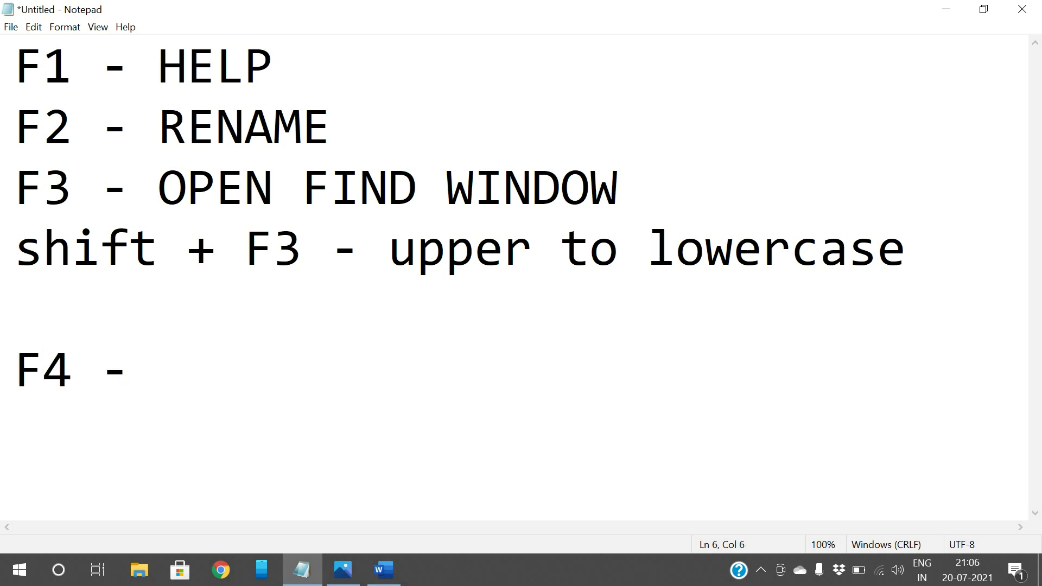
{"action": "type", "text": "oPEN"}
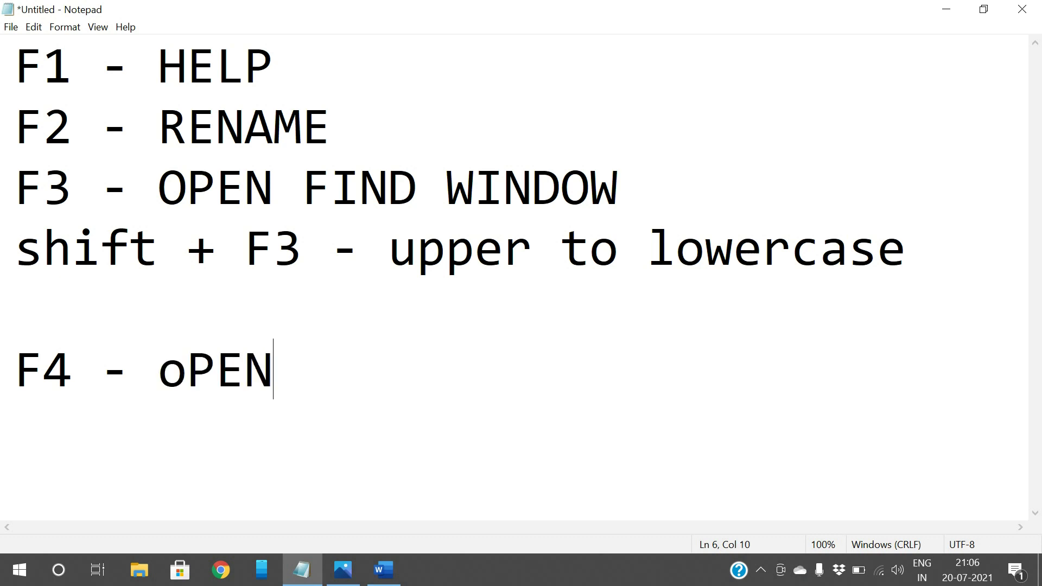
{"action": "key", "text": "BackSpace"}
{"action": "key", "text": "BackSpace"}
{"action": "key", "text": "BackSpace"}
{"action": "key", "text": "BackSpace"}
{"action": "type", "text": "OPEN FIND WINDOW"}
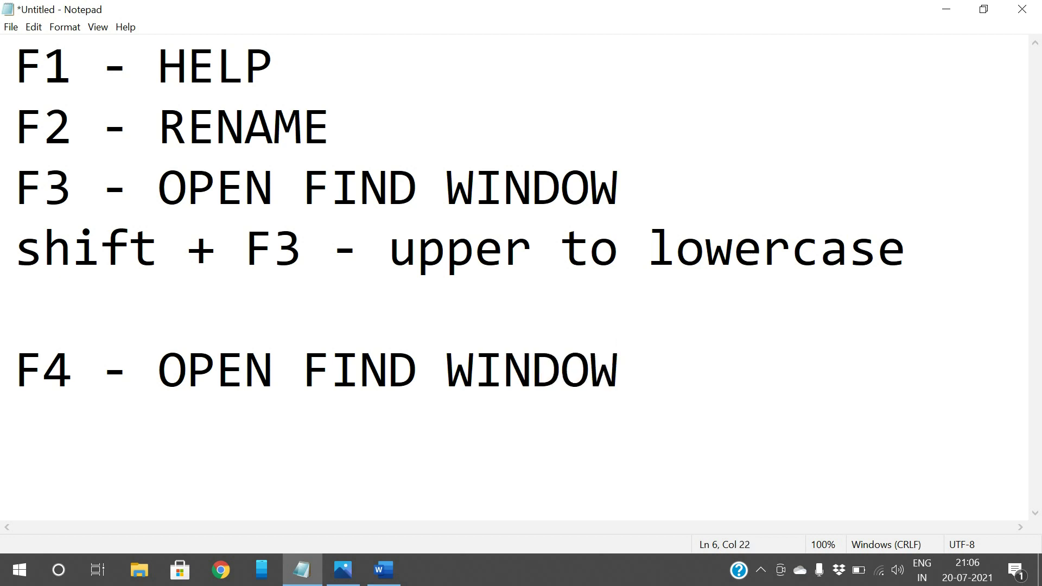
- Switch to Word and cycle the case of the selected title again, finishing in all lowercase
{"action": "key", "text": "alt+Tab"}
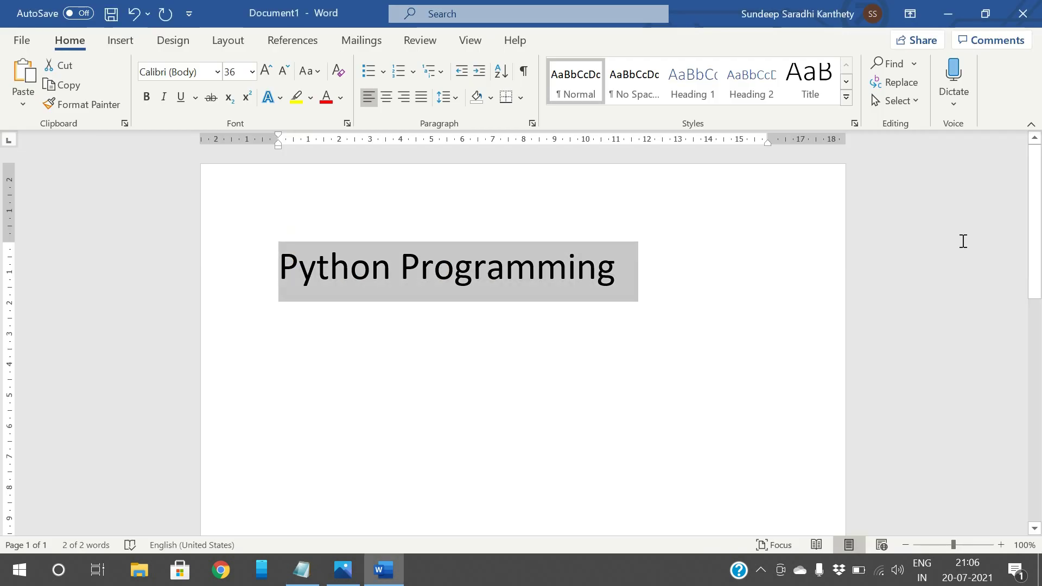
{"action": "key", "text": "shift+F3"}
{"action": "key", "text": "shift+F3"}
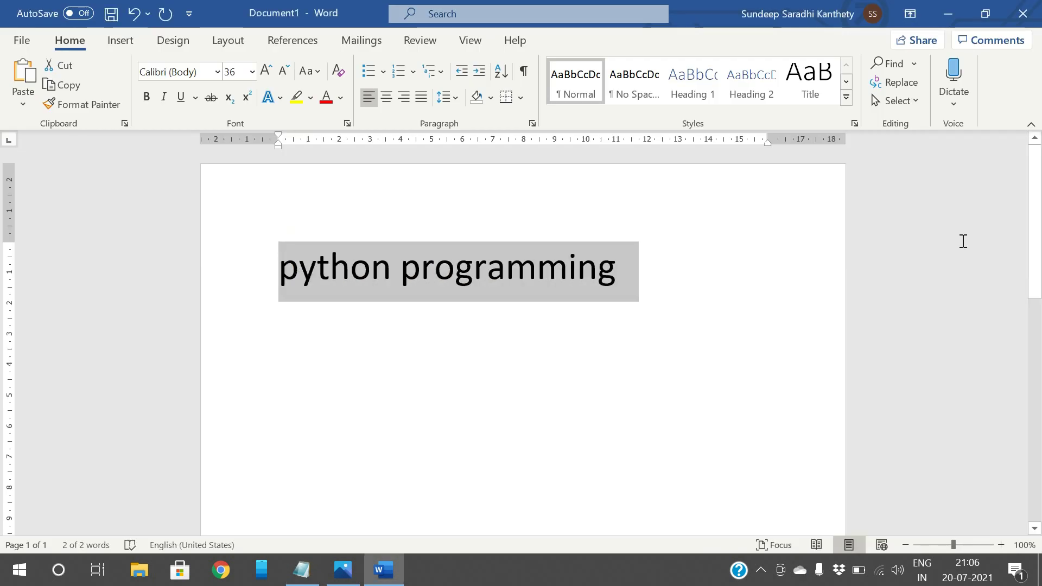
{"action": "key", "text": "shift+F3"}
{"action": "key", "text": "shift+F3"}
- Open Word's Find pane for "python programming" twice, closing it each time
{"action": "key", "text": "ctrl+f"}
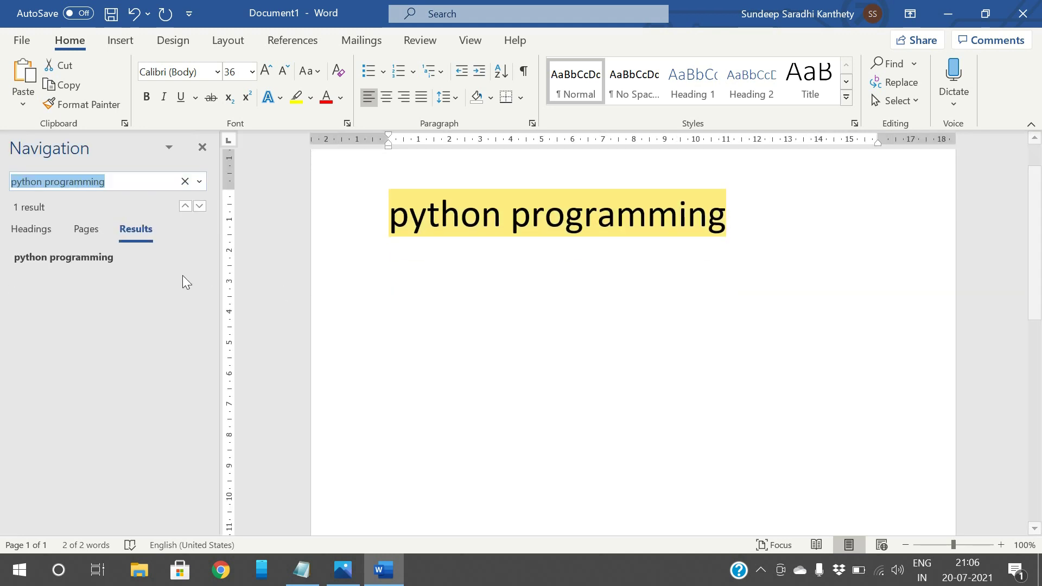
{"action": "left_click", "coordinate": [202, 148]}
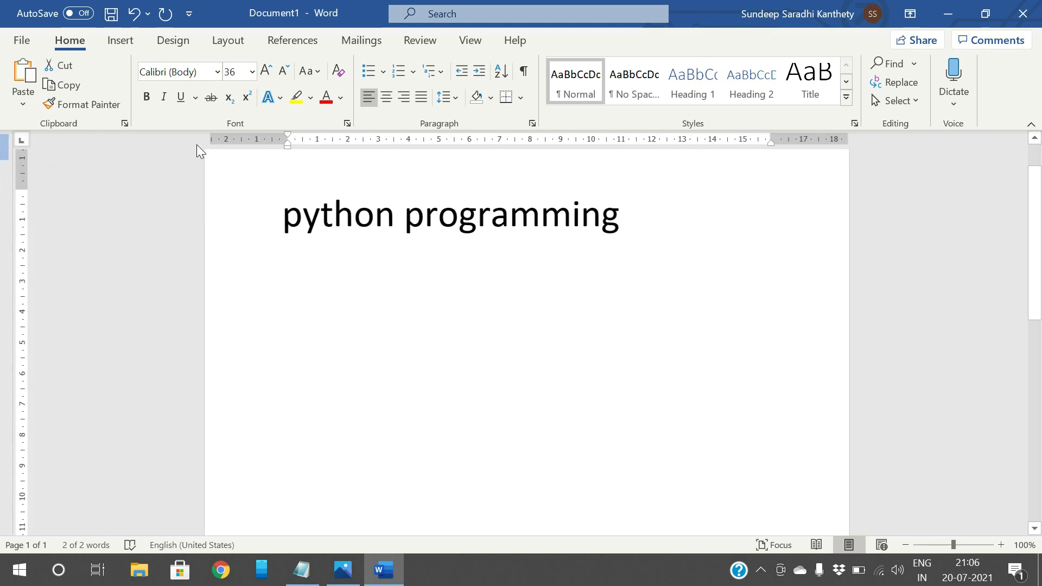
{"action": "left_click", "coordinate": [421, 241]}
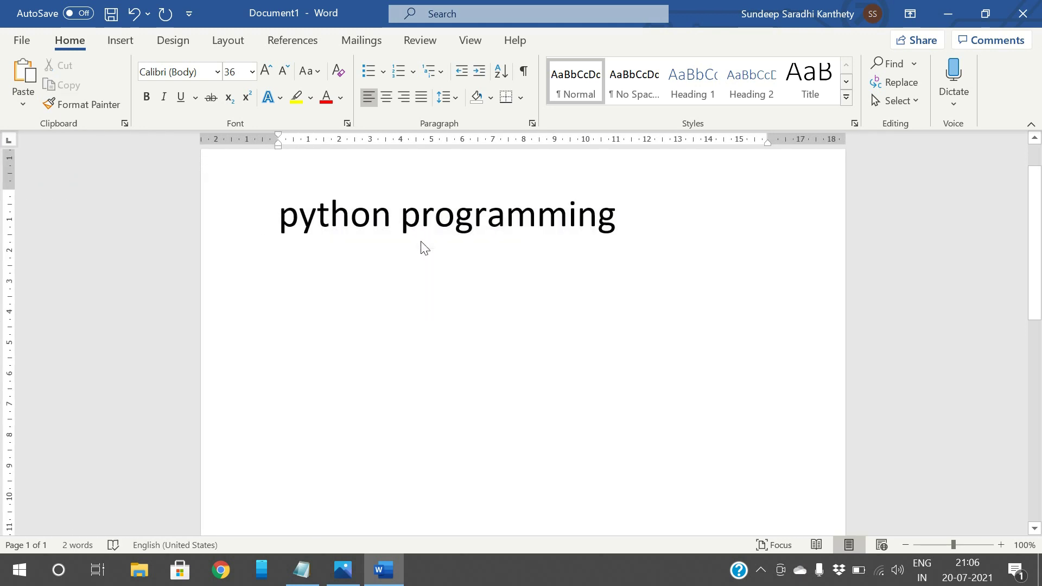
{"action": "key", "text": "ctrl+f"}
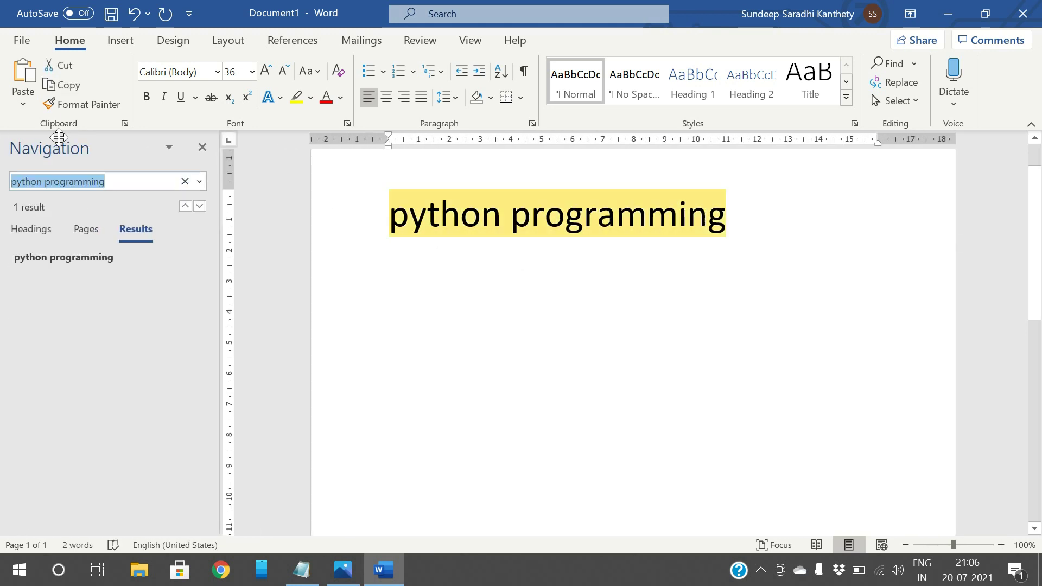
{"action": "left_click", "coordinate": [202, 147]}
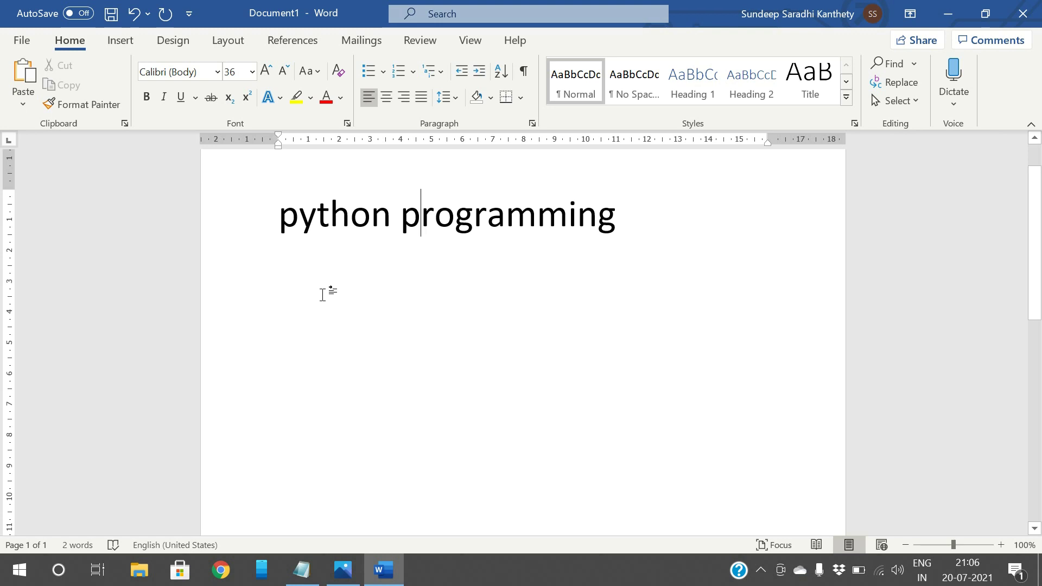
- Close the "python programming" document in Word without saving it
{"action": "key", "text": "ctrl+w"}
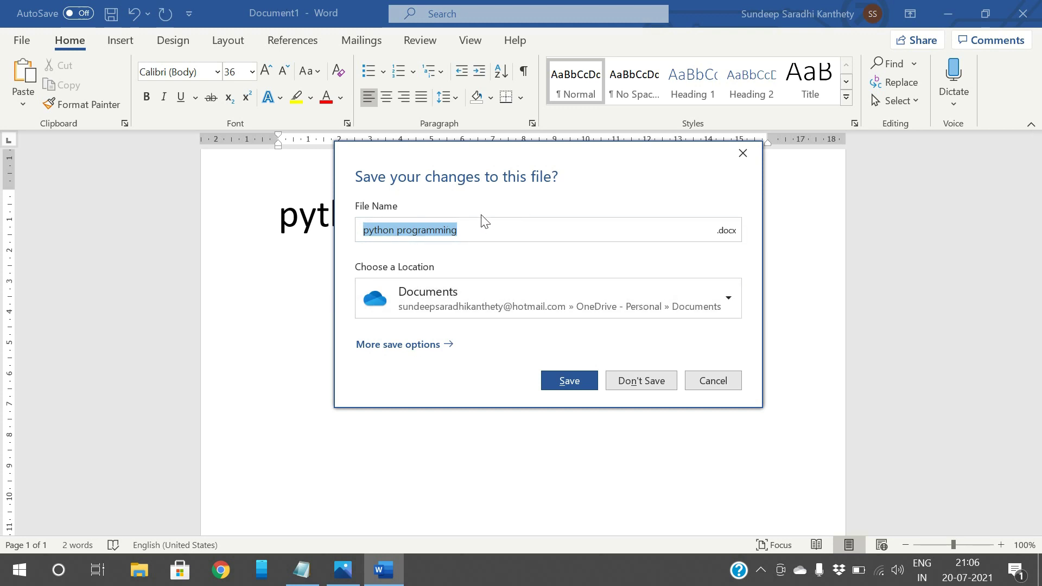
{"action": "left_click", "coordinate": [628, 385]}
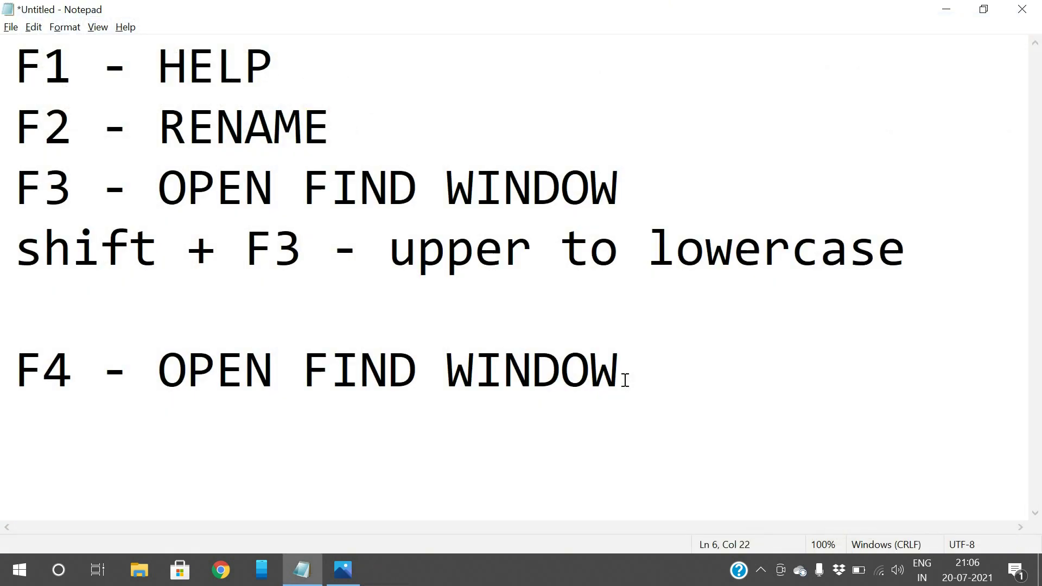
- Launch Word through the Run dialog with "winword", create a blank document and close Word again
{"action": "key", "text": "super+r"}
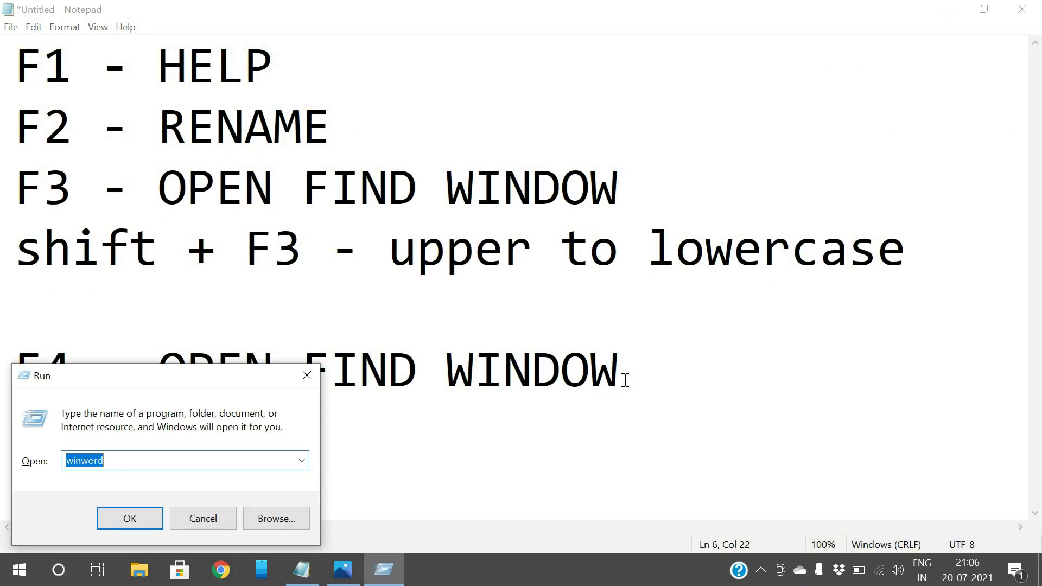
{"action": "key", "text": "Return"}
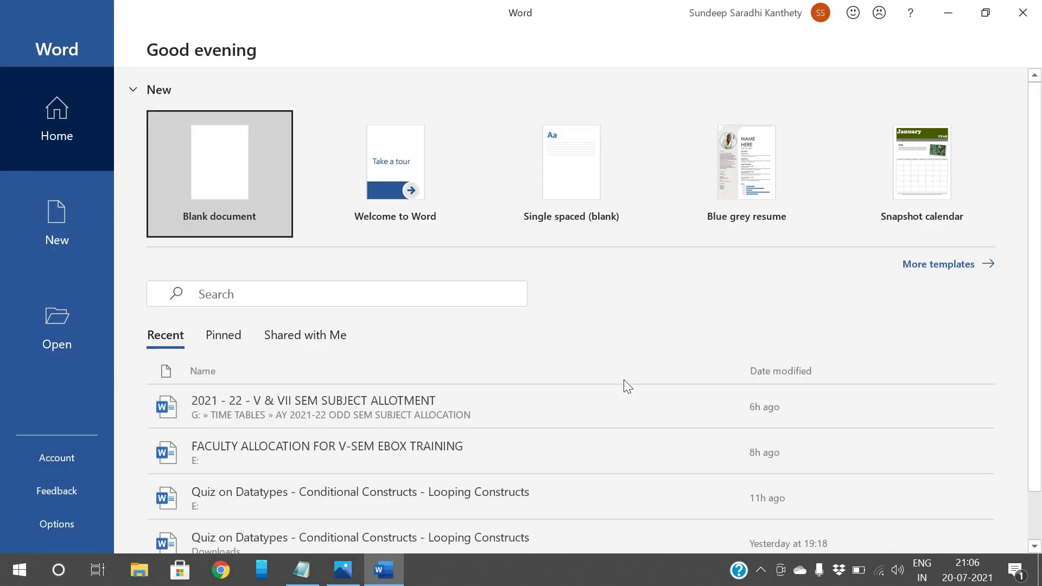
{"action": "key", "text": "Return"}
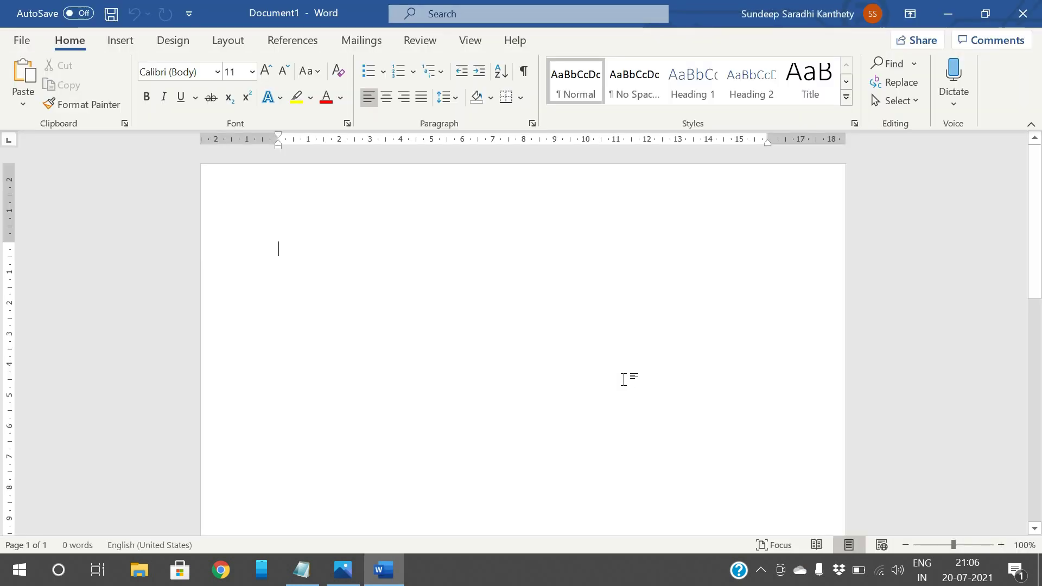
{"action": "key", "text": "alt+F4"}
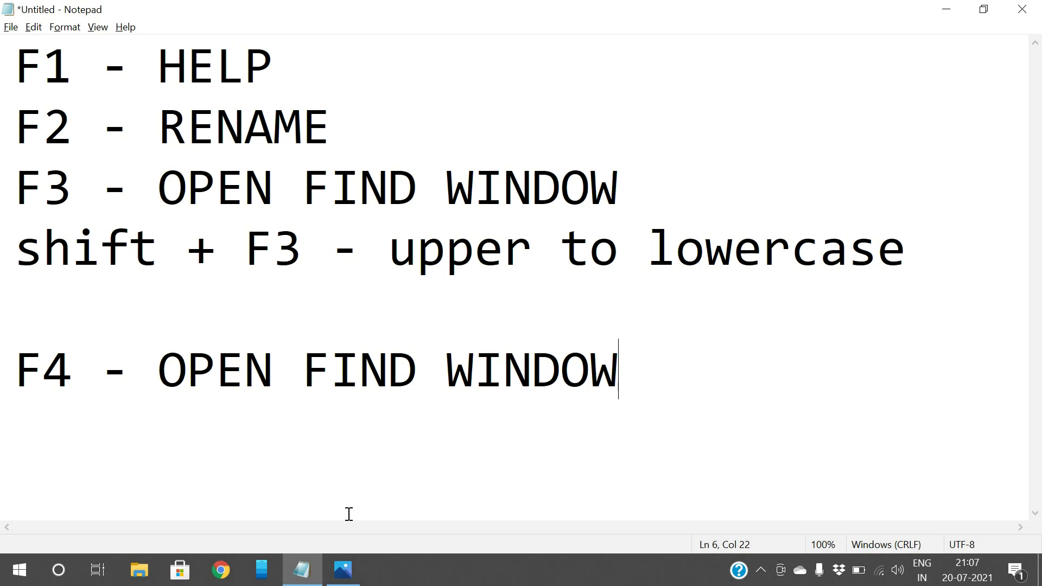
- Extend the F4 line in Notepad with "/ CLOSE"
{"action": "key", "text": "Return"}
{"action": "key", "text": "BackSpace"}
{"action": "type", "text": "/ C"}
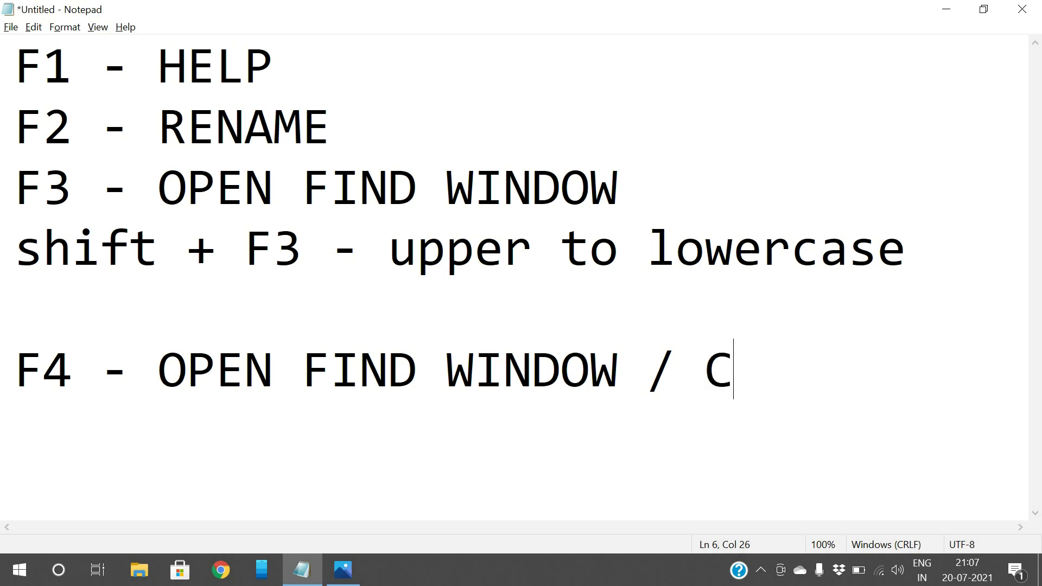
{"action": "type", "text": "LOSE"}
- Add the line "F5 - REFRESH THE BROWSER" below the F4 entry
{"action": "key", "text": "Return"}
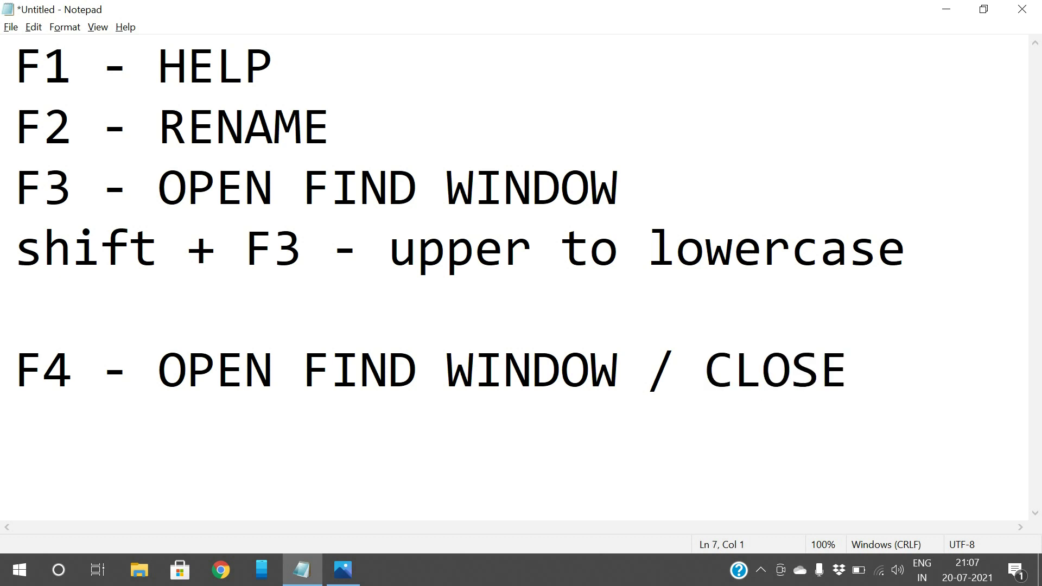
{"action": "type", "text": "F5 - R"}
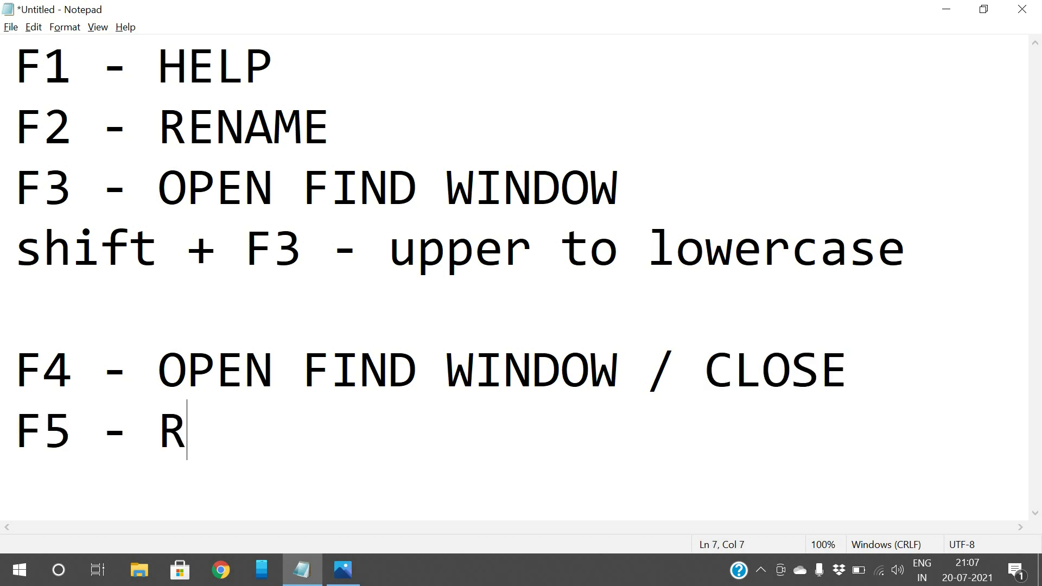
{"action": "type", "text": "EFRESH "}
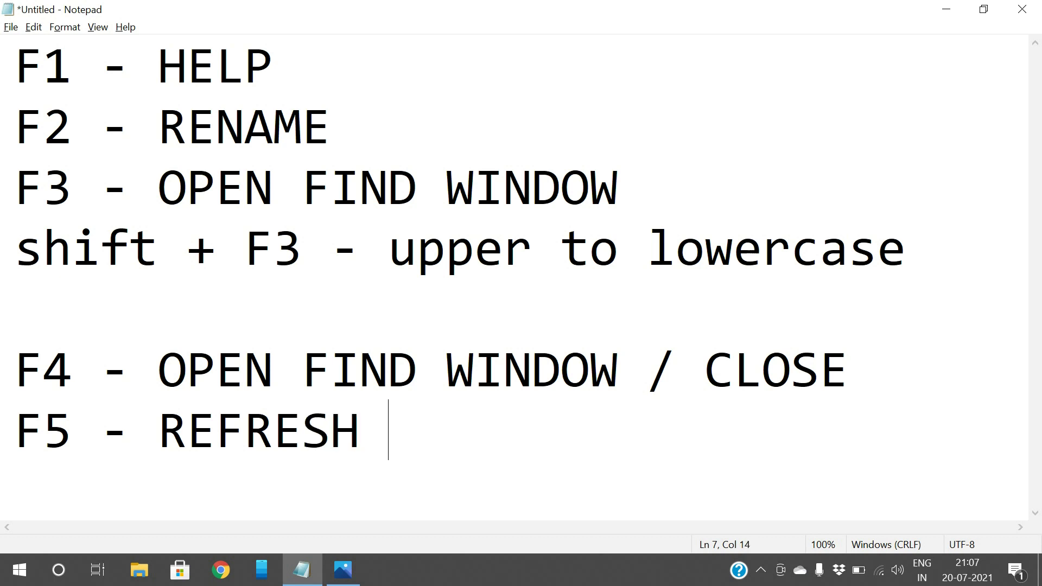
{"action": "type", "text": "THE BROWS"}
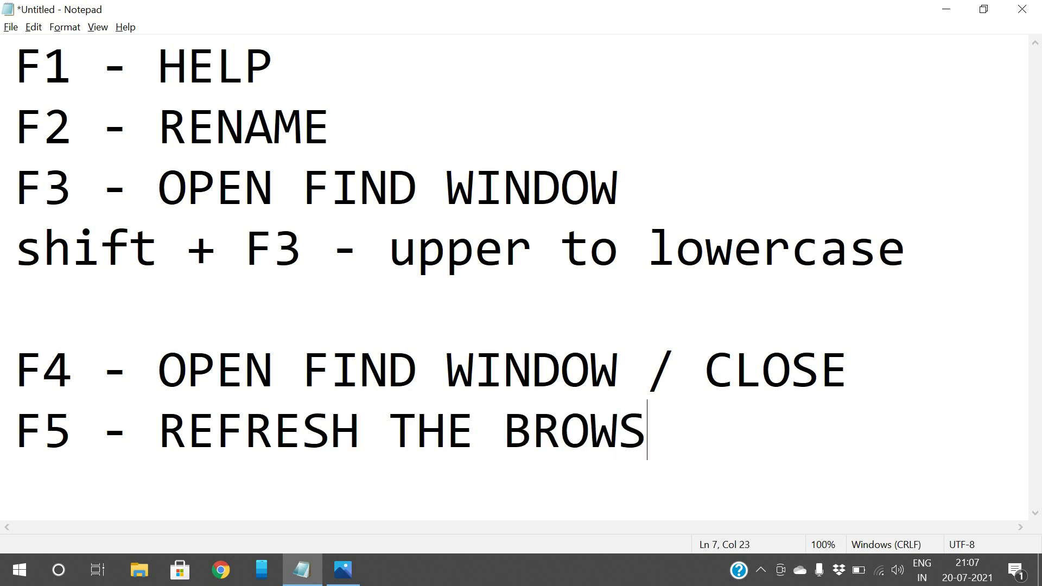
{"action": "type", "text": "ER"}
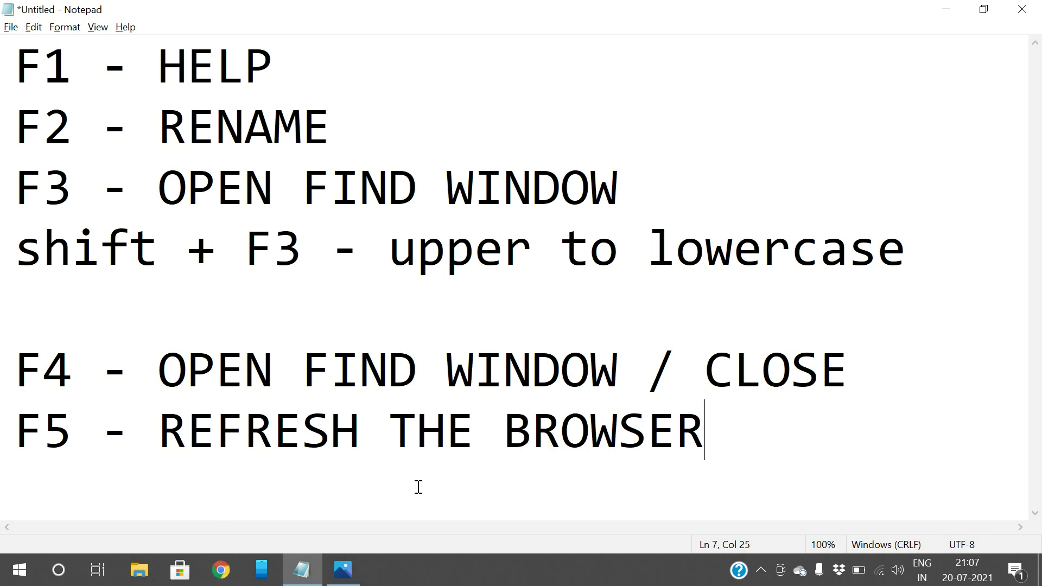
- Switch to Chrome and enter the web address of a YouTube channel beginning with YOUTUBE.COM/C/
{"action": "left_click", "coordinate": [233, 578]}
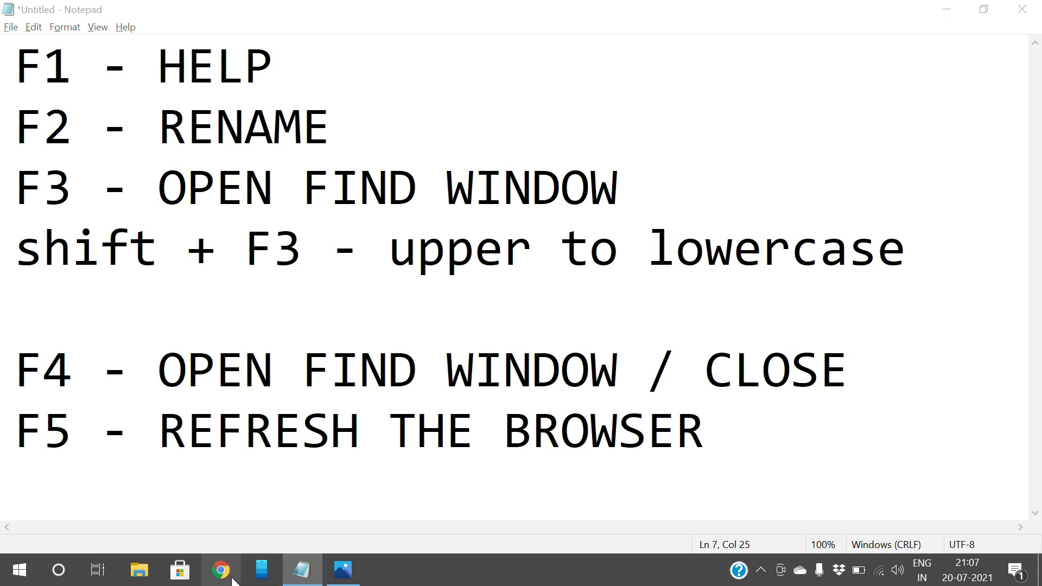
{"action": "left_click", "coordinate": [250, 38]}
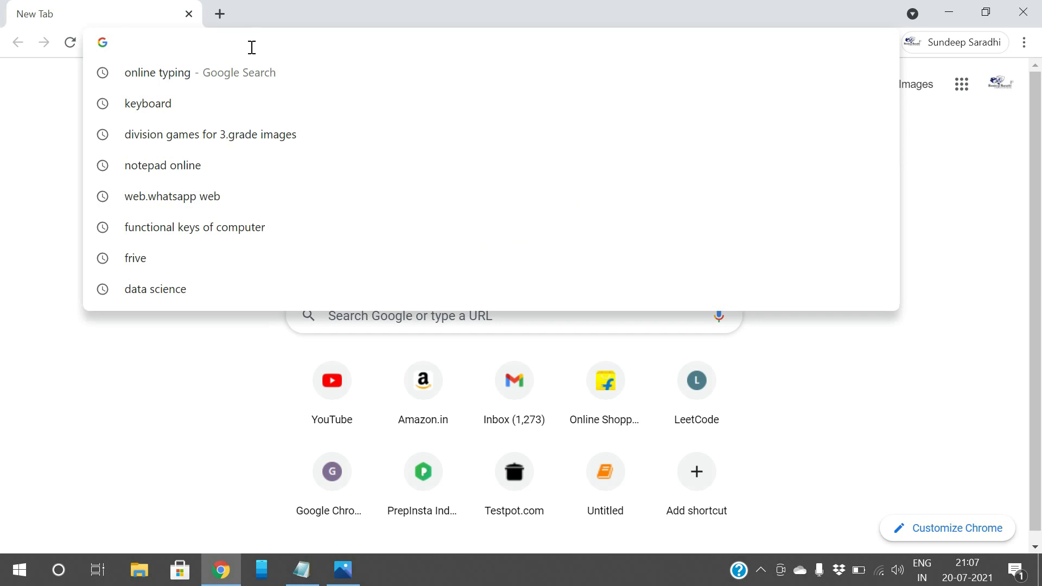
{"action": "type", "text": "YOUTUBE,C"}
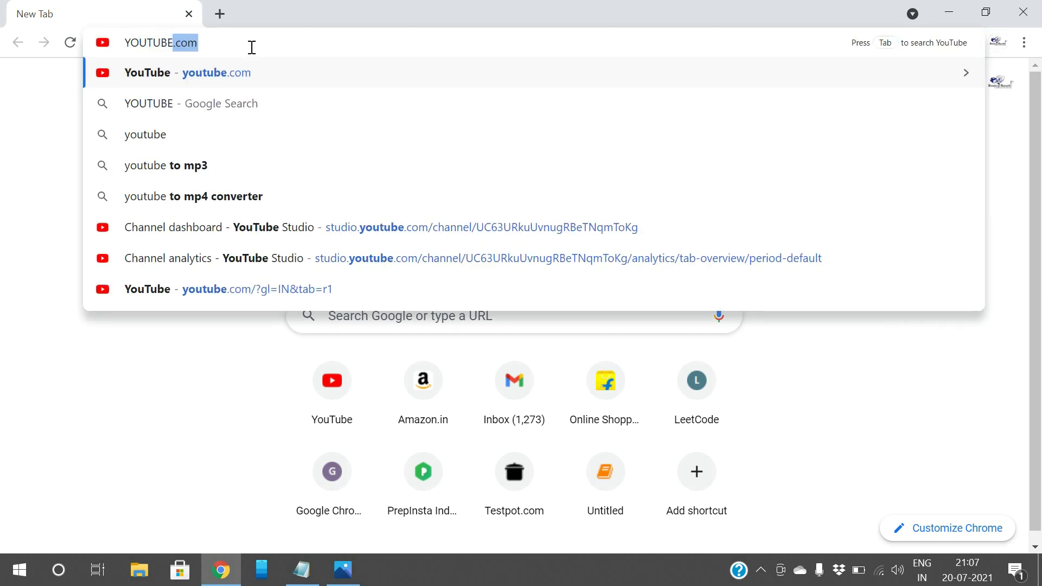
{"action": "key", "text": "BackSpace"}
{"action": "key", "text": "BackSpace"}
{"action": "type", "text": ".COM."}
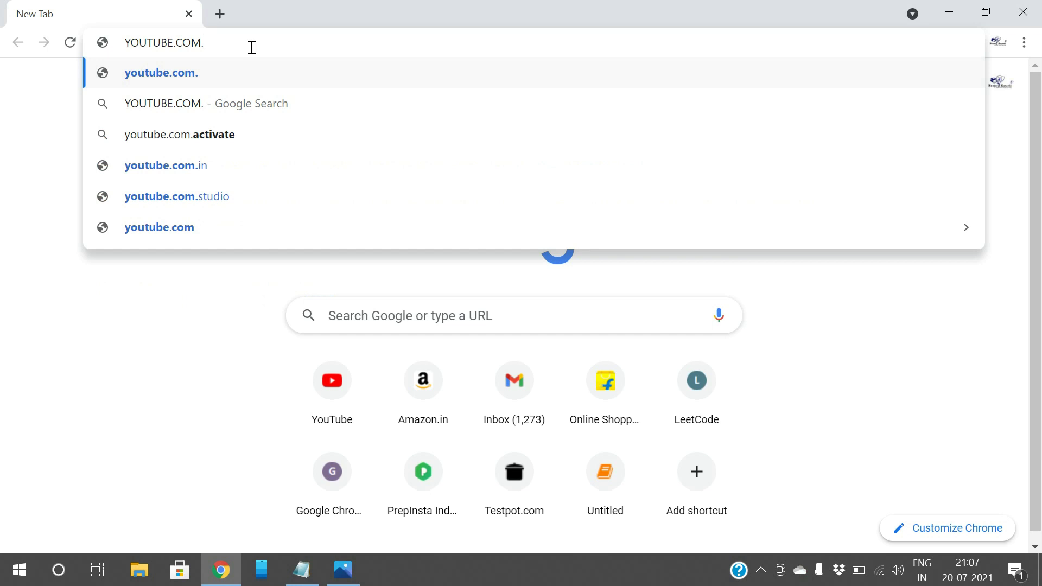
{"action": "key", "text": "BackSpace"}
{"action": "type", "text": "/C/SUNDE"}
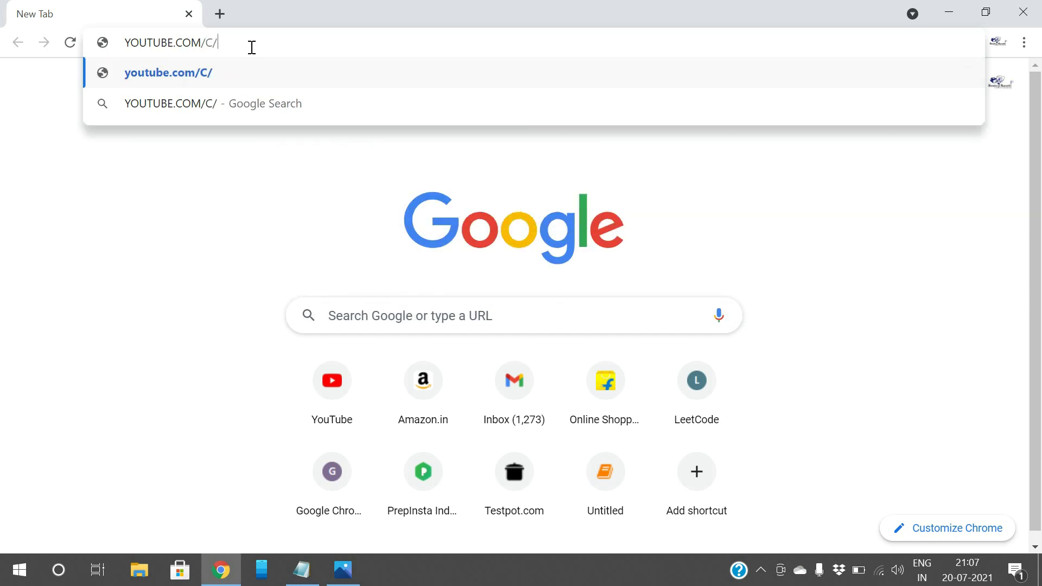
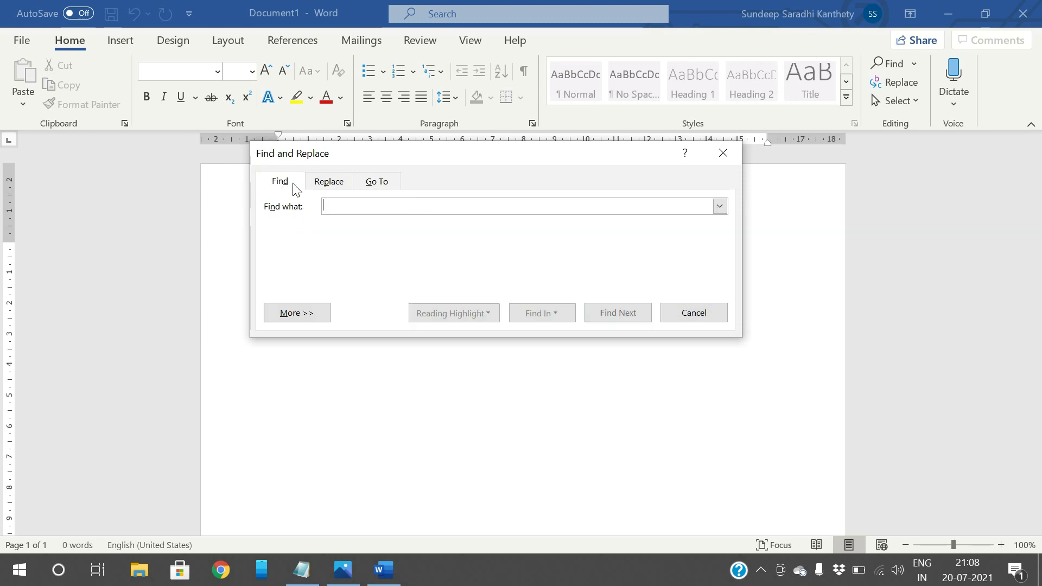
- View the Replace and Go To options of Word's Find and Replace dialog and close it
{"action": "left_click", "coordinate": [319, 185]}
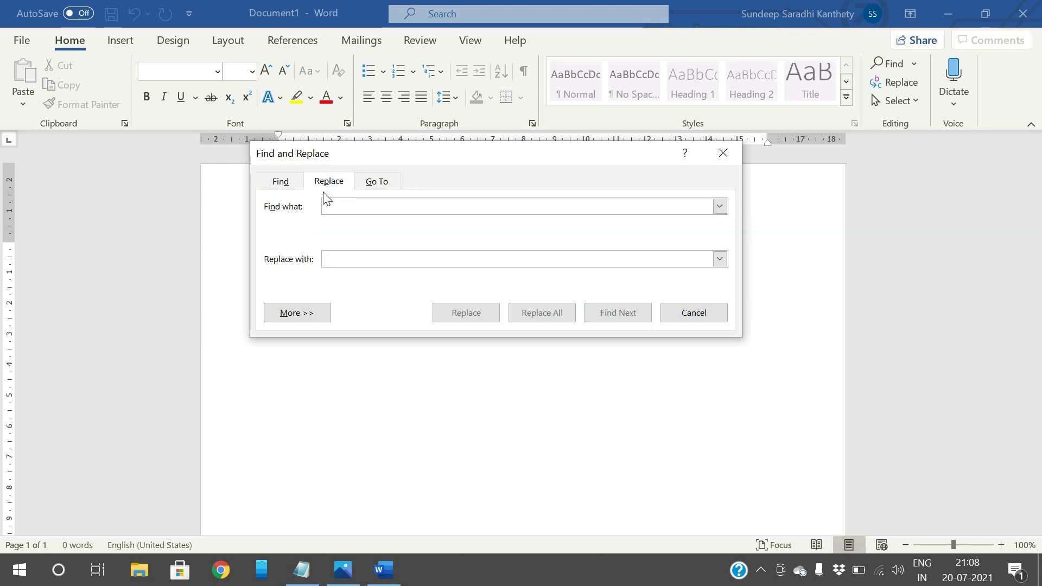
{"action": "left_click", "coordinate": [379, 185]}
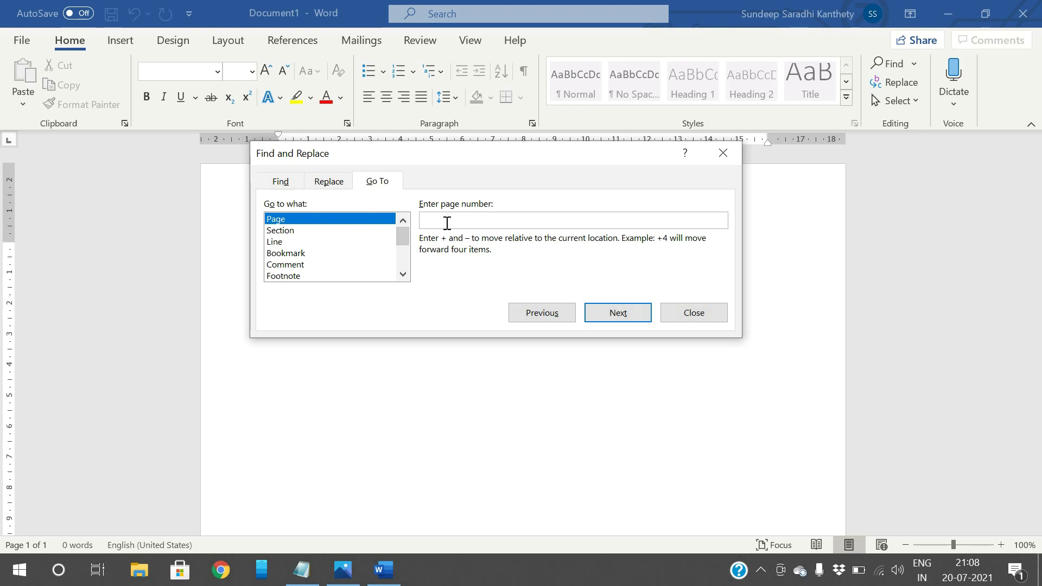
{"action": "left_click", "coordinate": [705, 315]}
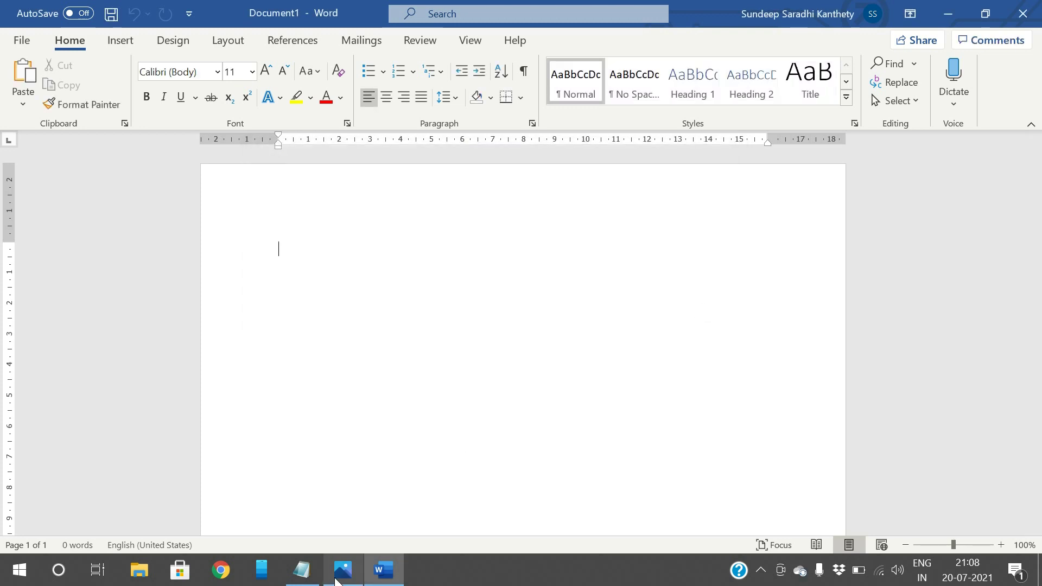
- Return to Notepad and add the line "F6 - MOVE CURSOR TO THE ADDRESS BAR" below the F5 entry
{"action": "left_click", "coordinate": [276, 573]}
{"action": "left_click", "coordinate": [1023, 13]}
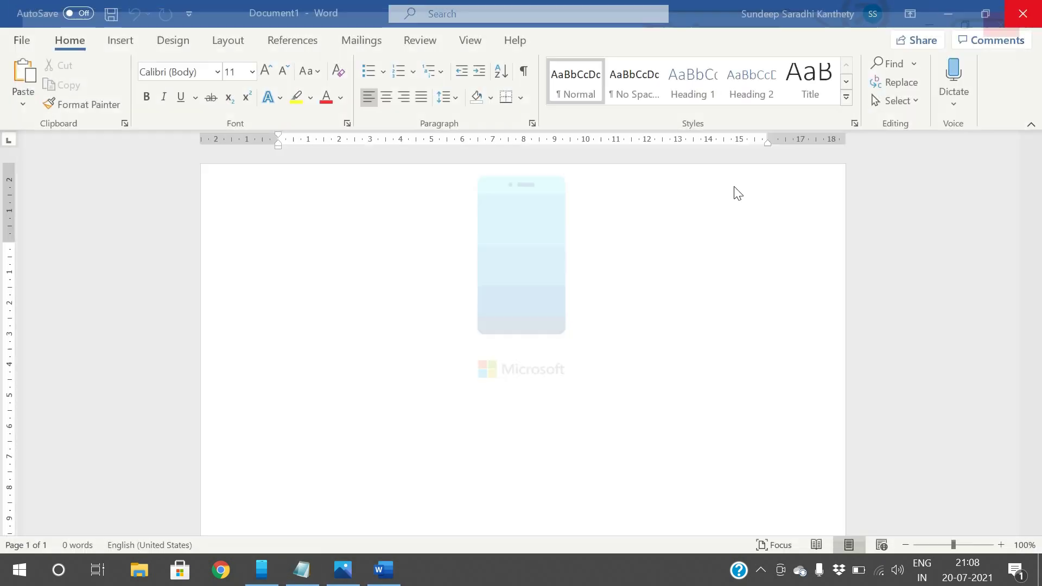
{"action": "left_click", "coordinate": [302, 570]}
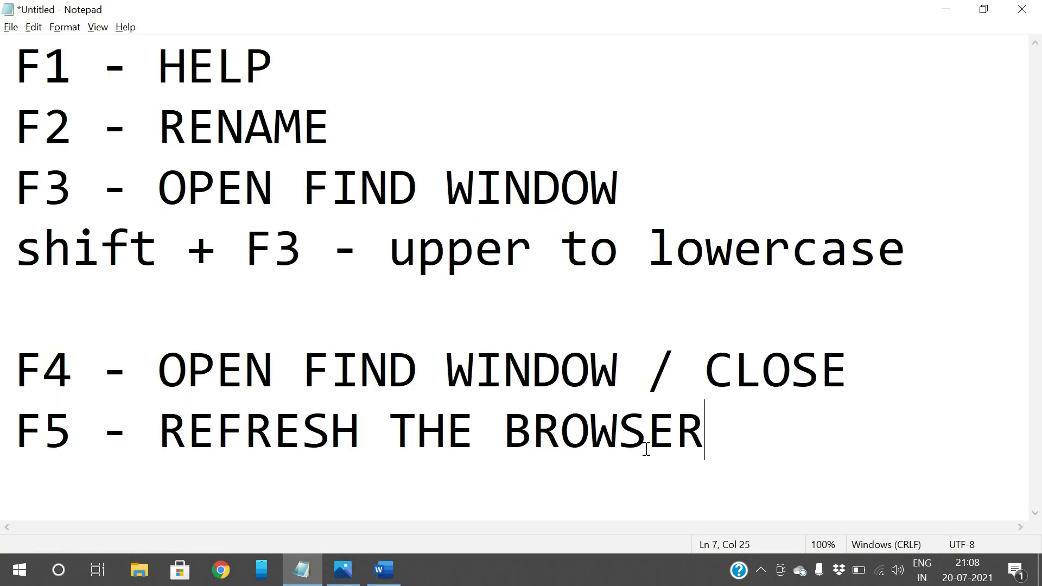
{"action": "key", "text": "Return"}
{"action": "type", "text": "F5"}
{"action": "key", "text": "BackSpace"}
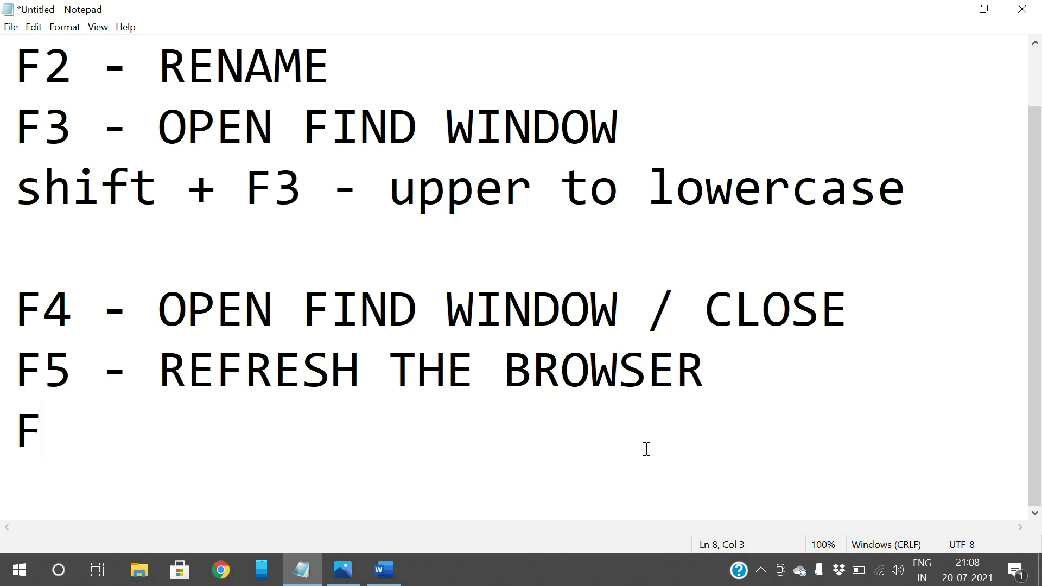
{"action": "type", "text": "6 - "}
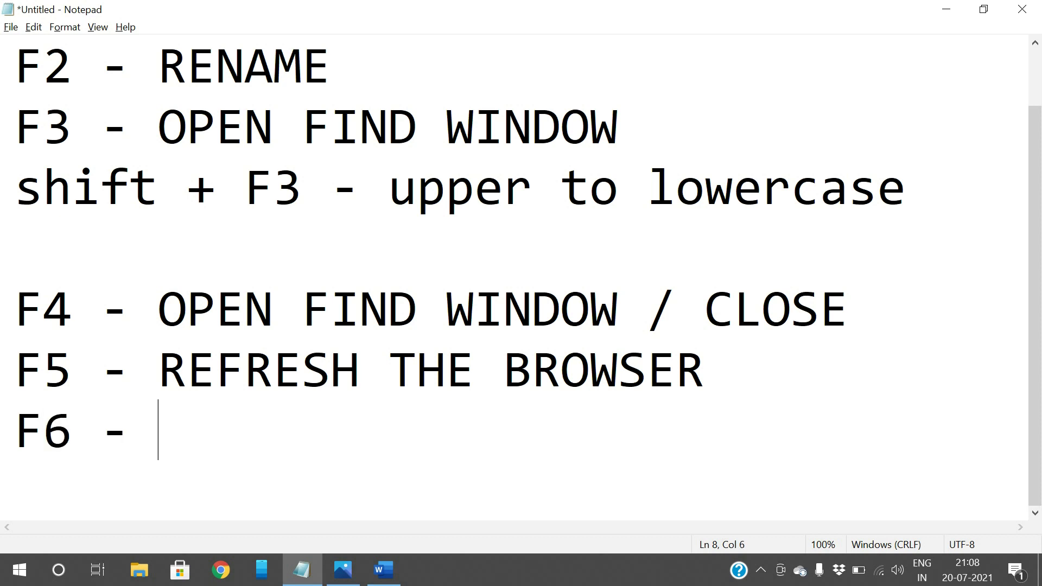
{"action": "type", "text": "MOVE"}
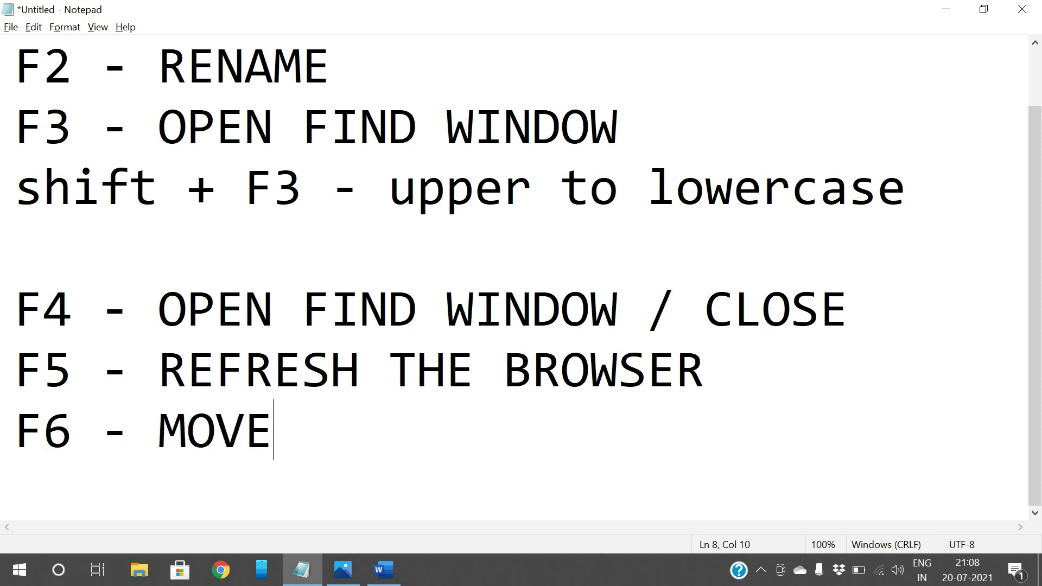
{"action": "type", "text": " CURSOR "}
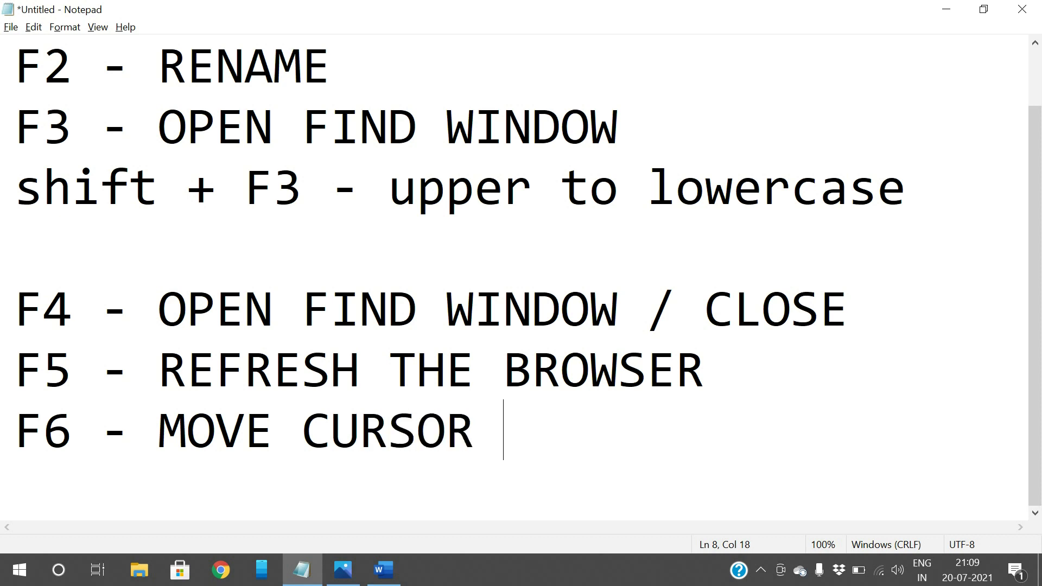
{"action": "type", "text": "TO THE"}
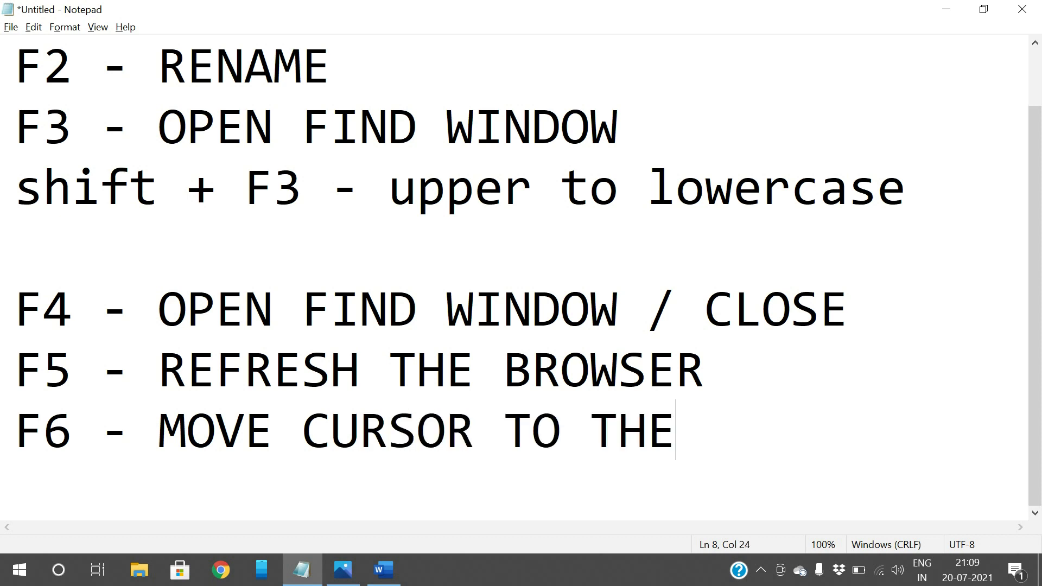
{"action": "type", "text": " ADDRESS "}
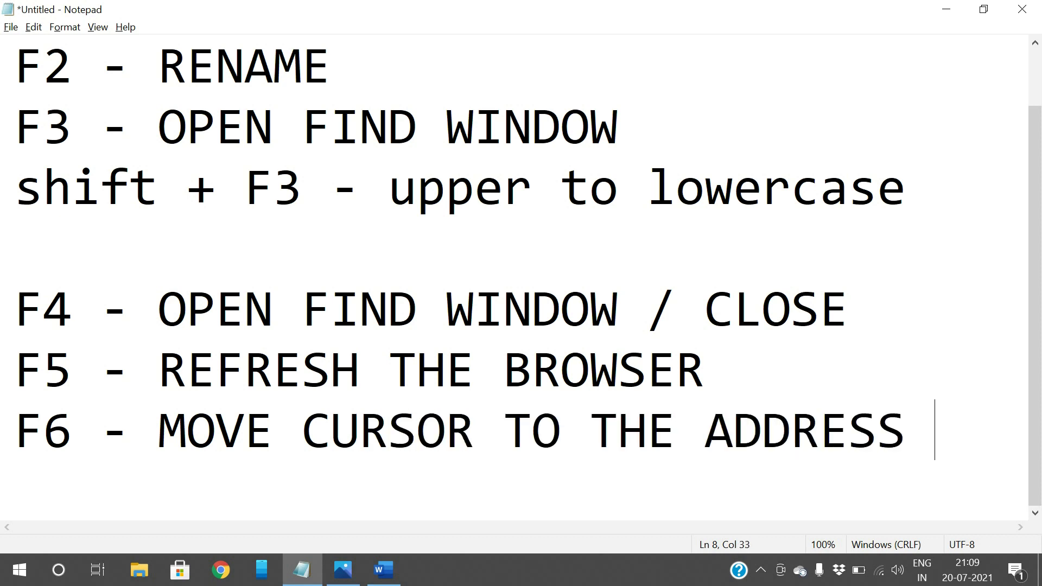
{"action": "type", "text": "BAR"}
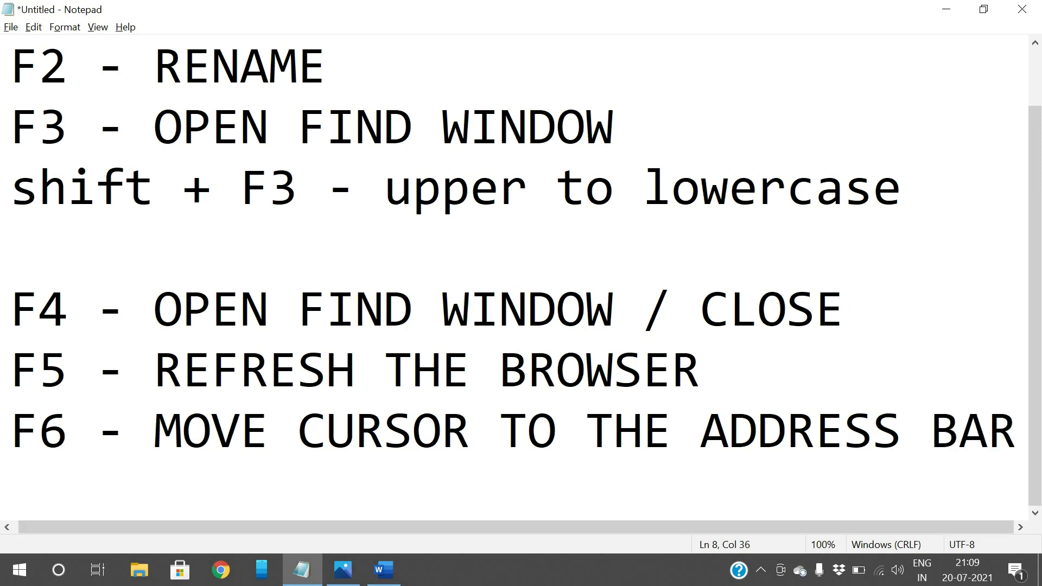
{"action": "key", "text": "alt+Tab"}
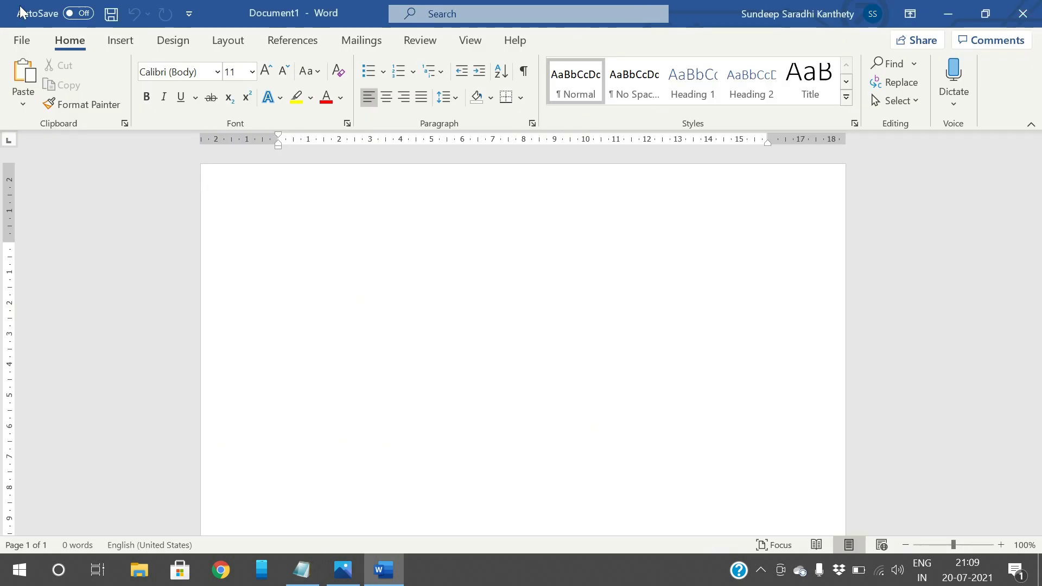
{"action": "left_click", "coordinate": [224, 573]}
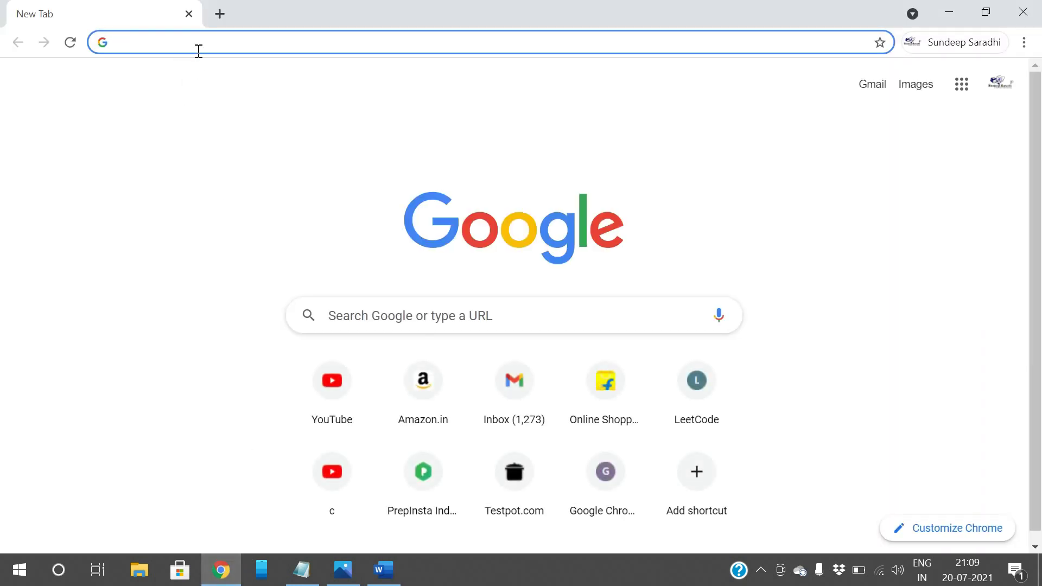
{"action": "left_click", "coordinate": [197, 43]}
{"action": "type", "text": "www."}
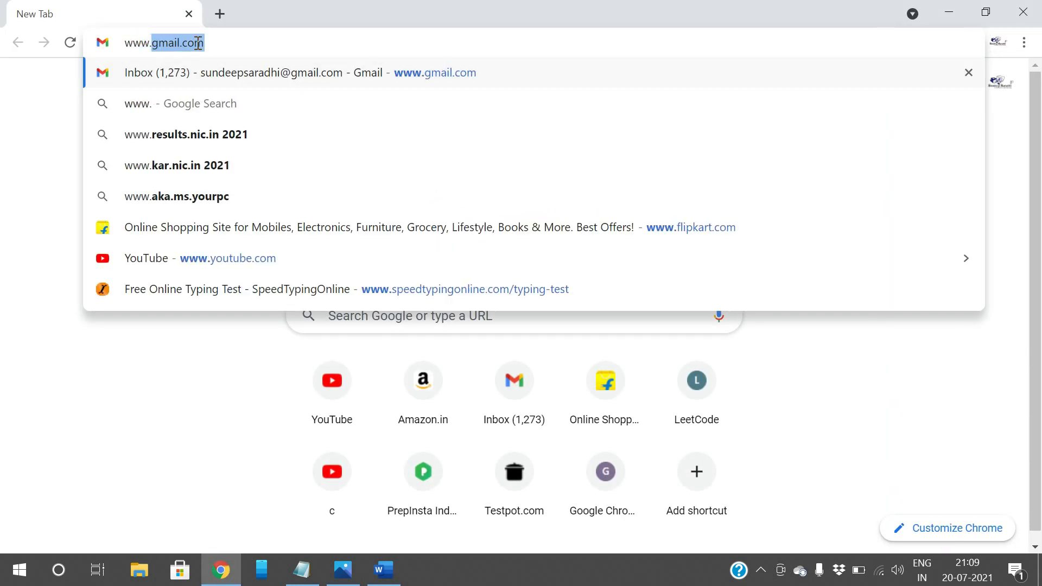
{"action": "type", "text": "youtube,cin"}
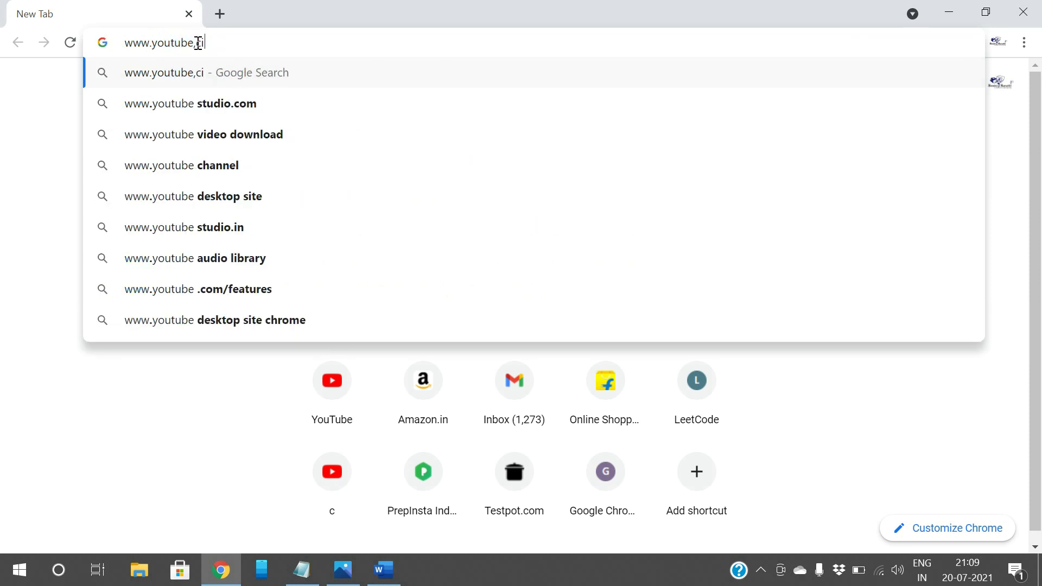
{"action": "key", "text": "BackSpace"}
{"action": "key", "text": "BackSpace"}
{"action": "key", "text": "BackSpace"}
{"action": "key", "text": "BackSpace"}
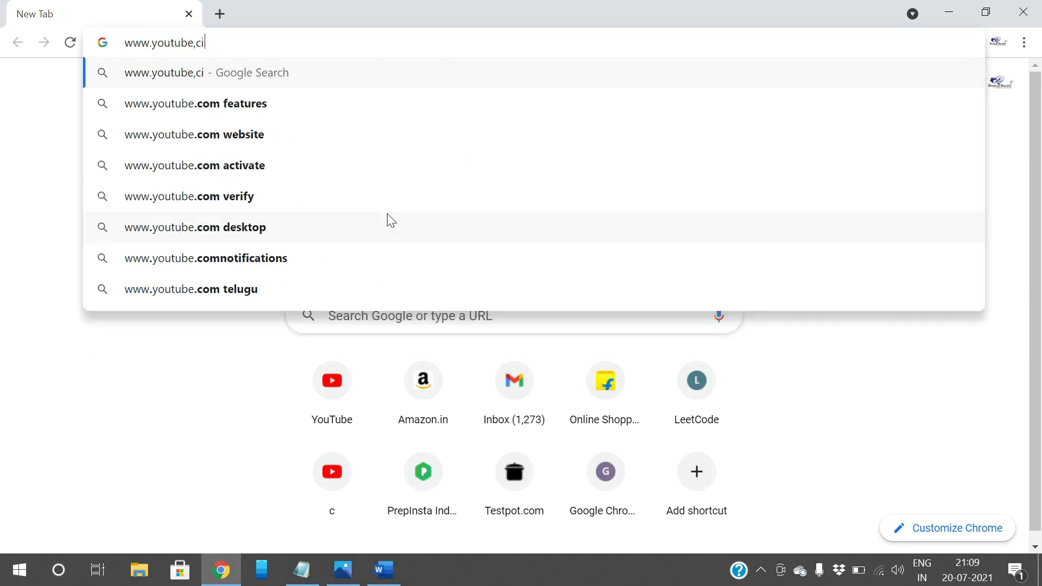
{"action": "type", "text": ".com"}
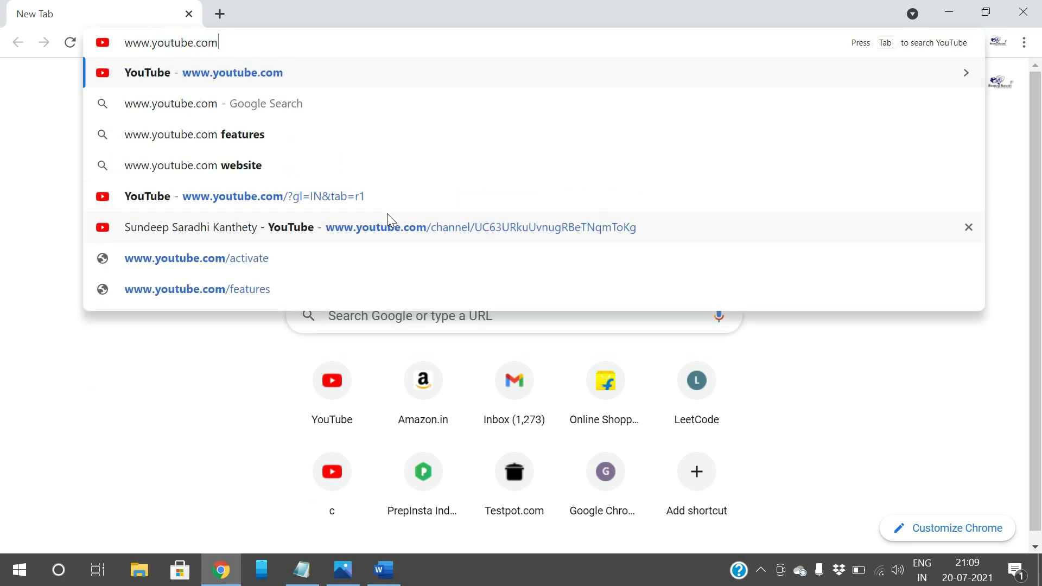
{"action": "type", "text": "."}
{"action": "key", "text": "BackSpace"}
{"action": "type", "text": "/c/s"}
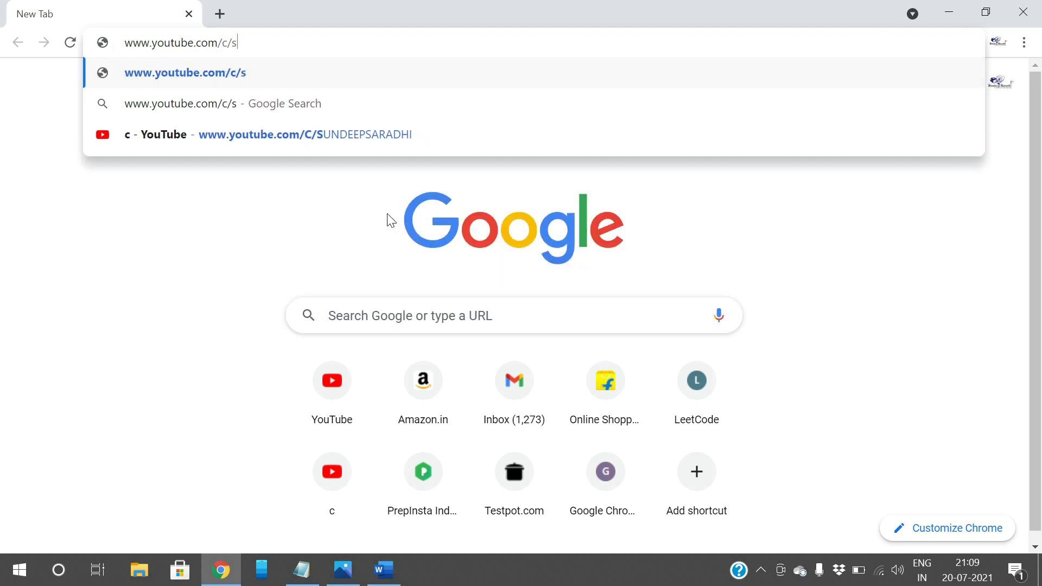
{"action": "type", "text": "undeepsaradhi"}
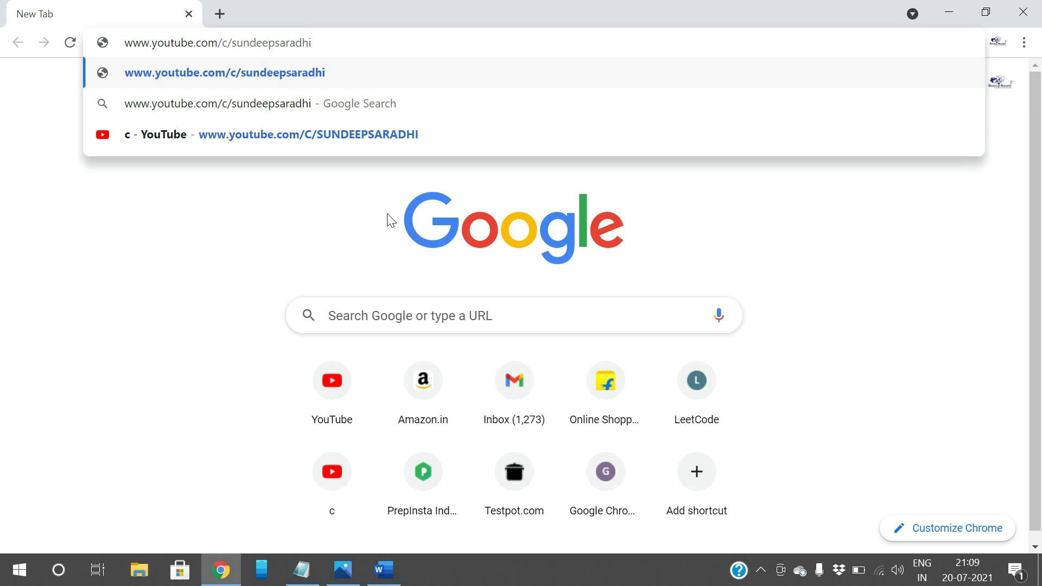
{"action": "key", "text": "Return"}
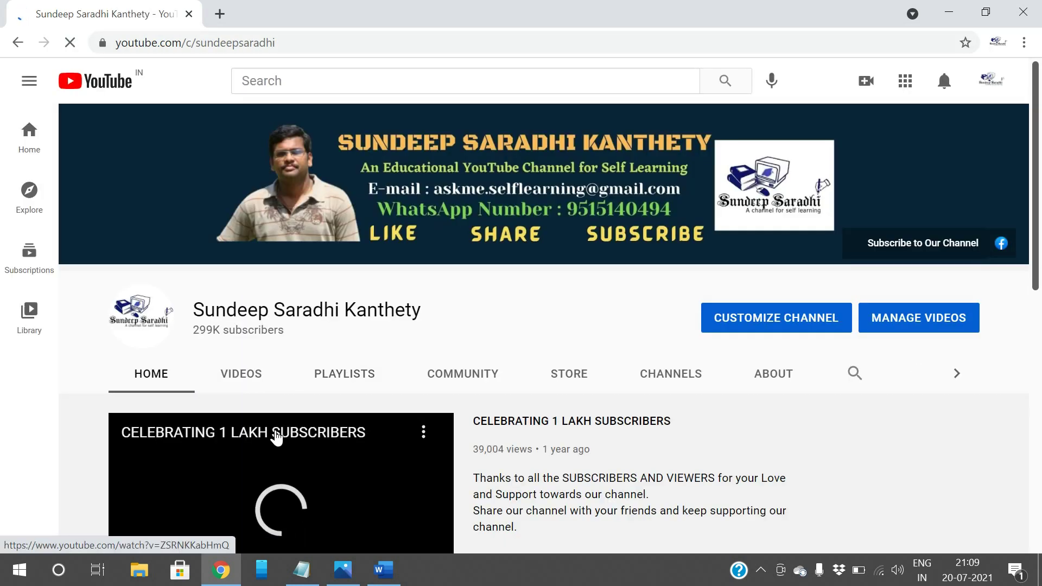
{"action": "left_click", "coordinate": [275, 435]}
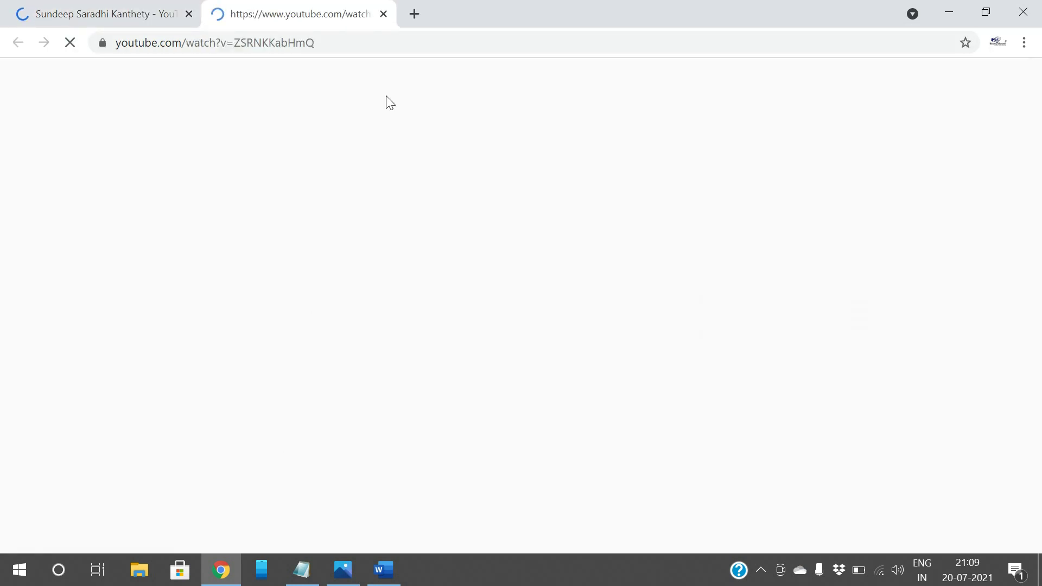
{"action": "key", "text": "ctrl+w"}
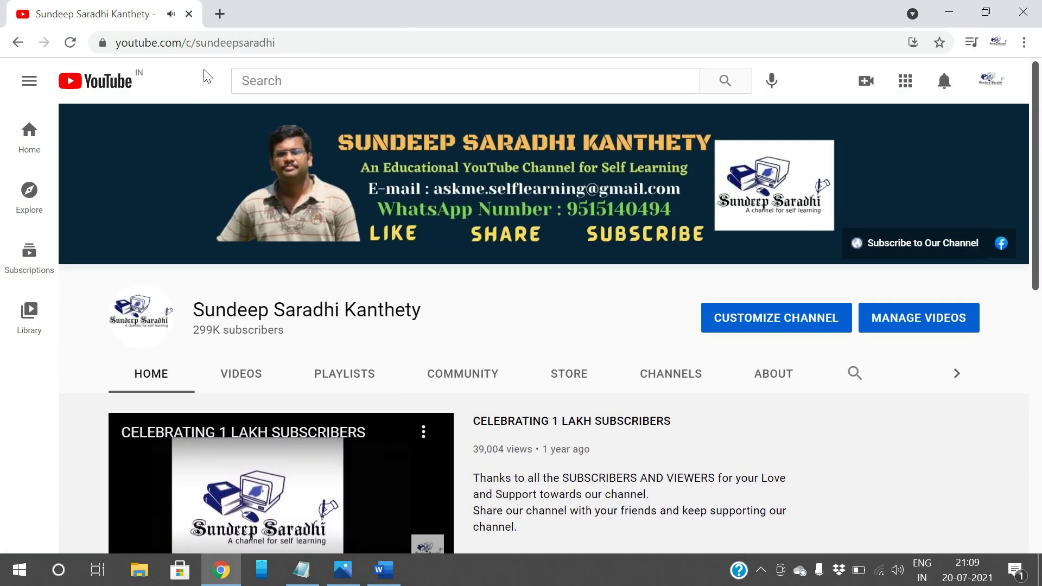
- Demonstrate moving the cursor from the channel page to the address bar several times, and close Chrome
{"action": "left_click", "coordinate": [224, 41]}
{"action": "left_click", "coordinate": [404, 340]}
{"action": "key", "text": "ctrl+l"}
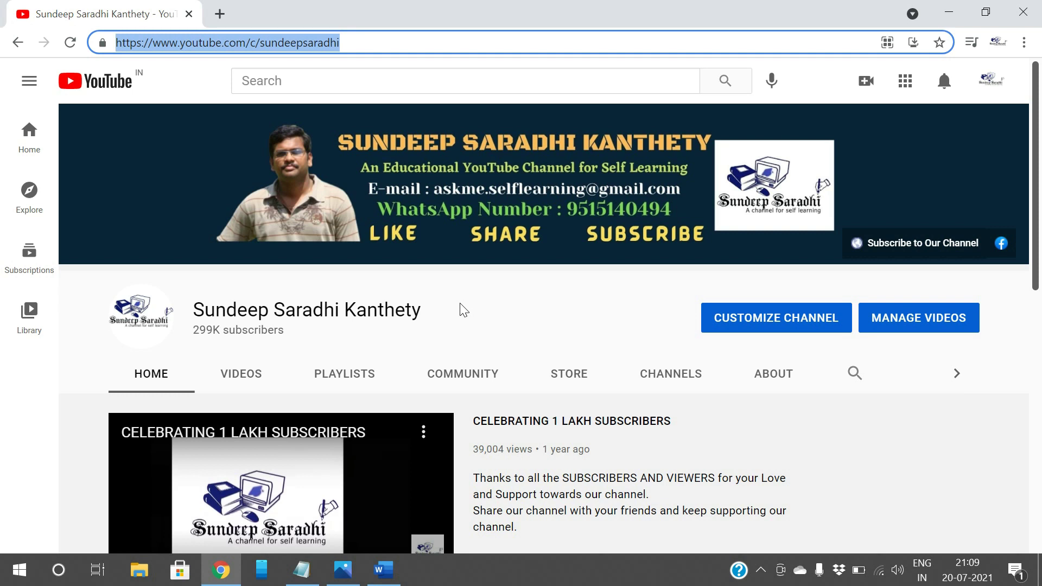
{"action": "left_click", "coordinate": [606, 317]}
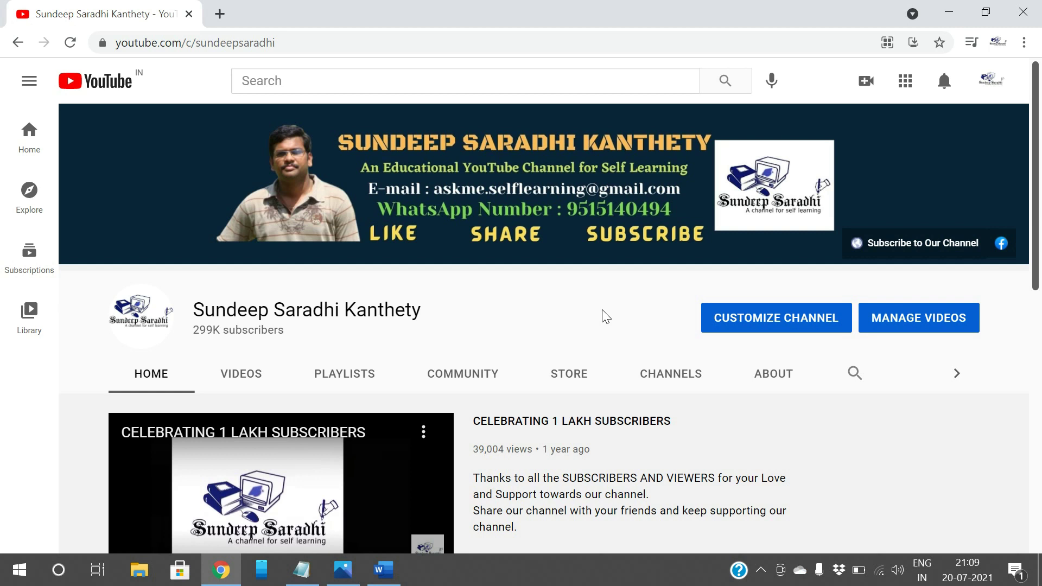
{"action": "key", "text": "ctrl+l"}
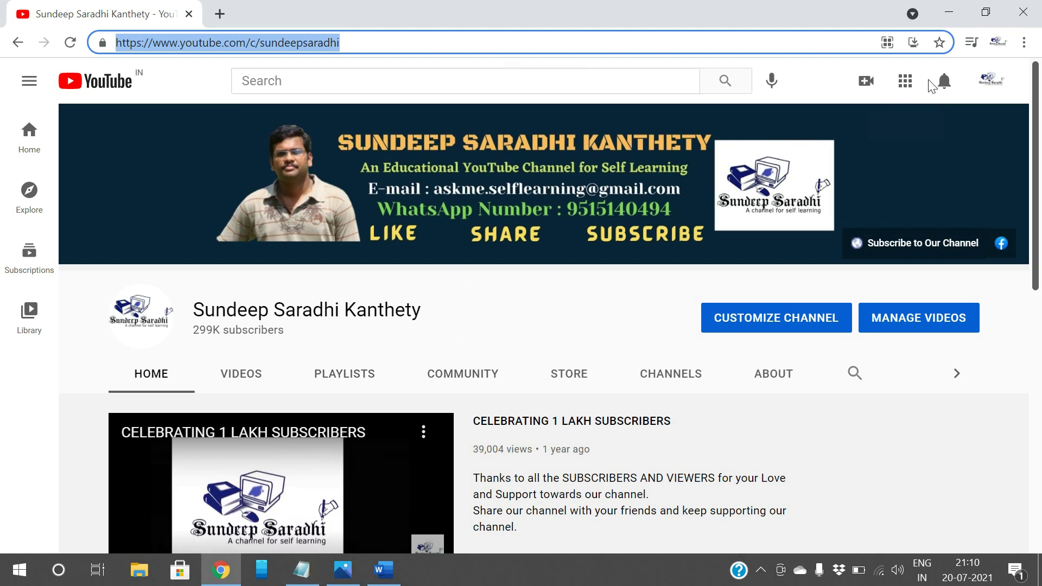
{"action": "left_click", "coordinate": [1022, 13]}
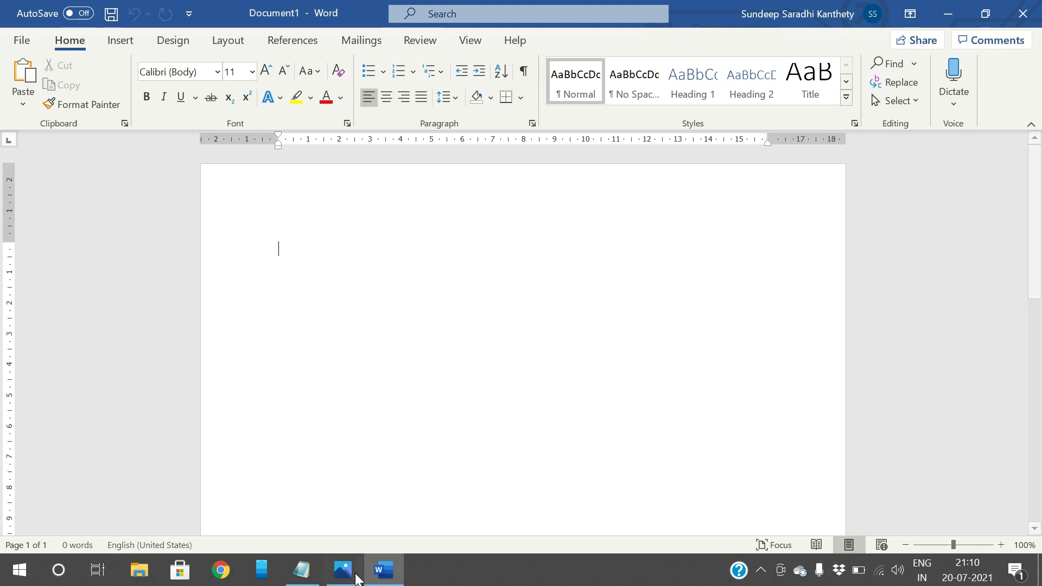
- Return to Notepad and add the line "F7 - SPELL CHECK AND GRAMMAR CHECK" below the F6 entry
{"action": "left_click", "coordinate": [301, 570]}
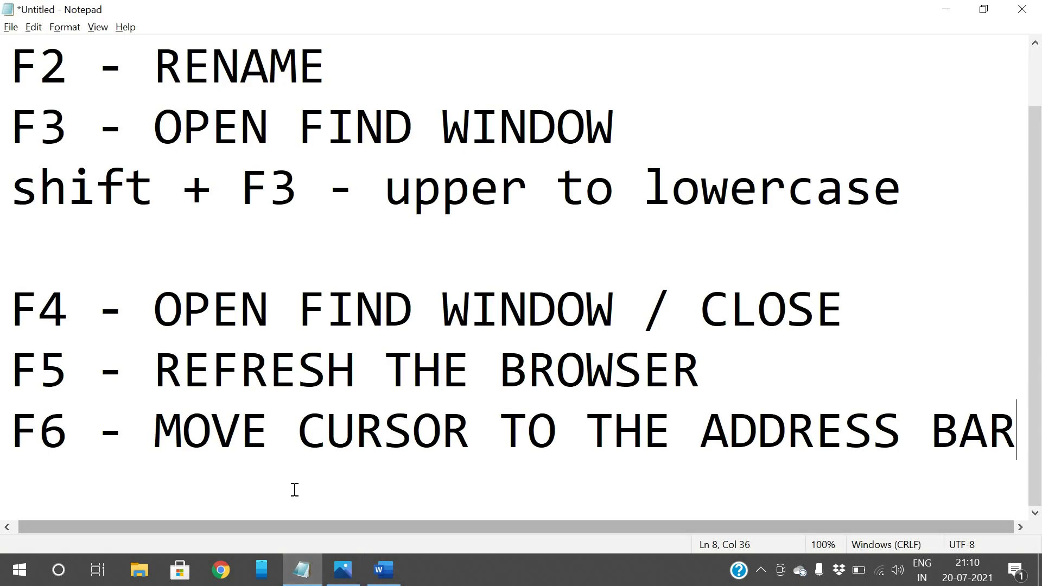
{"action": "key", "text": "Return"}
{"action": "type", "text": "f"}
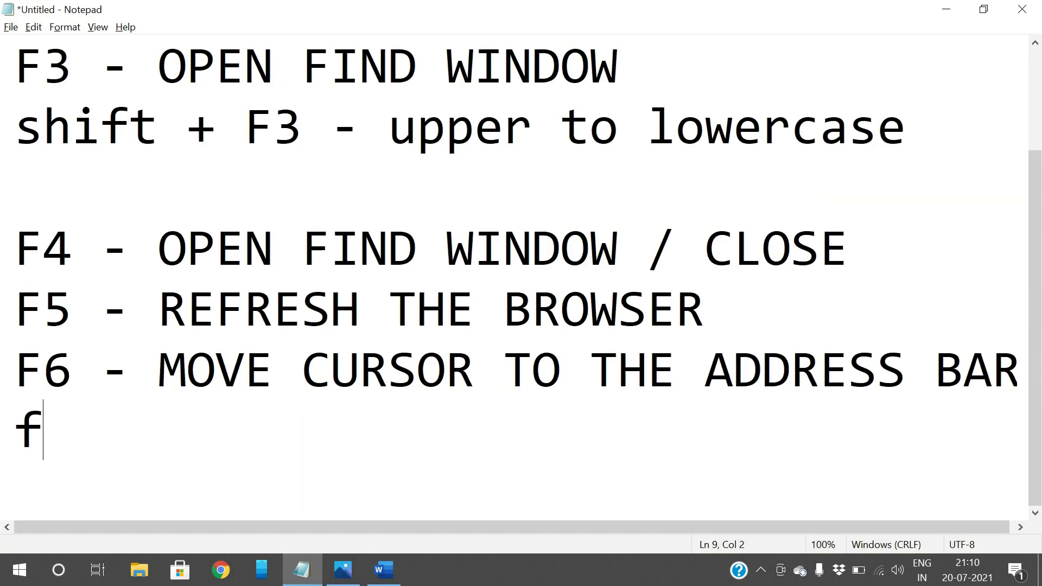
{"action": "key", "text": "BackSpace"}
{"action": "type", "text": "F7 - "}
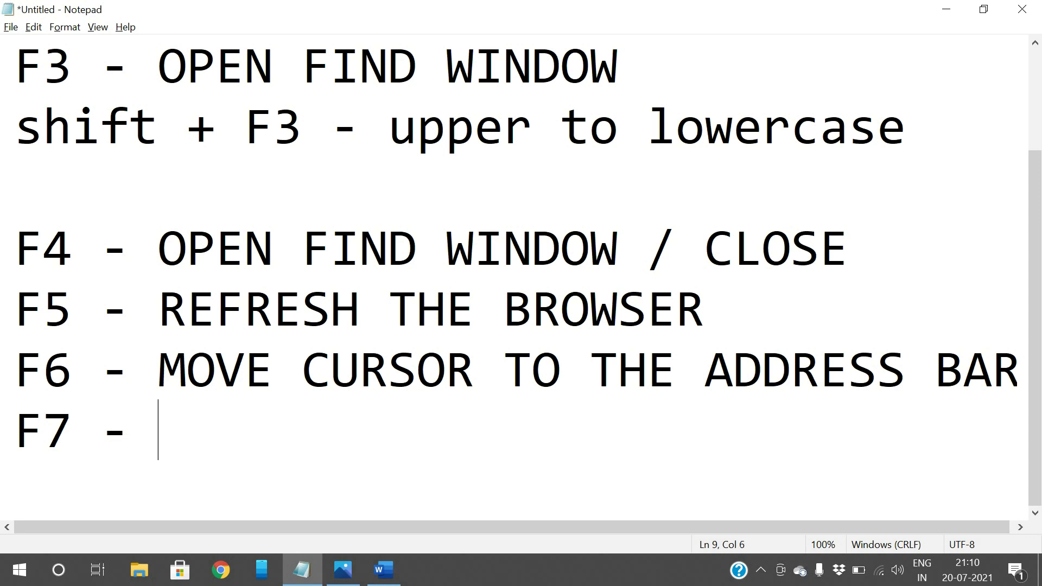
{"action": "type", "text": "SPELL CHE"}
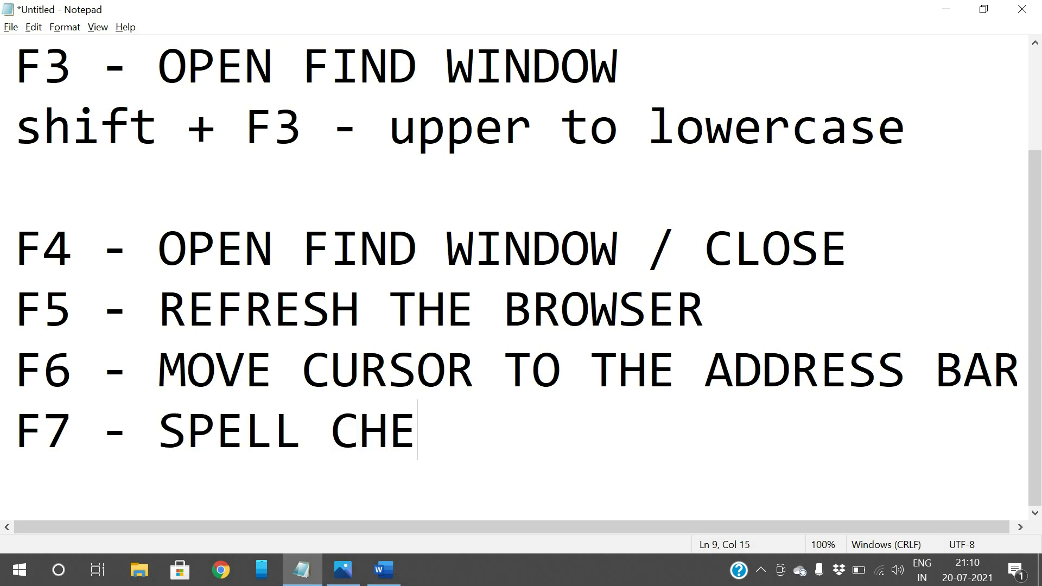
{"action": "type", "text": "CK AND GRAMMER"}
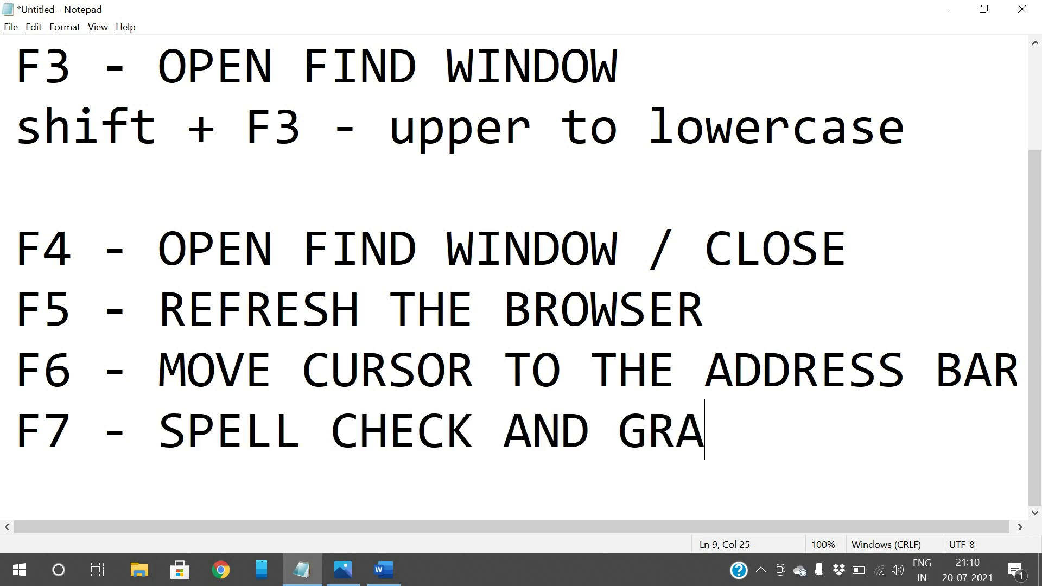
{"action": "key", "text": "BackSpace"}
{"action": "key", "text": "BackSpace"}
{"action": "type", "text": "AR CHECK"}
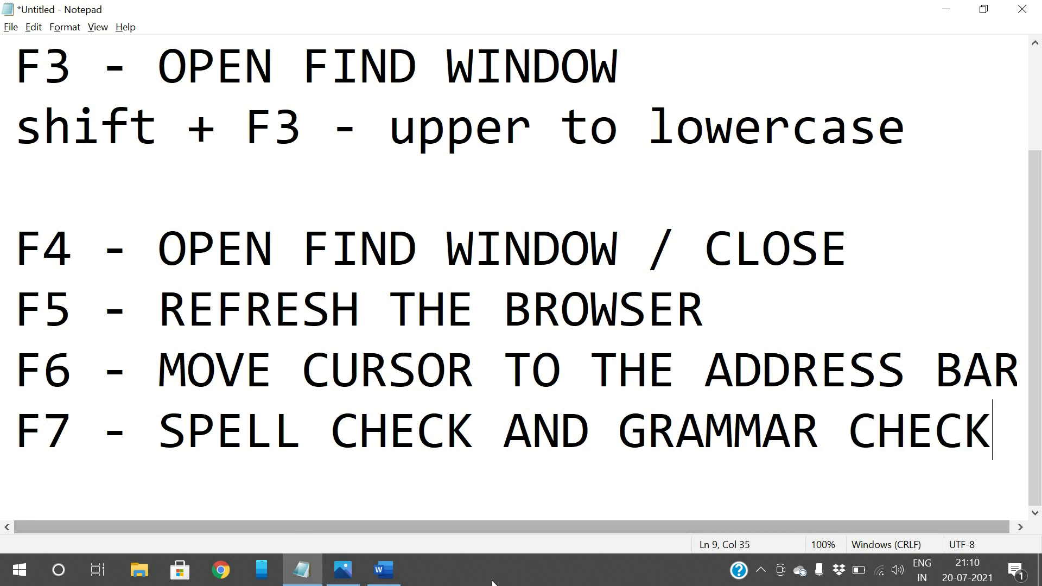
- Switch to Word and write "Hello Welcome to Python Programming by" followed by the presenter's name in the blank document
{"action": "left_click", "coordinate": [383, 569]}
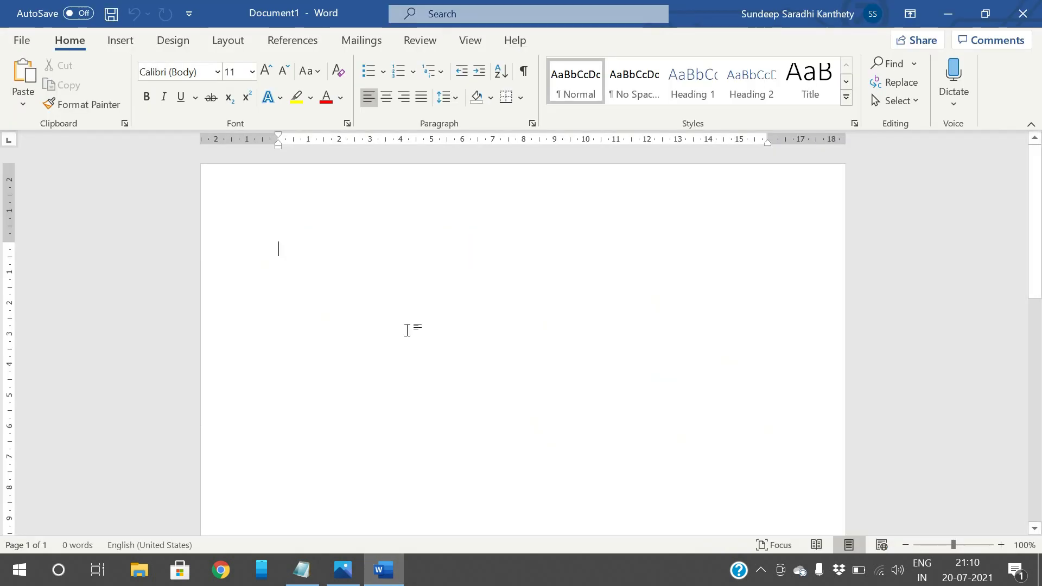
{"action": "type", "text": "h"}
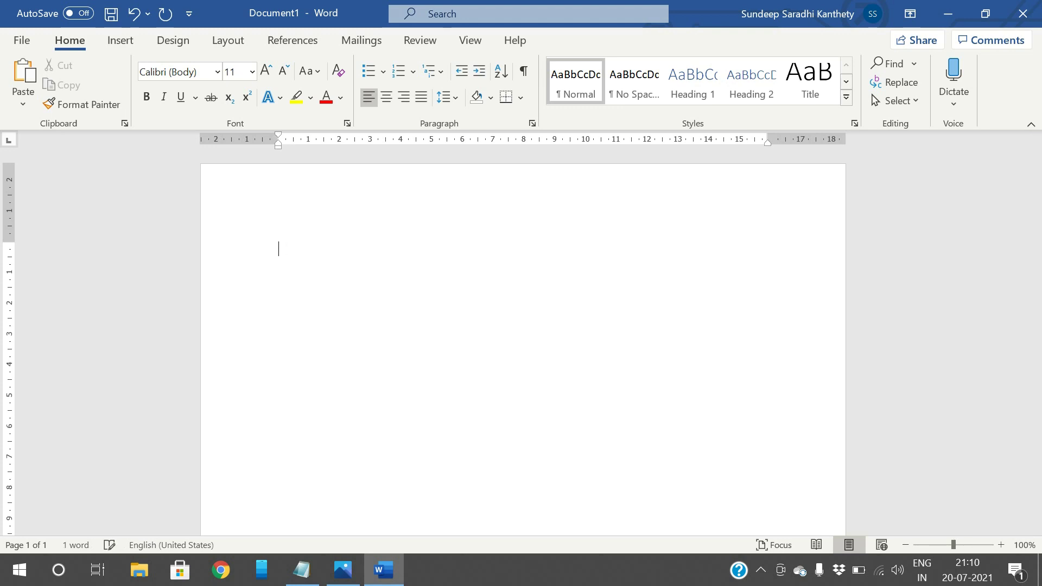
{"action": "type", "text": "Hello Welcome to Py"}
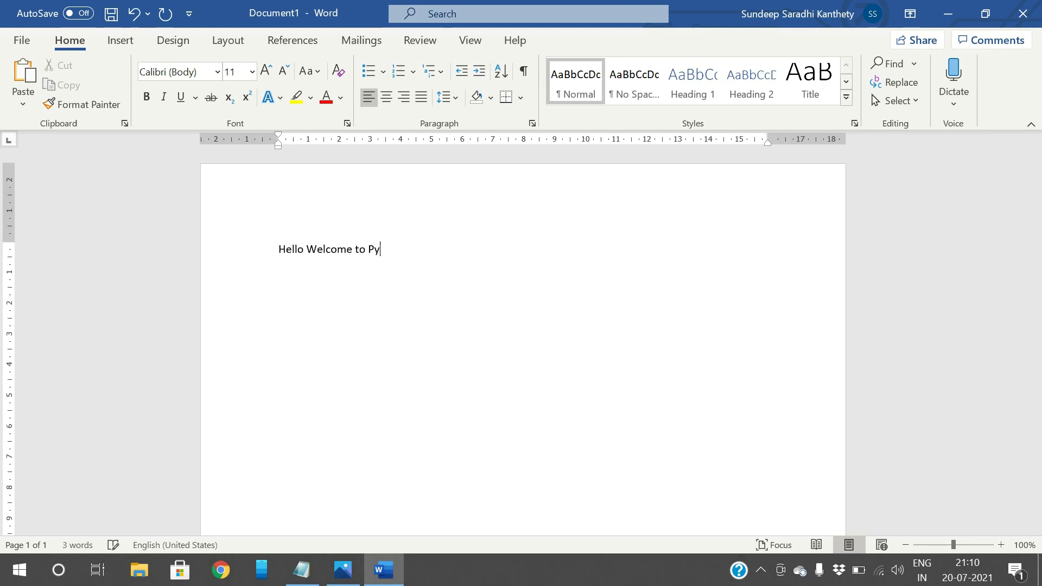
{"action": "type", "text": "thon Pro"}
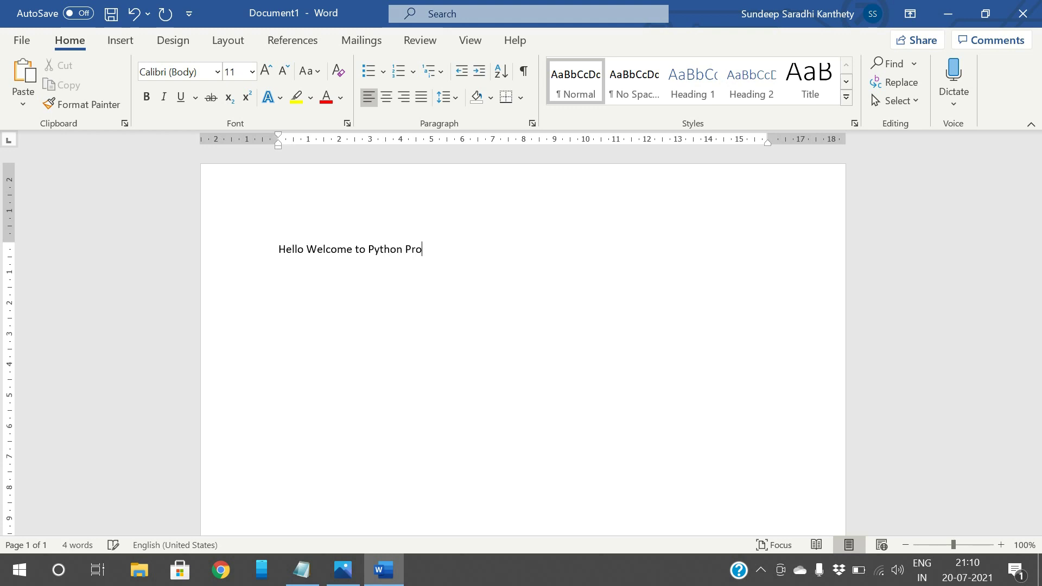
{"action": "type", "text": "gramming by Sundeep Sa"}
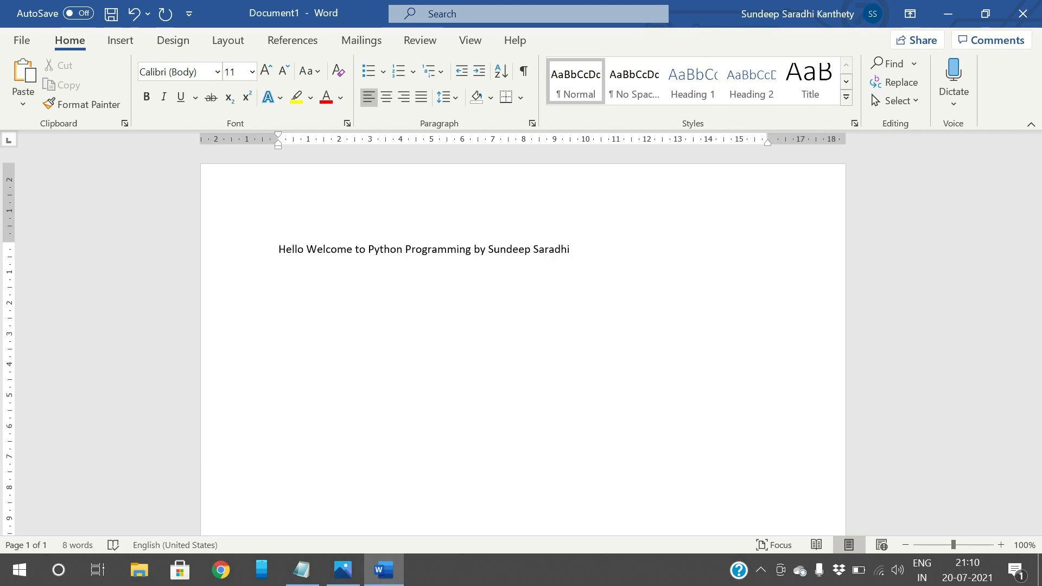
- Increase the font size of the whole welcome sentence to 14 and deselect it
{"action": "left_click", "coordinate": [545, 250]}
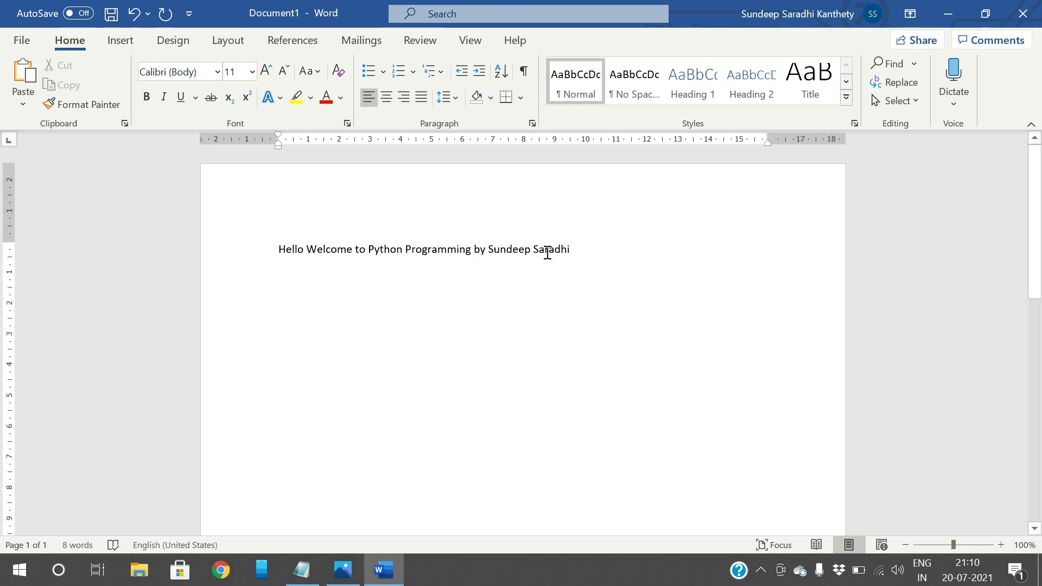
{"action": "left_click", "coordinate": [581, 249]}
{"action": "left_click_drag", "start_coordinate": [581, 250], "coordinate": [220, 293]}
{"action": "double_click", "coordinate": [266, 71]}
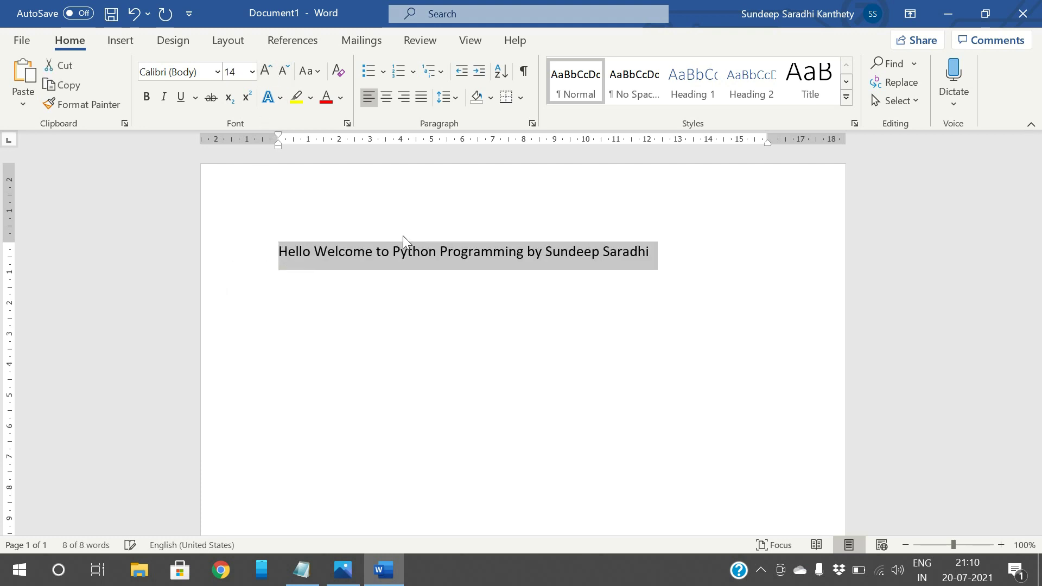
{"action": "left_click", "coordinate": [403, 236]}
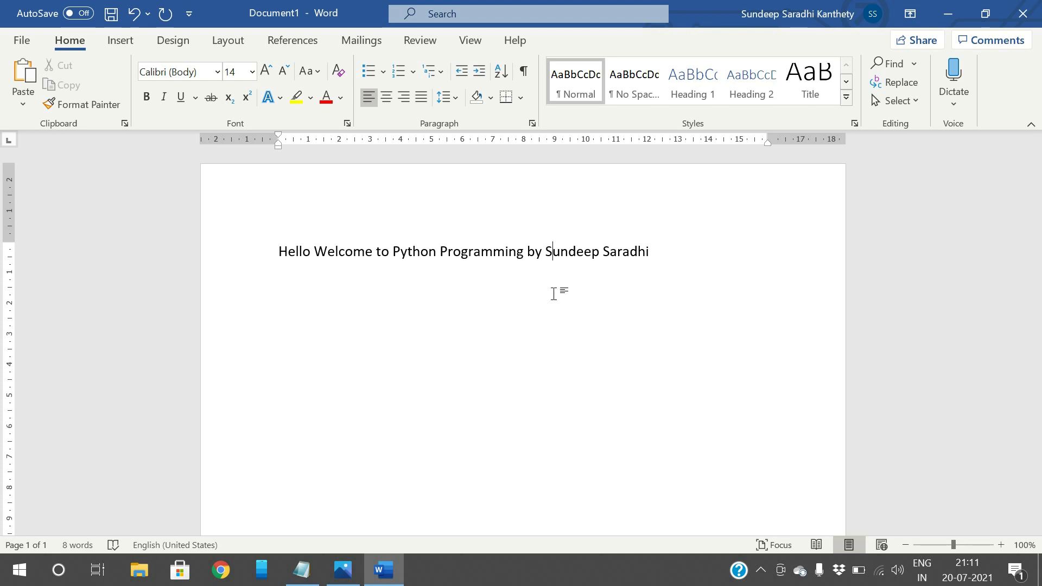
- Run Word's spelling and grammar check on the sentence, dismiss the completion message and close the Editor
{"action": "key", "text": "F7"}
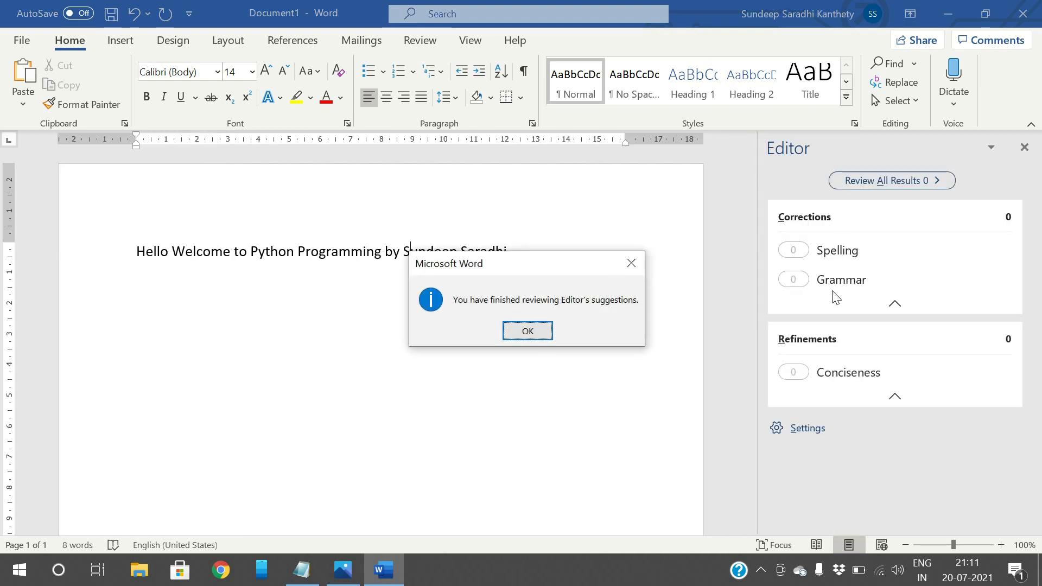
{"action": "left_click", "coordinate": [526, 332]}
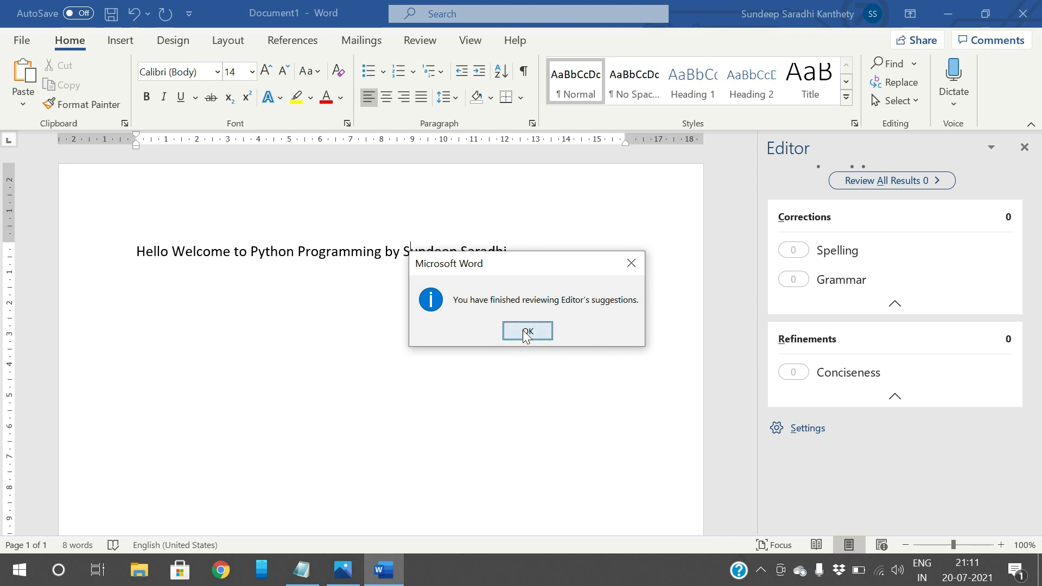
{"action": "left_click", "coordinate": [1025, 147]}
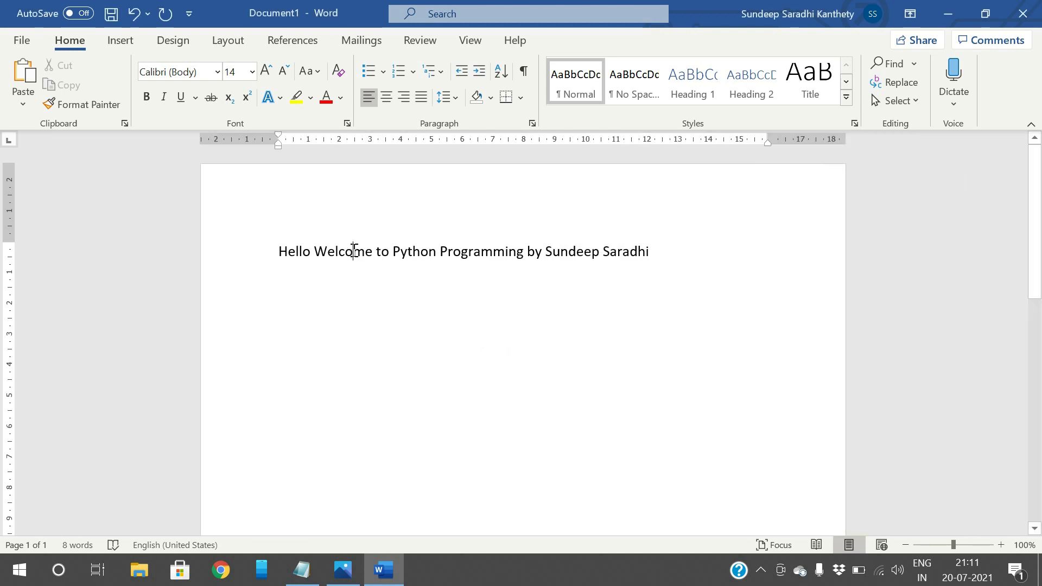
- Misspell "Welcome" as "Welcme" in the sentence and run the spelling check to list suggestions for the word
{"action": "left_click", "coordinate": [353, 251]}
{"action": "key", "text": "BackSpace"}
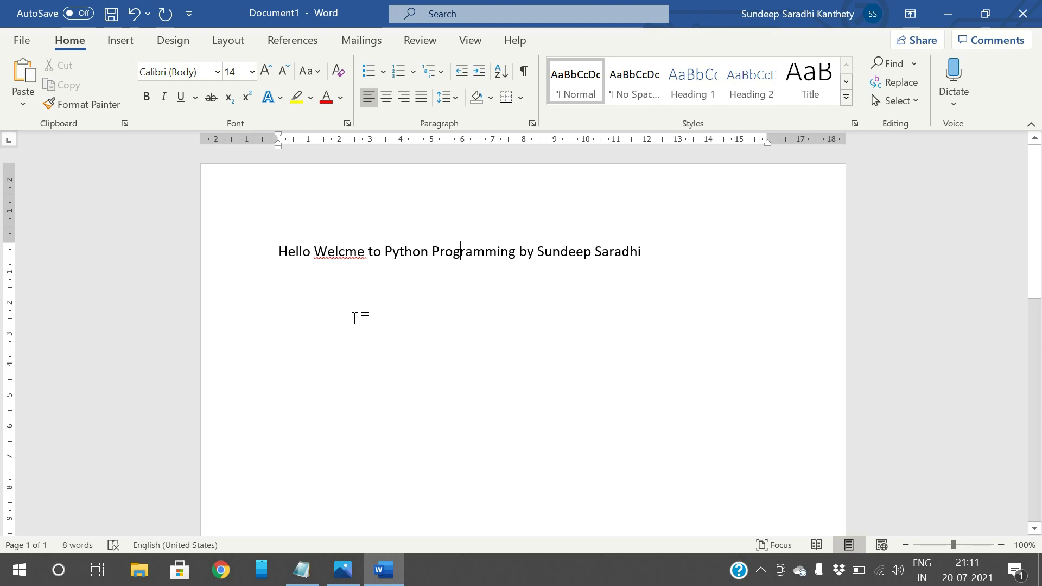
{"action": "key", "text": "F7"}
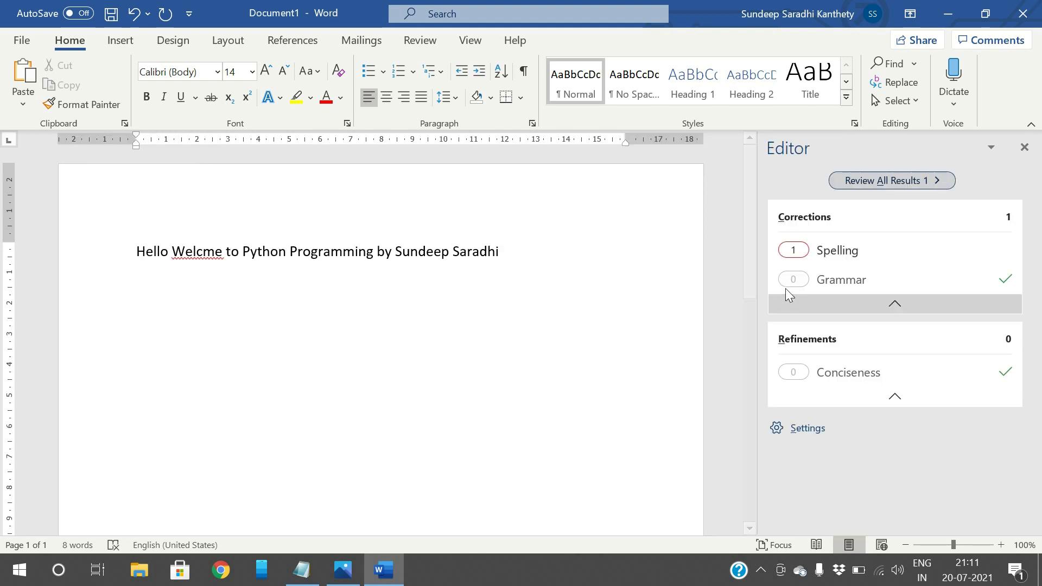
{"action": "left_click", "coordinate": [793, 251]}
{"action": "double_click", "coordinate": [788, 266]}
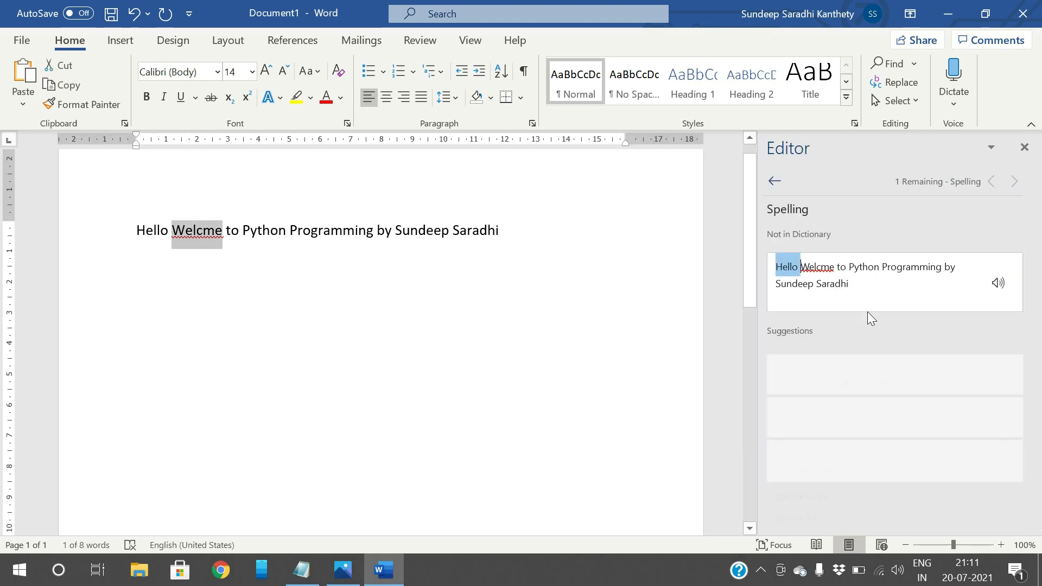
{"action": "left_click", "coordinate": [819, 269]}
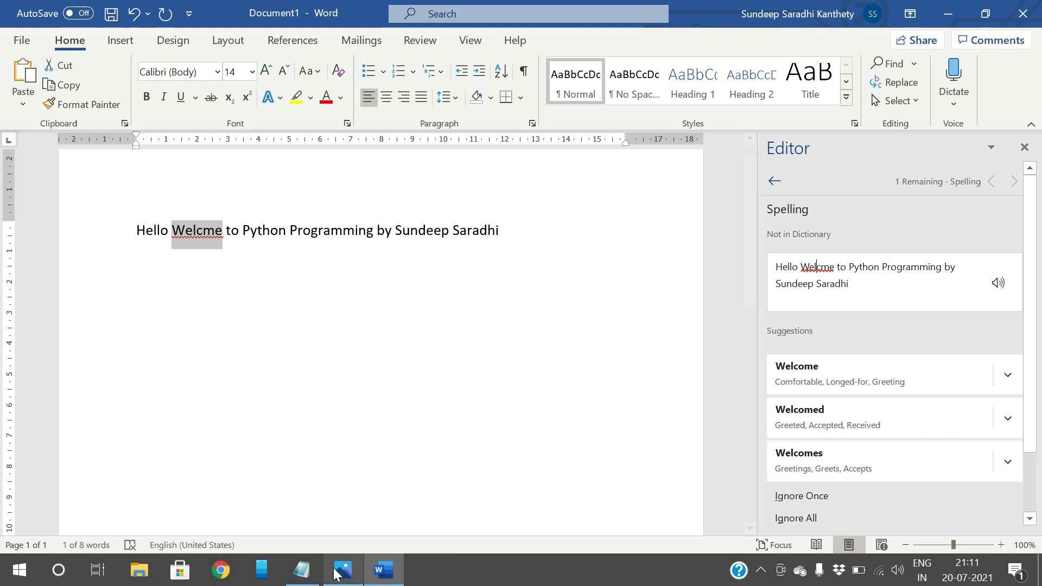
- Return to Notepad and add the line "F8 - access safe mode during booting process" below the F7 entry
{"action": "left_click", "coordinate": [312, 570]}
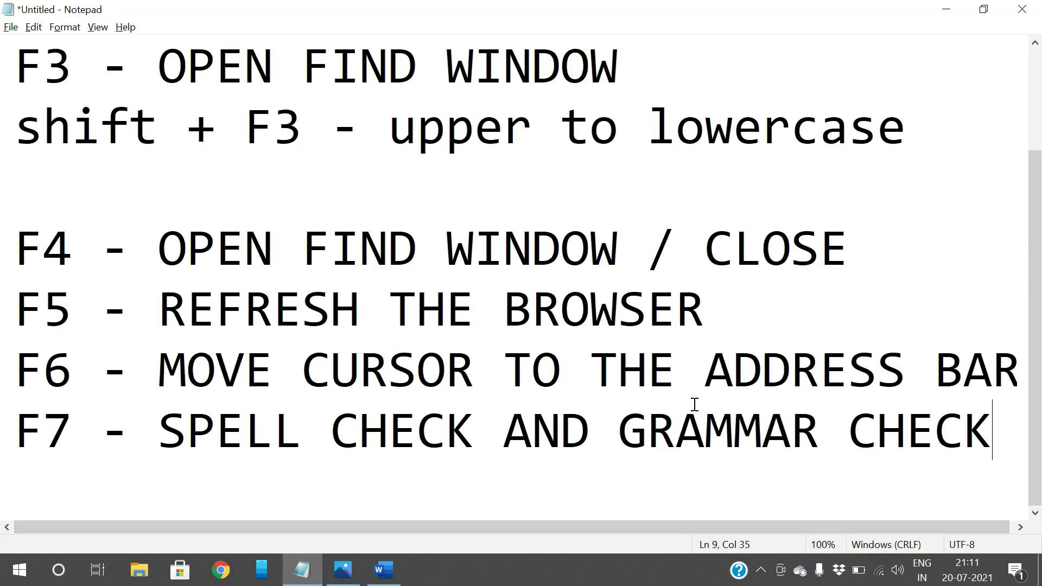
{"action": "key", "text": "Return"}
{"action": "type", "text": "F8 - "}
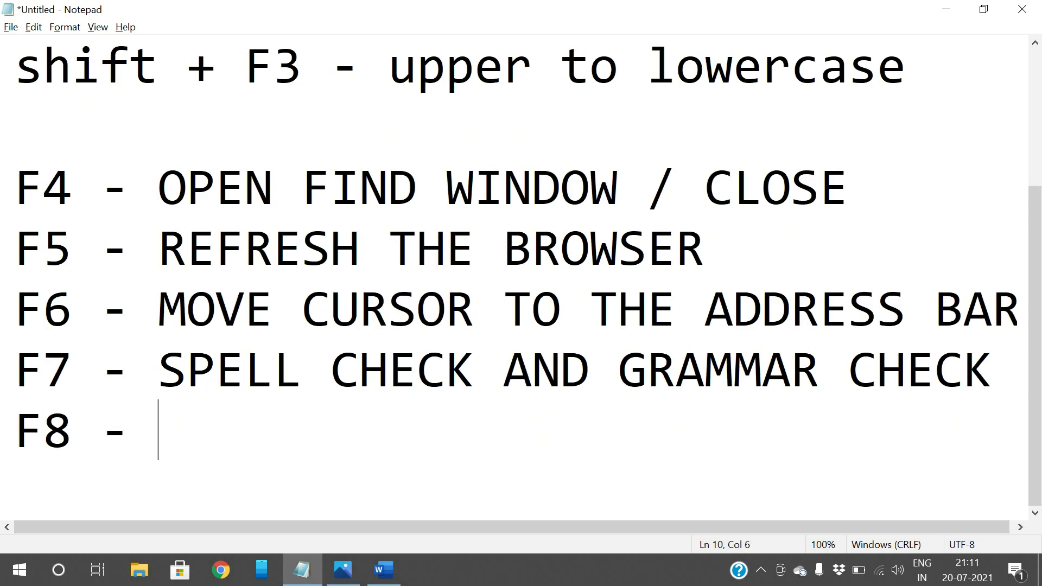
{"action": "type", "text": "access "}
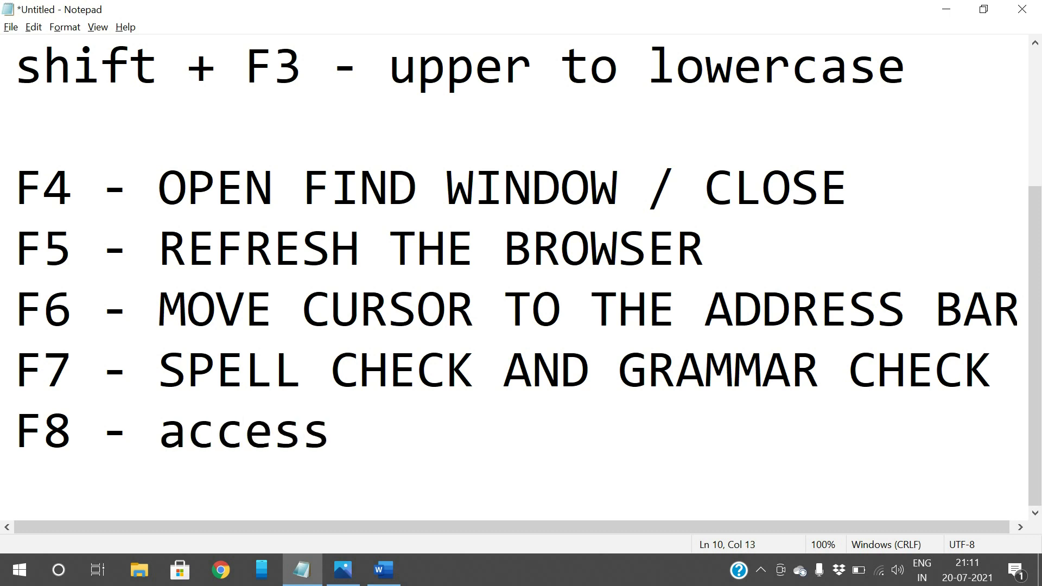
{"action": "type", "text": "safe "}
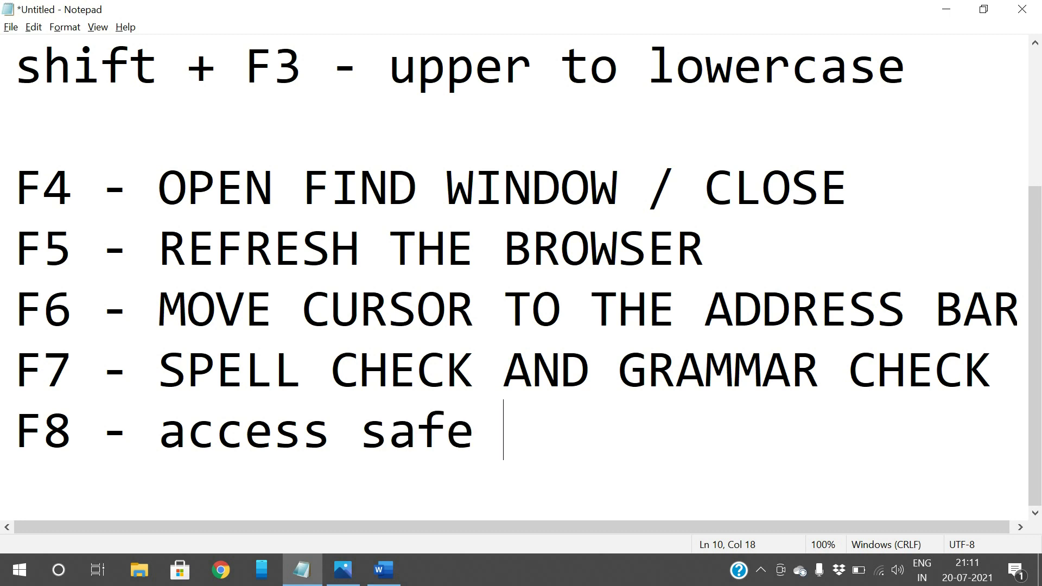
{"action": "type", "text": "mode"}
{"action": "type", "text": "dur"}
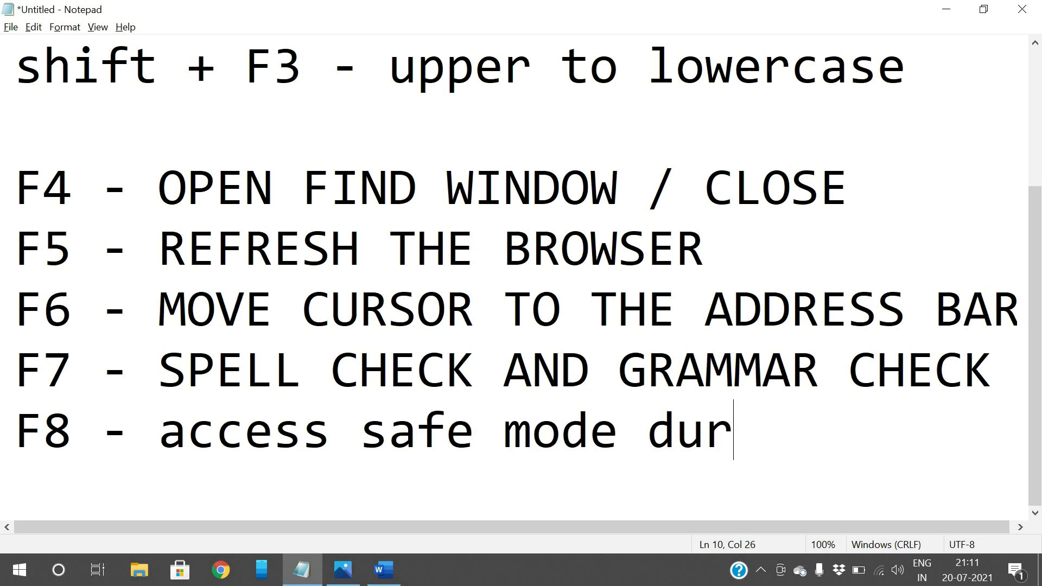
{"action": "type", "text": "ing booting process"}
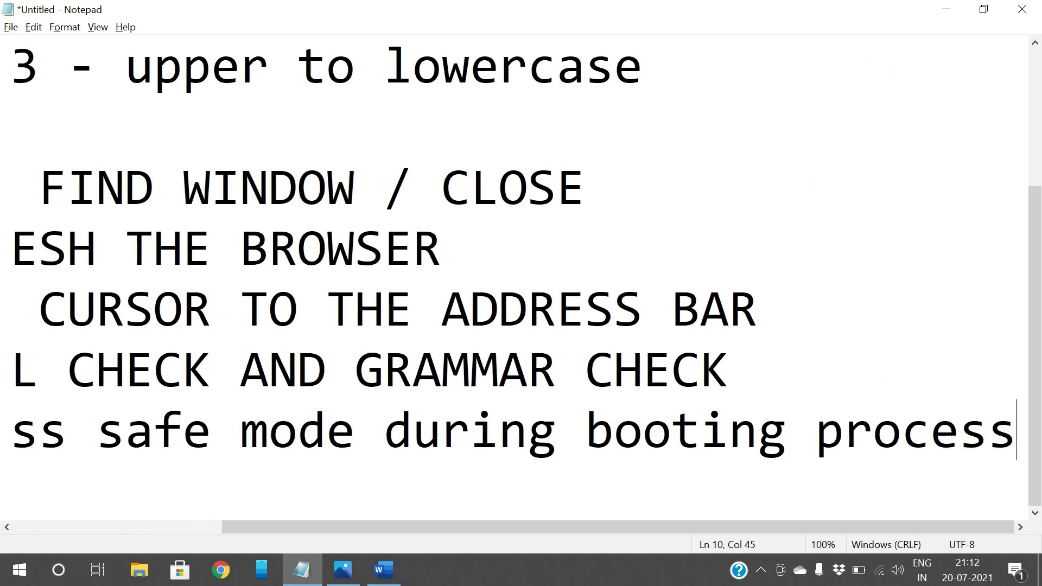
{"action": "key", "text": "Return"}
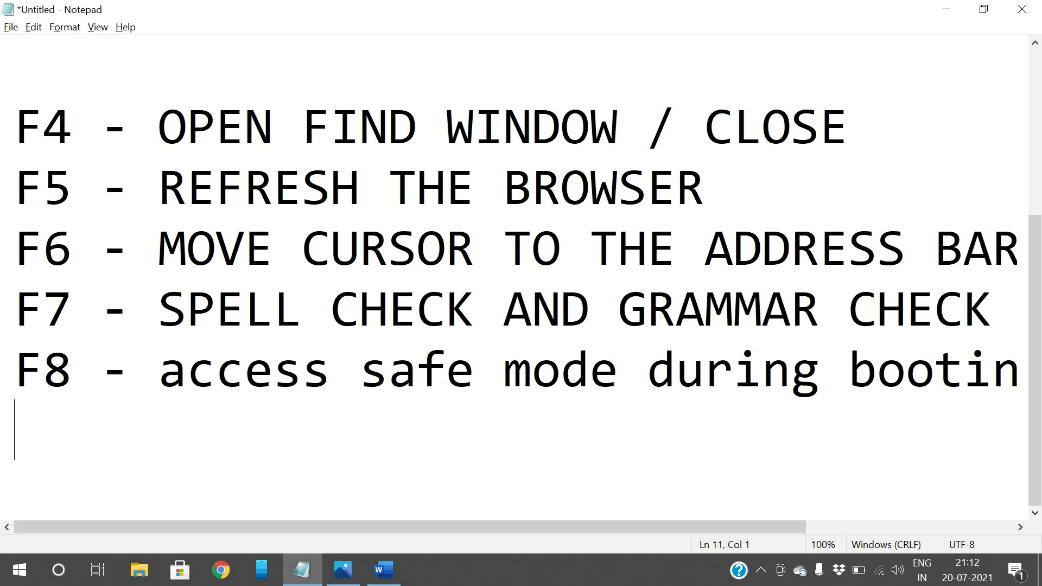
- Start the entries "F9 -" and "f10 -" on separate lines below the F8 entry, without descriptions
{"action": "type", "text": "F9 -"}
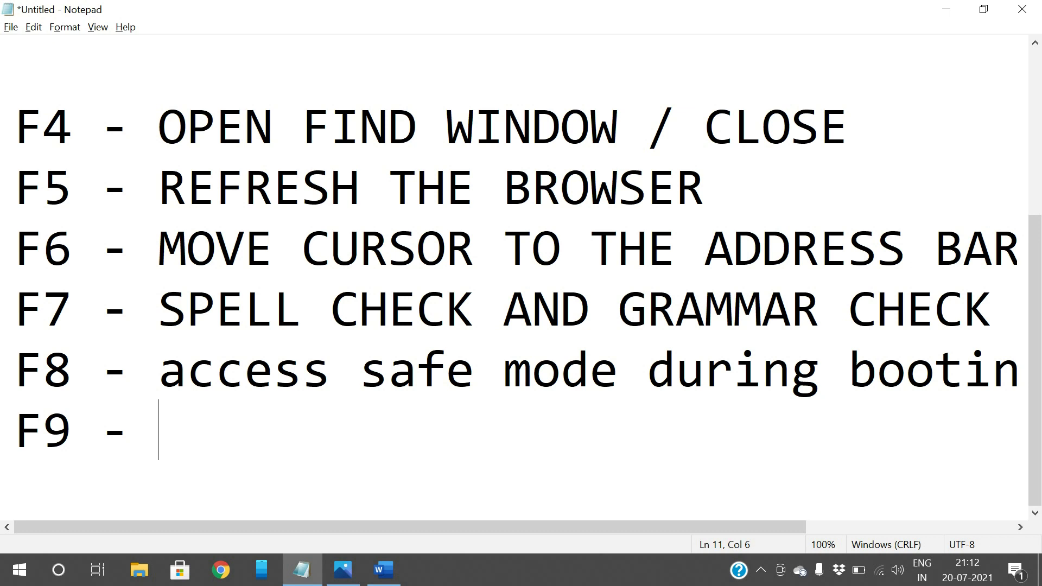
{"action": "key", "text": "Return"}
{"action": "type", "text": "f"}
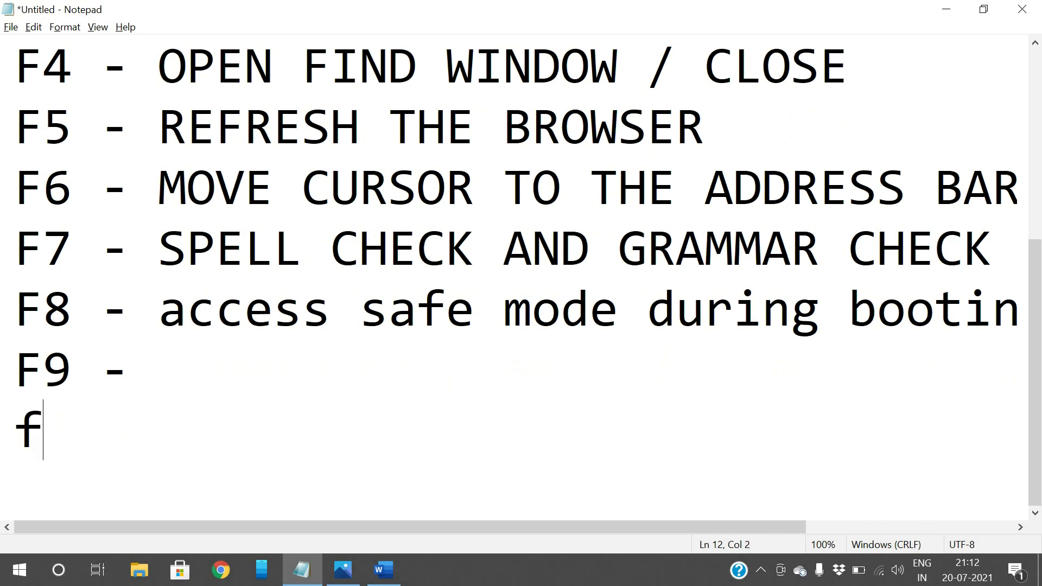
{"action": "type", "text": "10 -"}
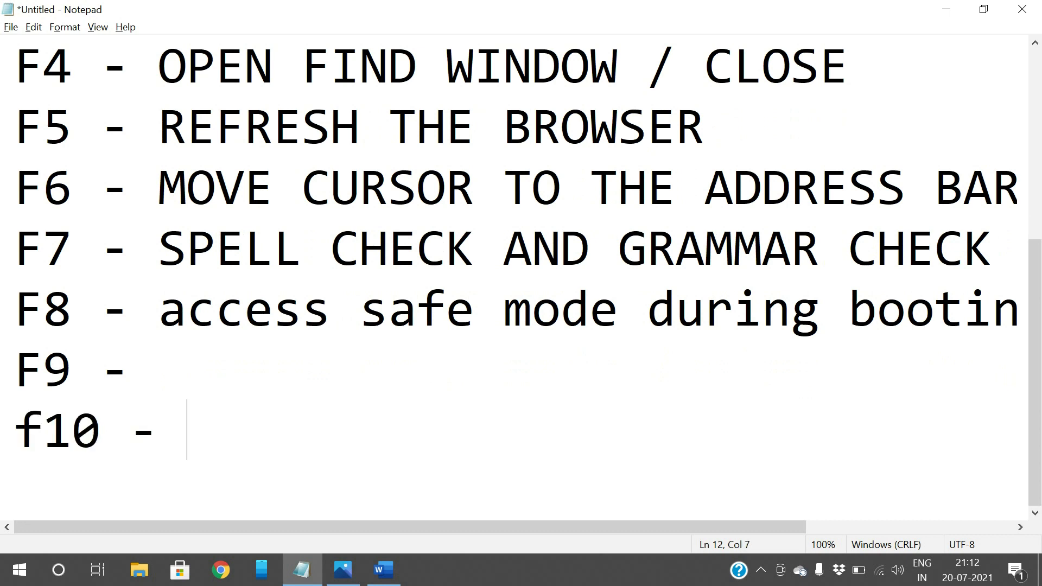
- Capitalise the f of the f10 entry and complete the line as "F10 - ACTIVATE MENU BAR"
{"action": "key", "text": "Left"}
{"action": "key", "text": "Left"}
{"action": "key", "text": "Left"}
{"action": "key", "text": "Left"}
{"action": "key", "text": "Left"}
{"action": "key", "text": "BackSpace"}
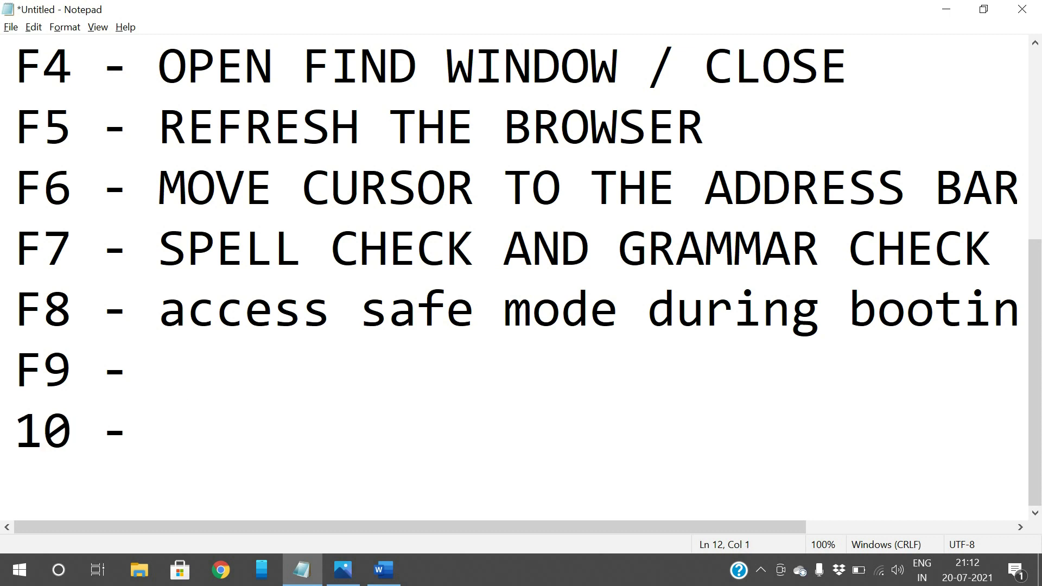
{"action": "type", "text": "f"}
{"action": "key", "text": "BackSpace"}
{"action": "type", "text": "F"}
{"action": "key", "text": "Right"}
{"action": "key", "text": "Right"}
{"action": "key", "text": "Right"}
{"action": "key", "text": "Right"}
{"action": "key", "text": "Right"}
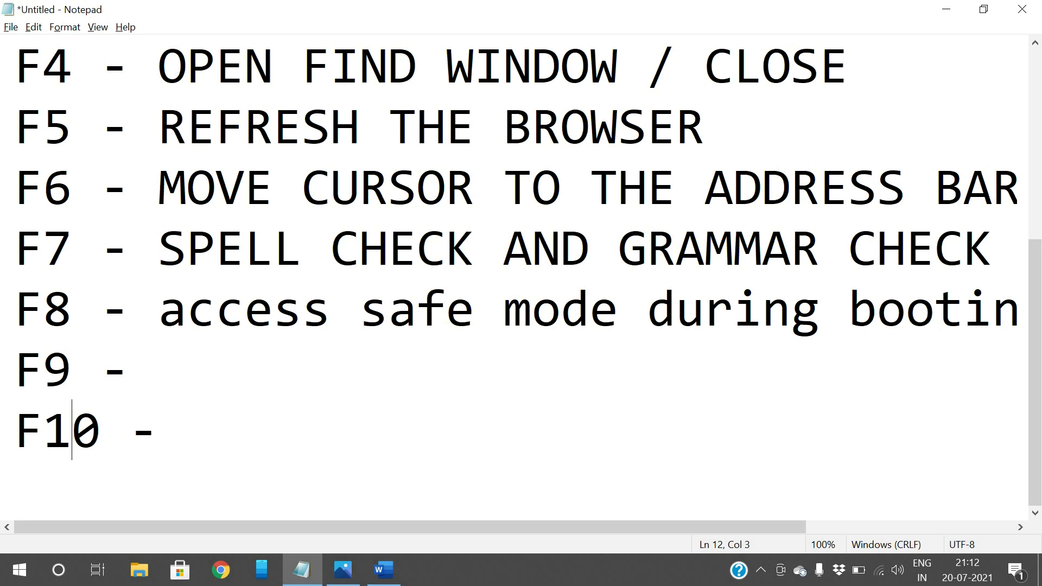
{"action": "type", "text": "ACT"}
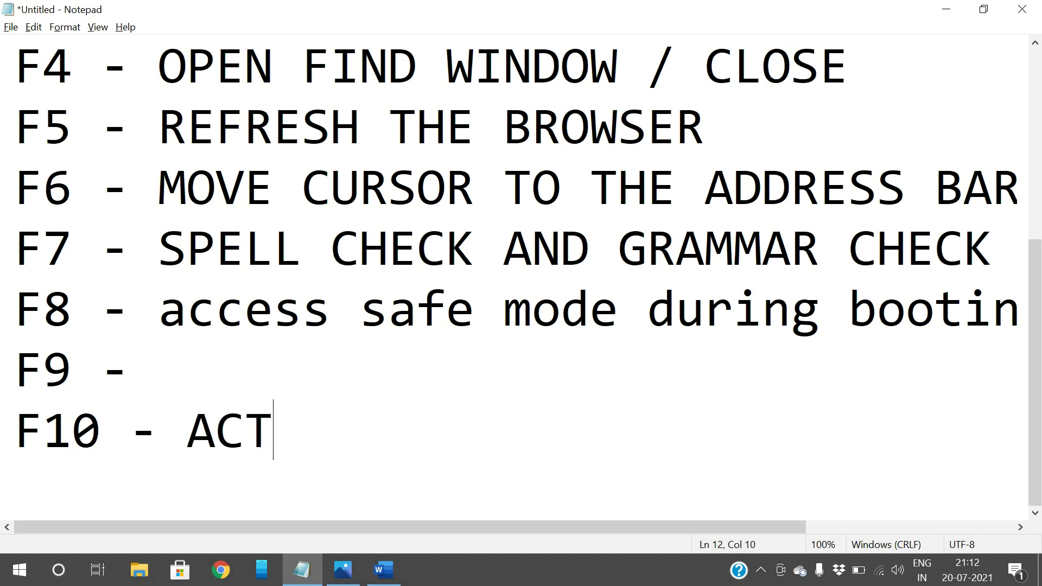
{"action": "type", "text": "IVATE MENU BAR"}
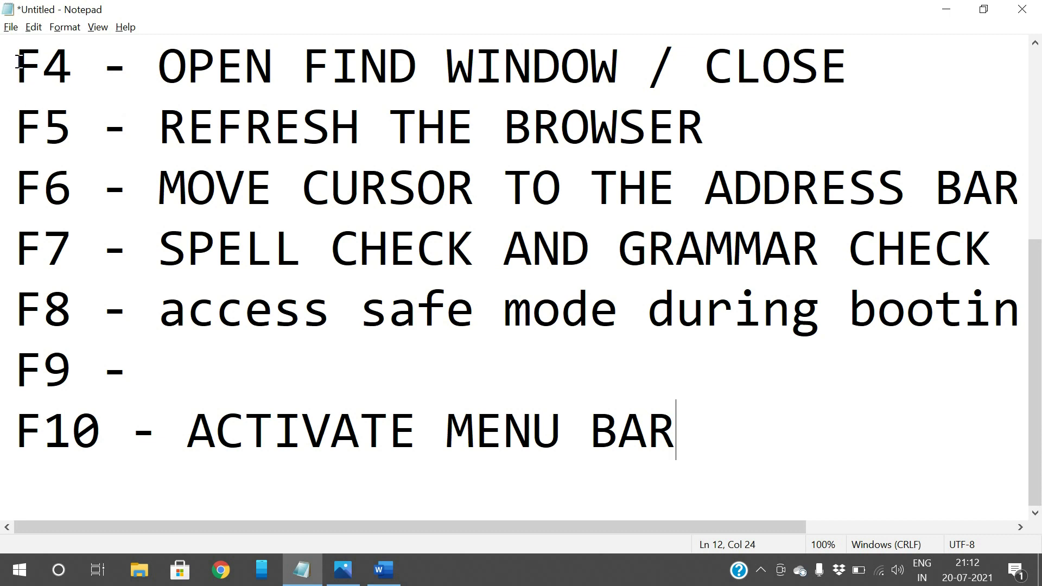
- Open and close Notepad's File and Edit menus to demonstrate access to the menu bar
{"action": "left_click", "coordinate": [10, 27]}
{"action": "key", "text": "Escape"}
{"action": "key", "text": "alt+e"}
{"action": "left_click", "coordinate": [22, 80]}
{"action": "key", "text": "alt+f"}
{"action": "left_click", "coordinate": [216, 135]}
- Switch to Word and open the File page through the ribbon's access keys, returning to the document
{"action": "left_click", "coordinate": [384, 570]}
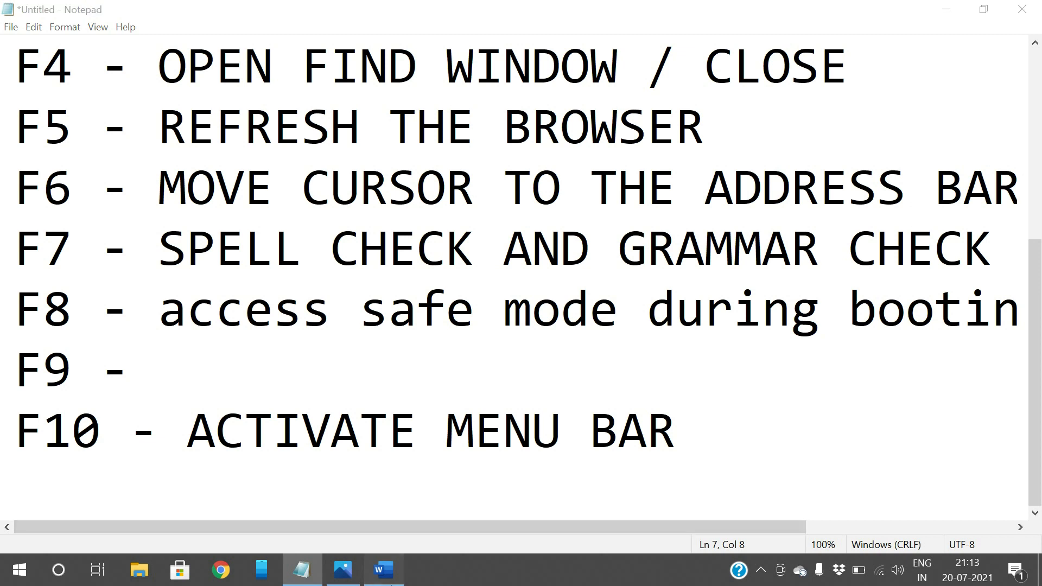
{"action": "left_click", "coordinate": [351, 284]}
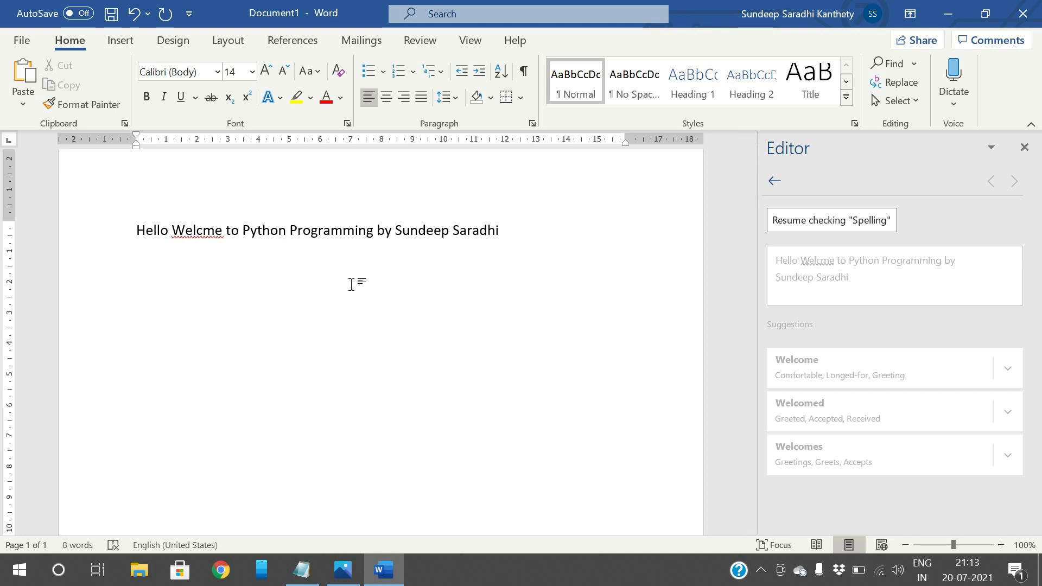
{"action": "key", "text": "ctrl+Left"}
{"action": "key", "text": "ctrl+shift+Right"}
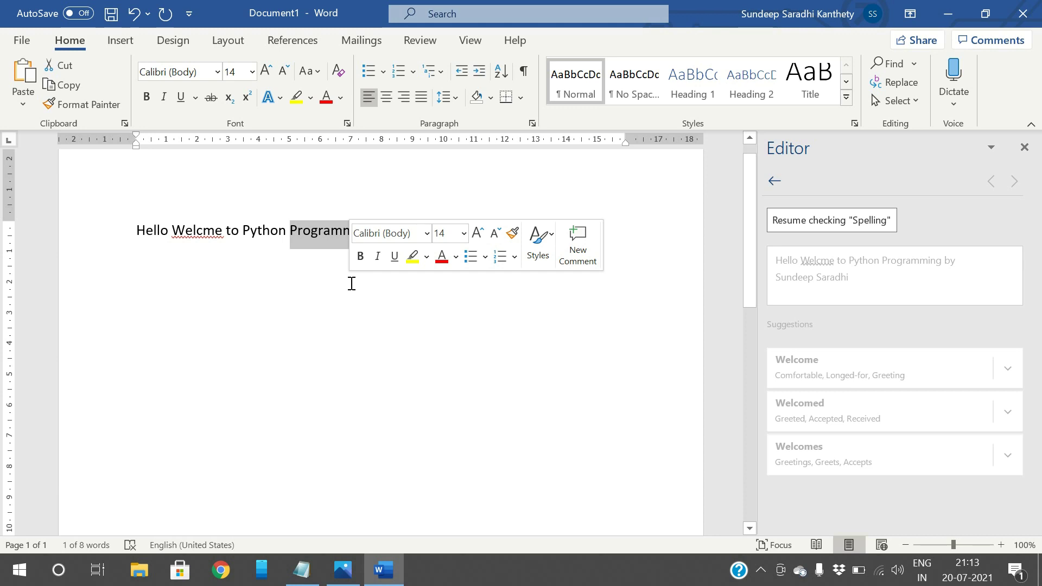
{"action": "key", "text": "alt"}
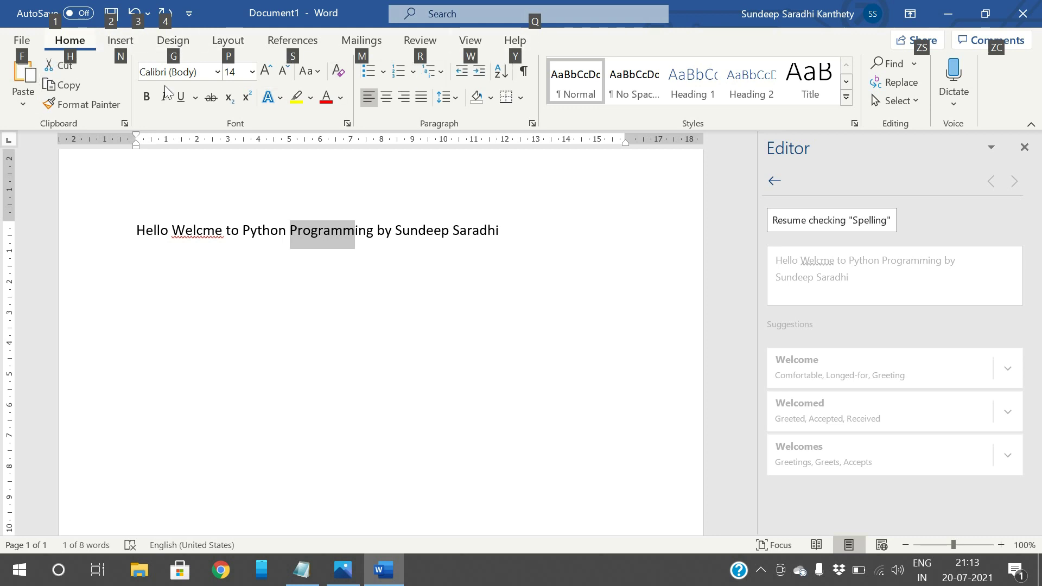
{"action": "key", "text": "f"}
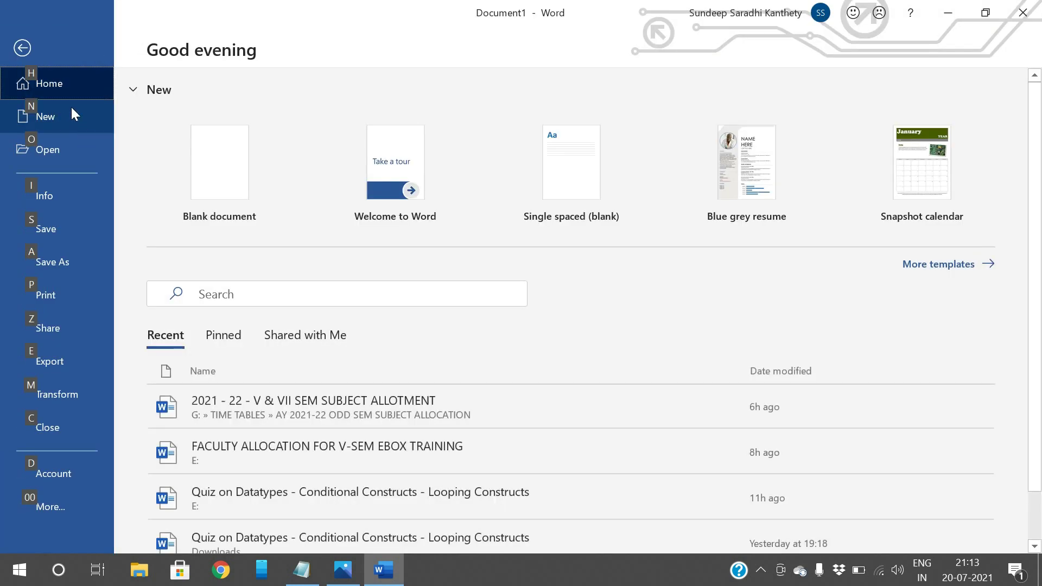
{"action": "left_click", "coordinate": [24, 52]}
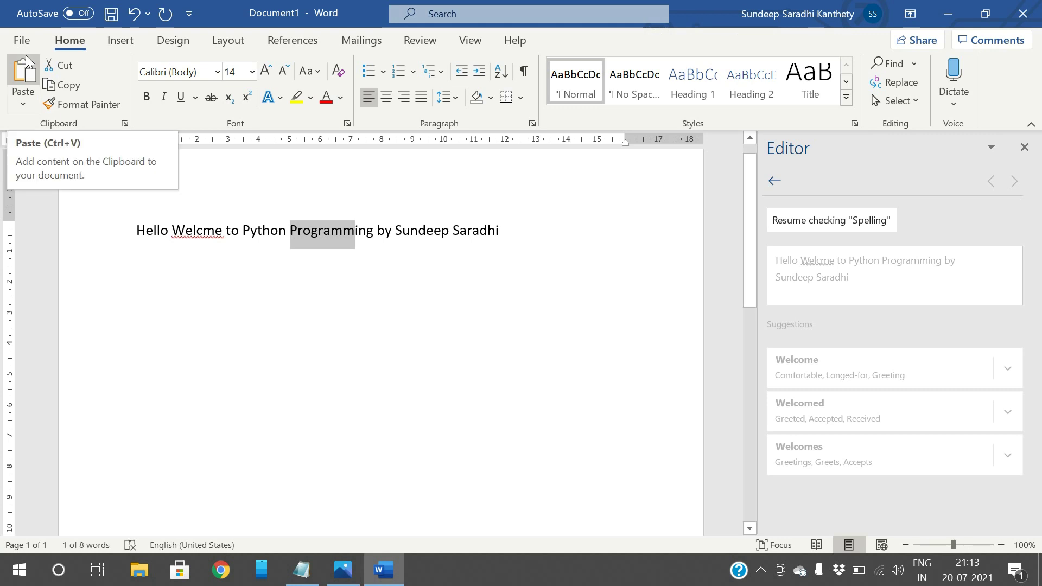
- Put the document into Read Mode through the View access keys and leave that mode again
{"action": "key", "text": "alt"}
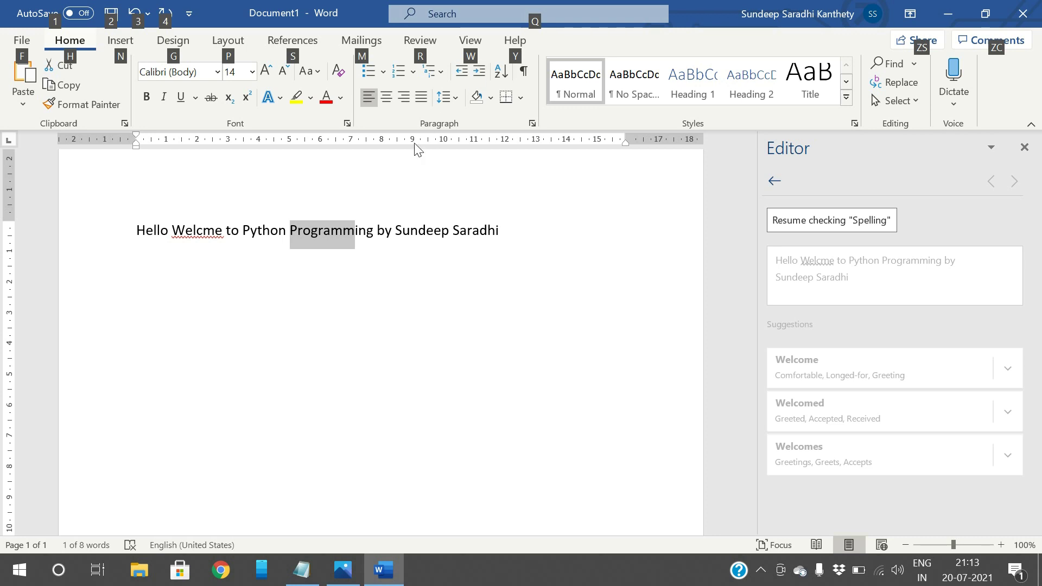
{"action": "key", "text": "w"}
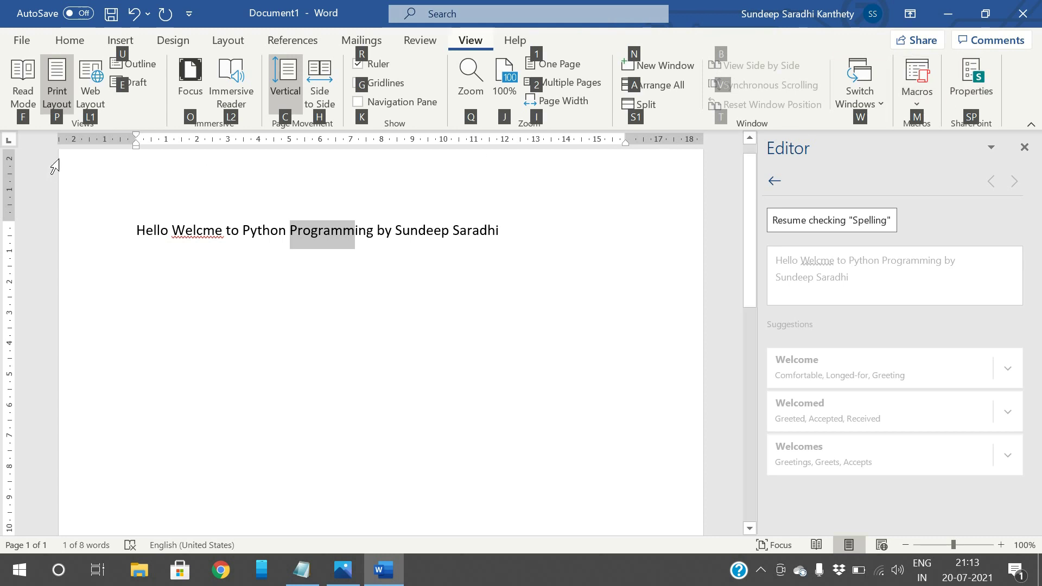
{"action": "key", "text": "f"}
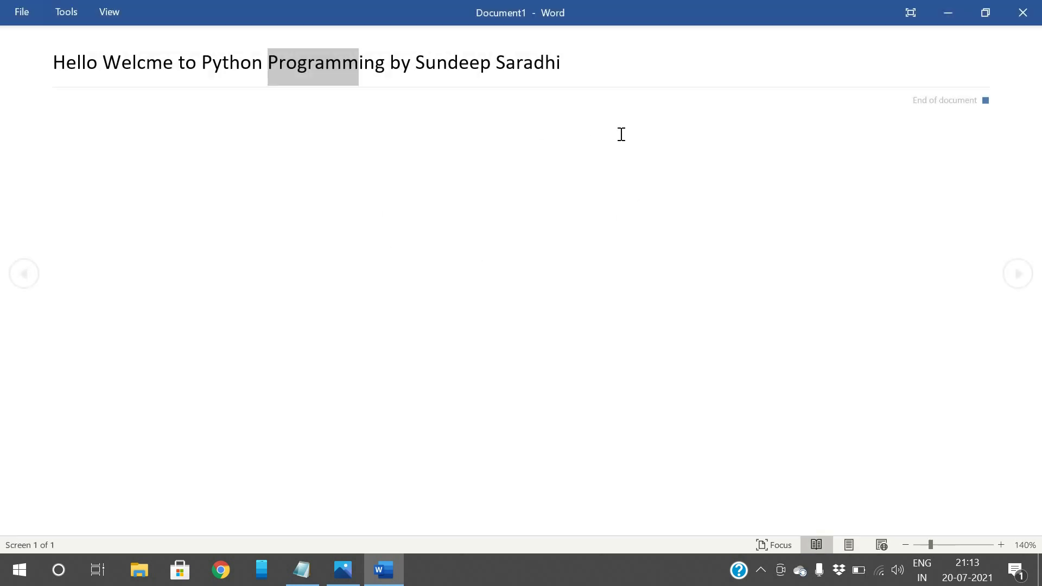
{"action": "left_click", "coordinate": [914, 17]}
{"action": "key", "text": "Escape"}
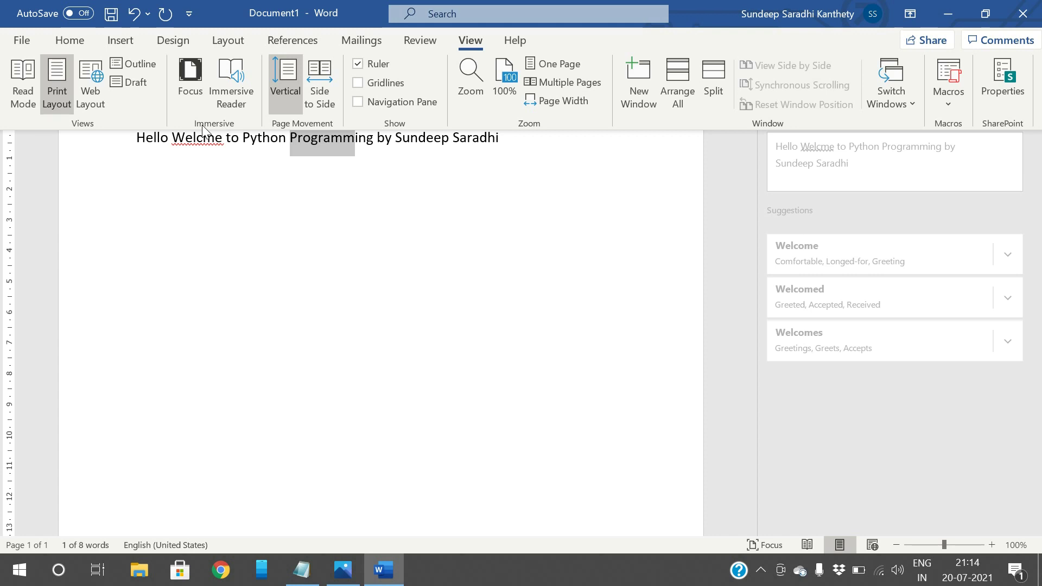
- Return to Notepad and activate its menu bar twice, going back to the empty F9 line each time
{"action": "left_click", "coordinate": [302, 570]}
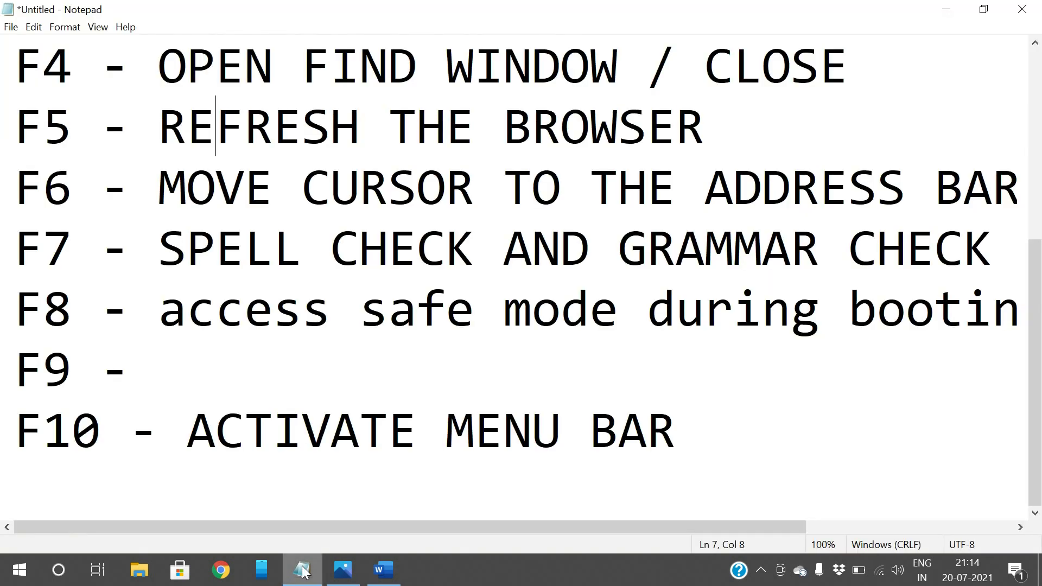
{"action": "key", "text": "F10"}
{"action": "left_click", "coordinate": [194, 342]}
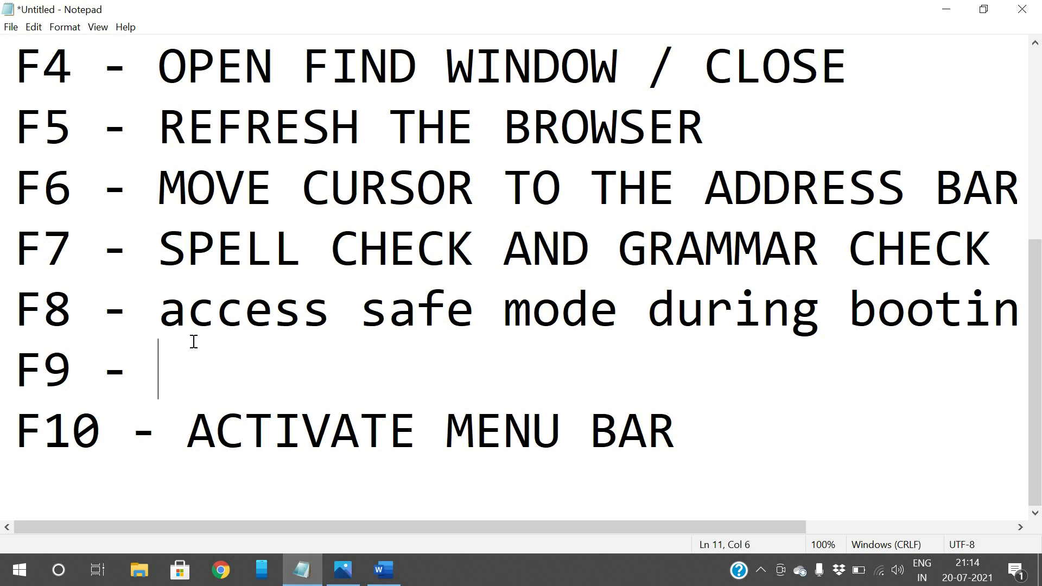
{"action": "key", "text": "F10"}
{"action": "left_click", "coordinate": [195, 343]}
- Add the line "F11 - FULL SCREEN MODE" below the F10 entry
{"action": "left_click", "coordinate": [752, 439]}
{"action": "key", "text": "Return"}
{"action": "type", "text": "F11 "}
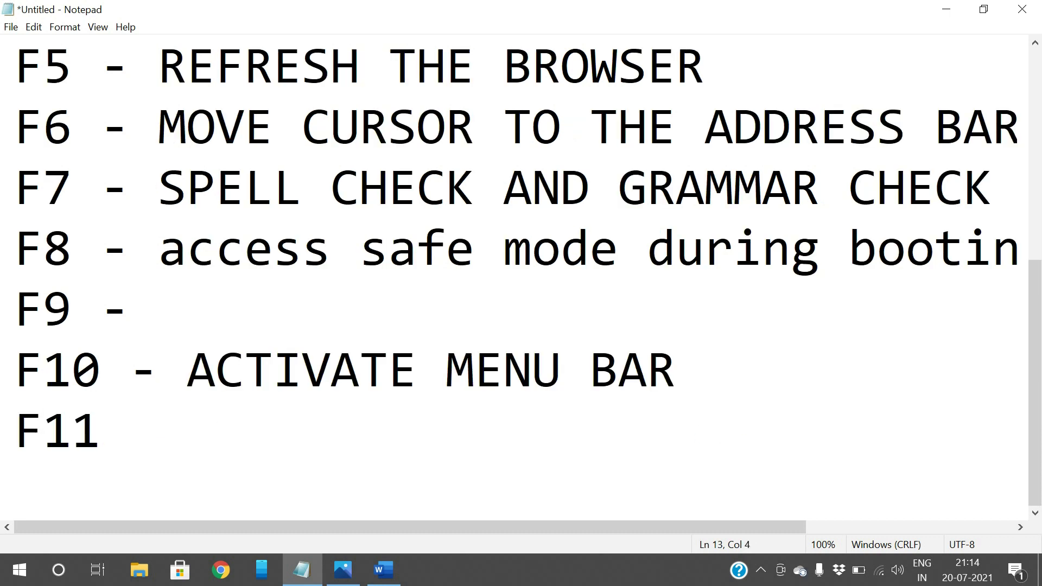
{"action": "type", "text": "- FULL S"}
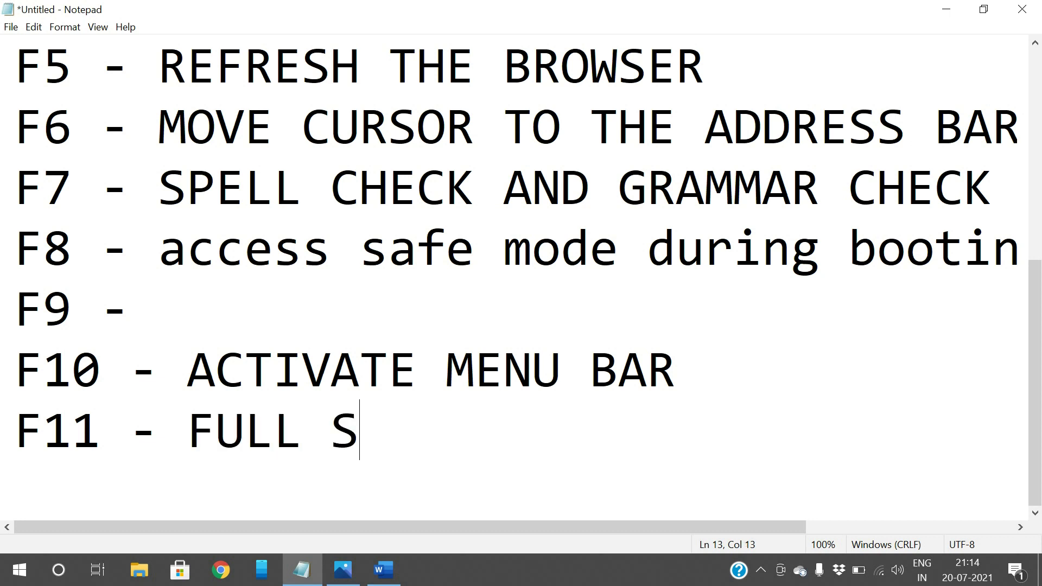
{"action": "type", "text": "CREEN MODE"}
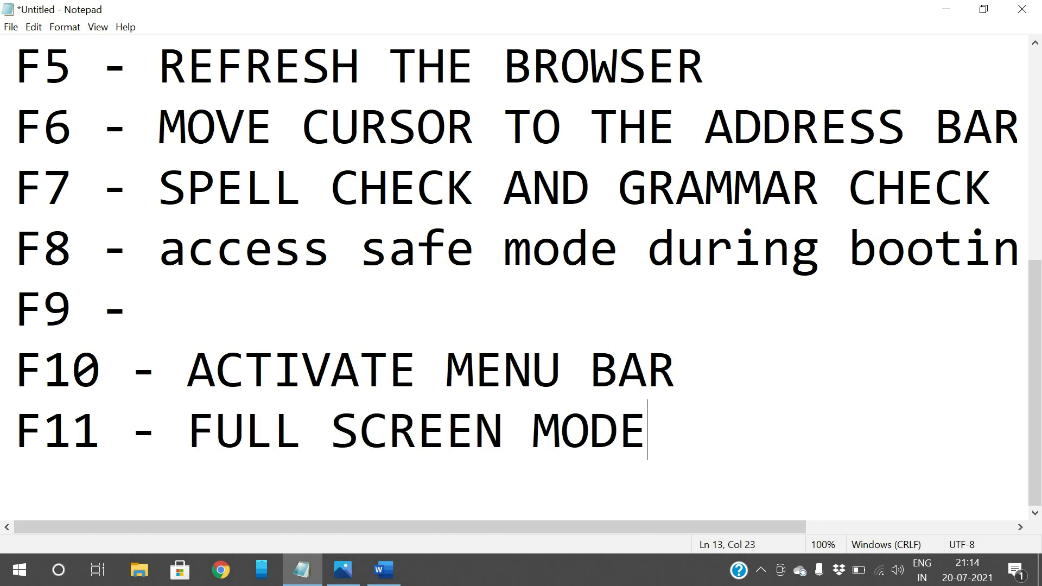
- Open Chrome and show its new tab page in full screen mode
{"action": "left_click", "coordinate": [221, 571]}
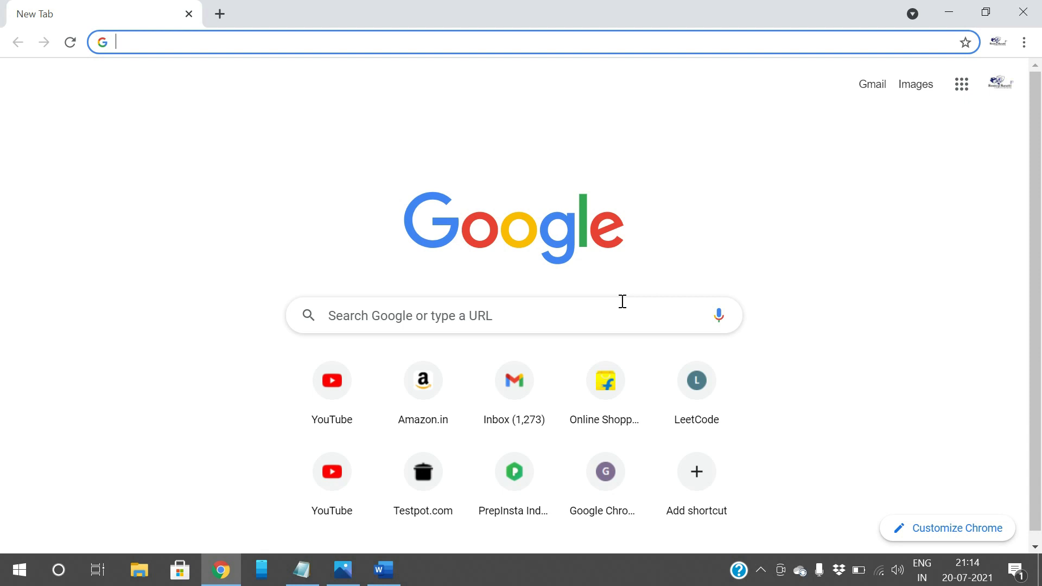
{"action": "key", "text": "F11"}
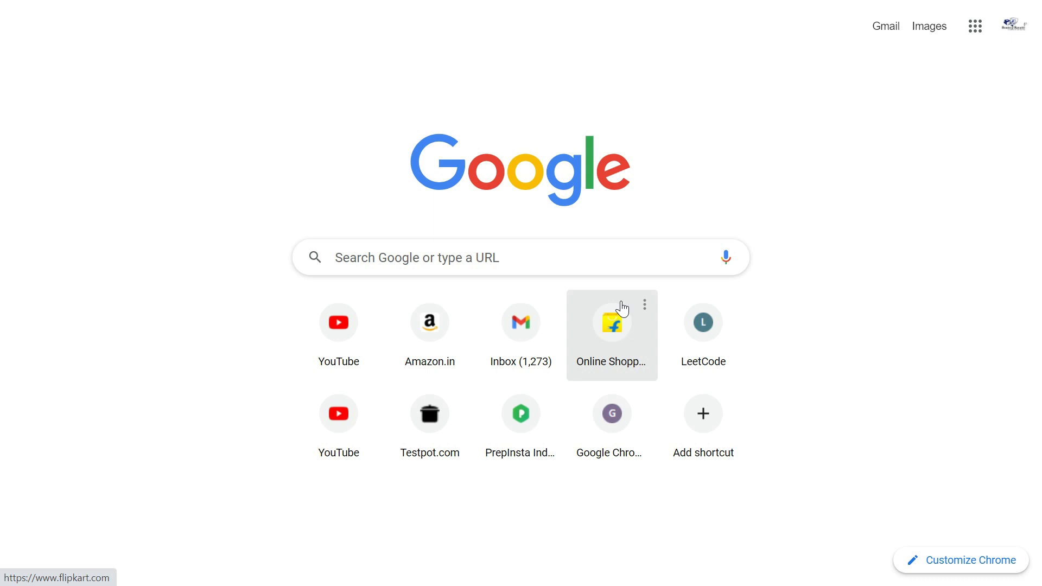
- Leave full screen mode in Chrome, close the browser and return to the Notepad list
{"action": "key", "text": "F11"}
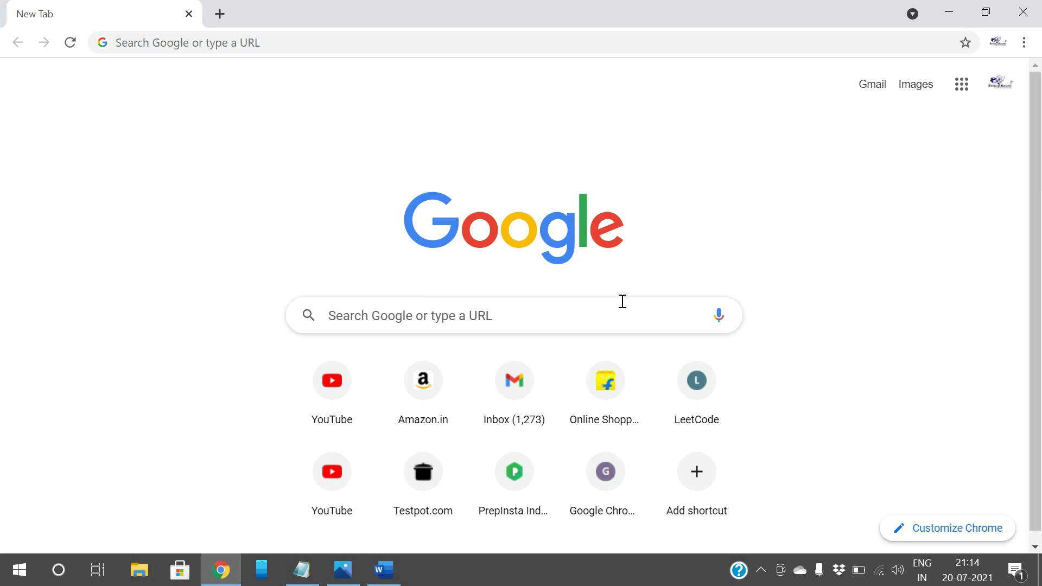
{"action": "left_click", "coordinate": [1023, 12]}
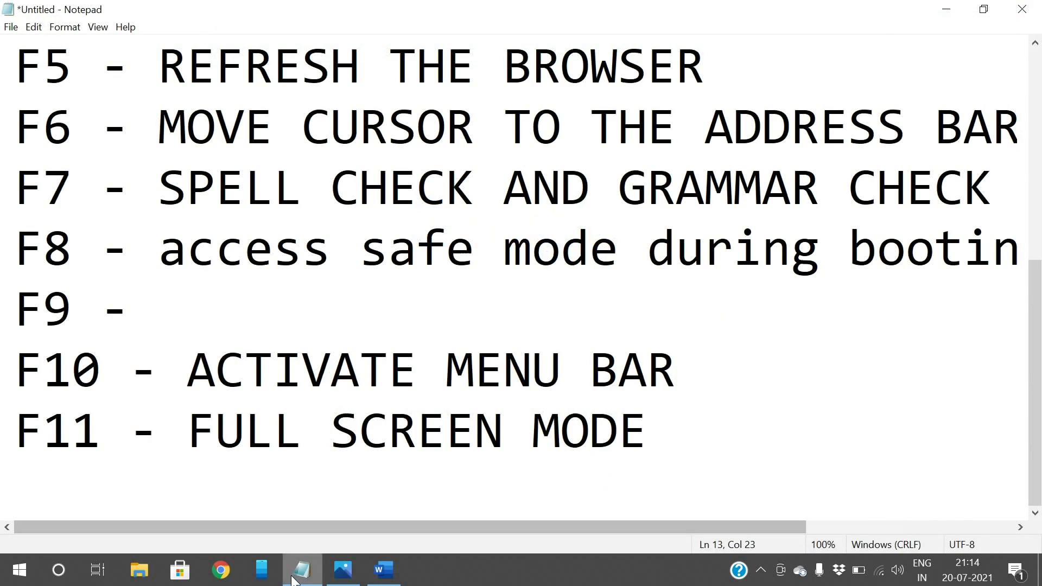
{"action": "mouse_move", "coordinate": [299, 575]}
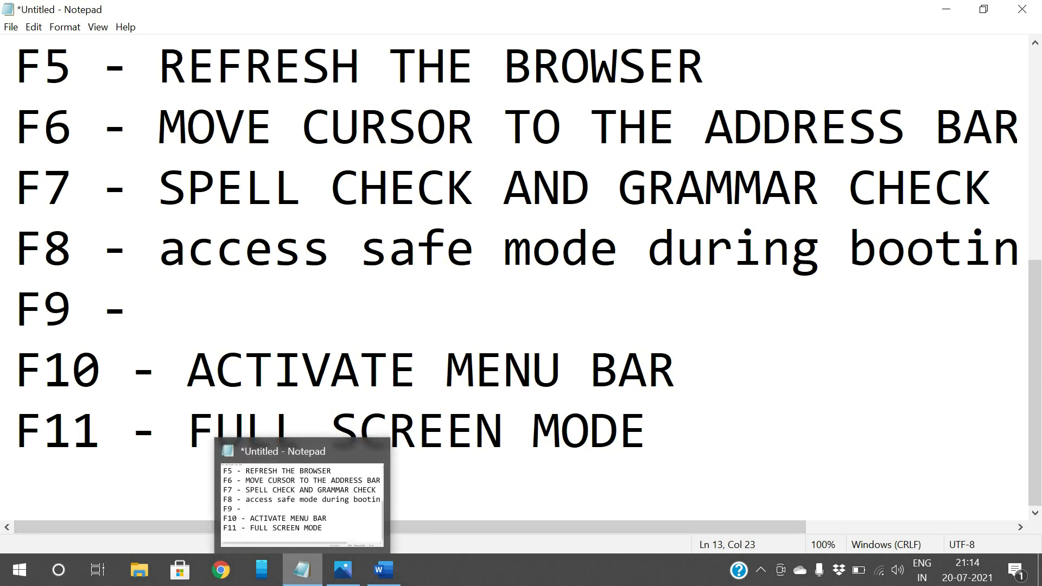
{"action": "left_click", "coordinate": [152, 478]}
- Add the line "F12 - OPEN SAVE AS IN WORD" below the F11 entry
{"action": "left_click", "coordinate": [708, 455]}
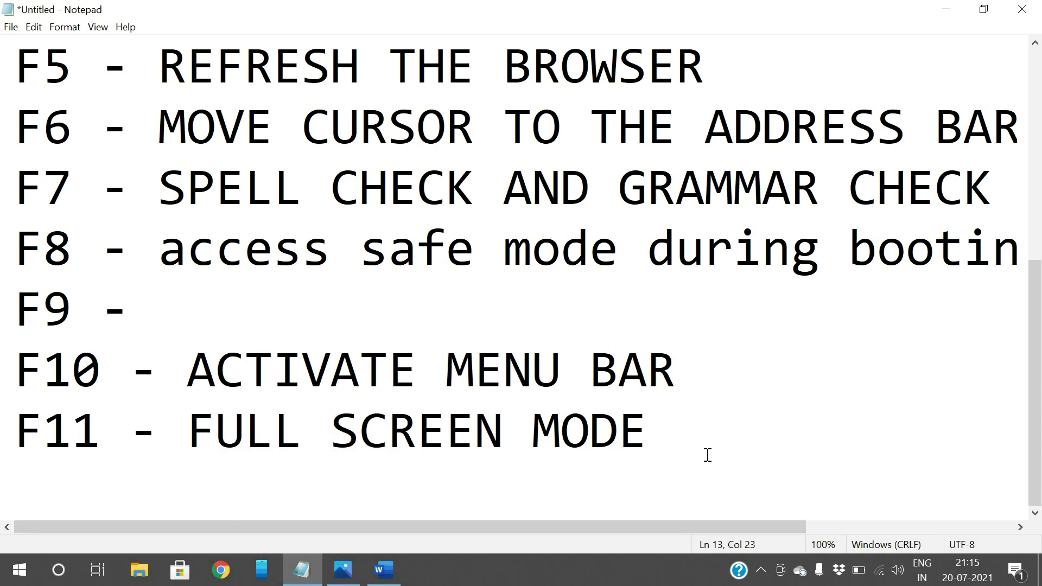
{"action": "key", "text": "Return"}
{"action": "type", "text": "f"}
{"action": "key", "text": "BackSpace"}
{"action": "type", "text": "G"}
{"action": "key", "text": "BackSpace"}
{"action": "type", "text": "F12 - "}
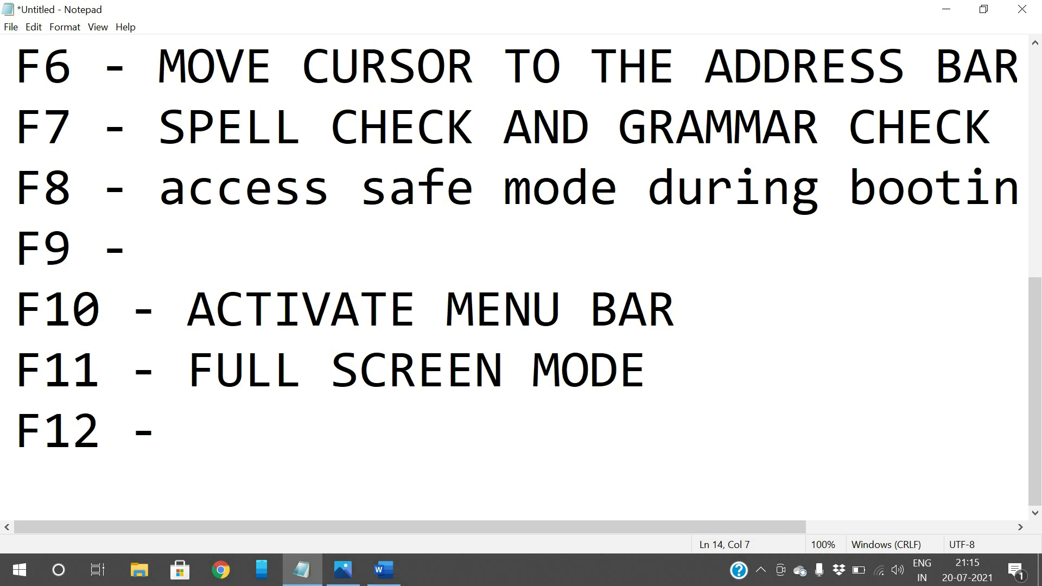
{"action": "type", "text": "OPEN AS"}
{"action": "key", "text": "BackSpace"}
{"action": "key", "text": "BackSpace"}
{"action": "type", "text": "SAVE "}
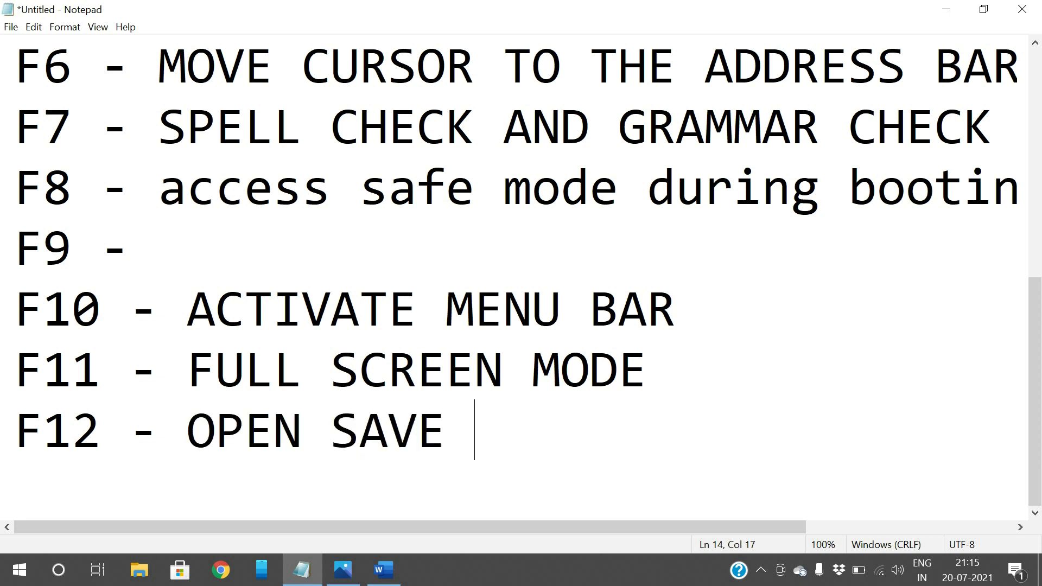
{"action": "type", "text": "AS IN WORD"}
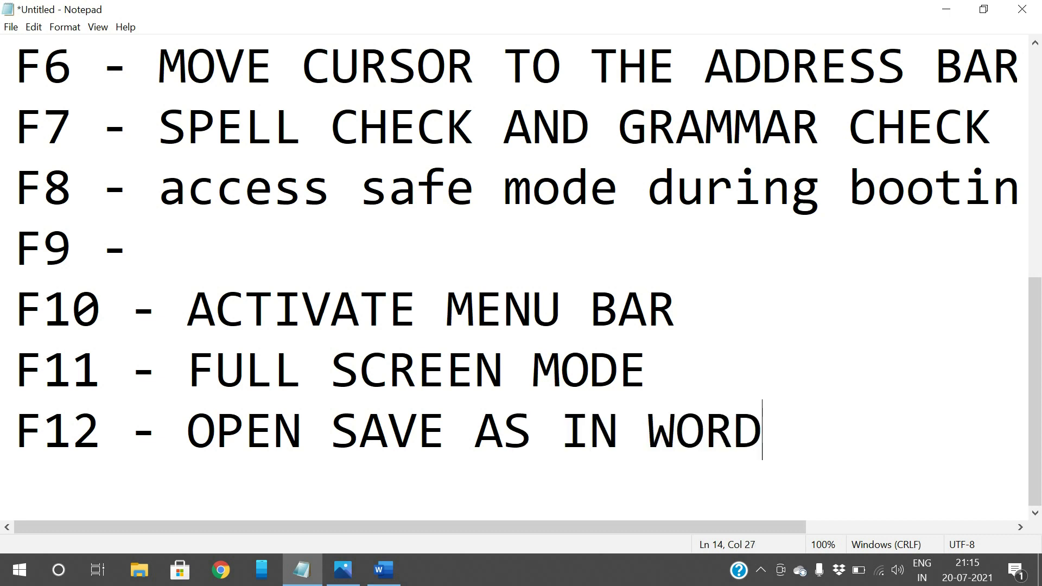
- Switch to Word, show the Save As page among the file commands and go back to the document
{"action": "left_click", "coordinate": [384, 570]}
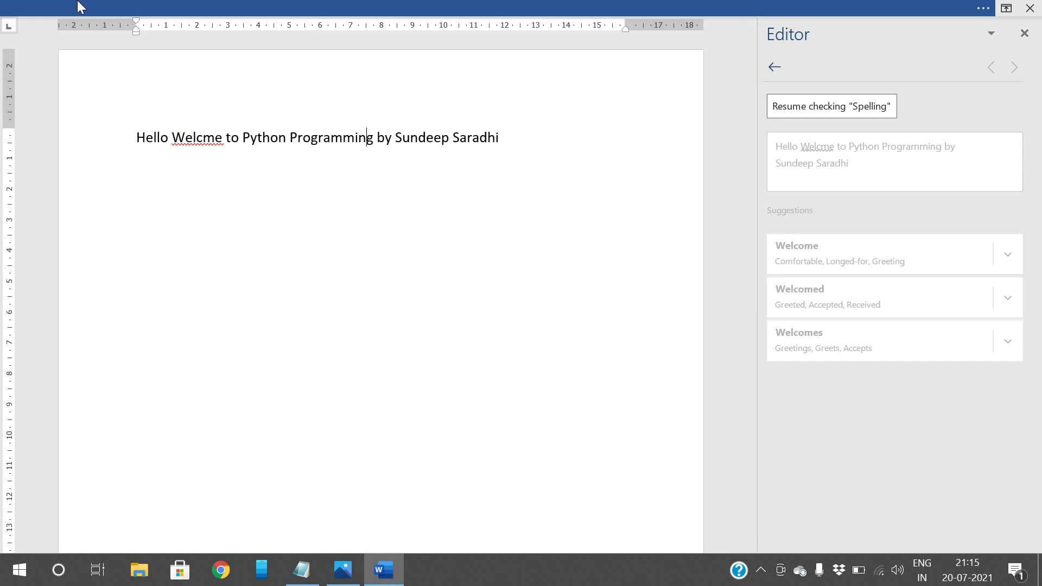
{"action": "left_click", "coordinate": [78, 7]}
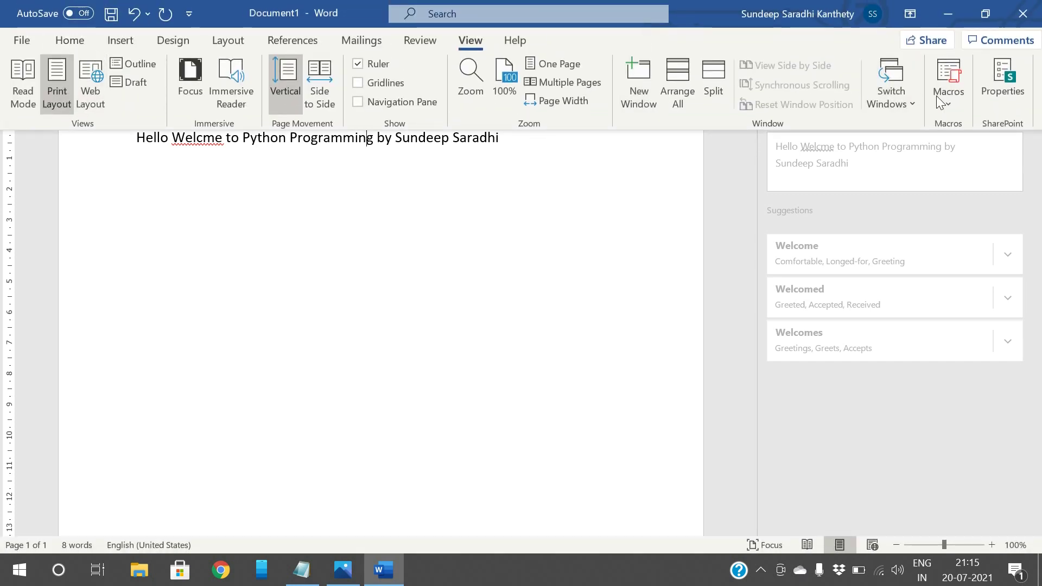
{"action": "left_click", "coordinate": [421, 268]}
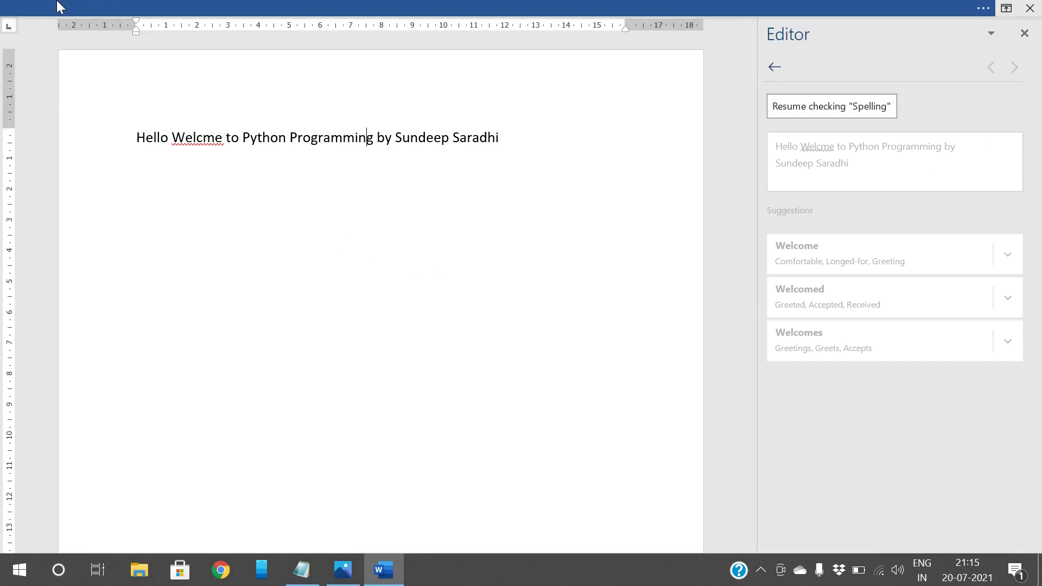
{"action": "left_click", "coordinate": [60, 5]}
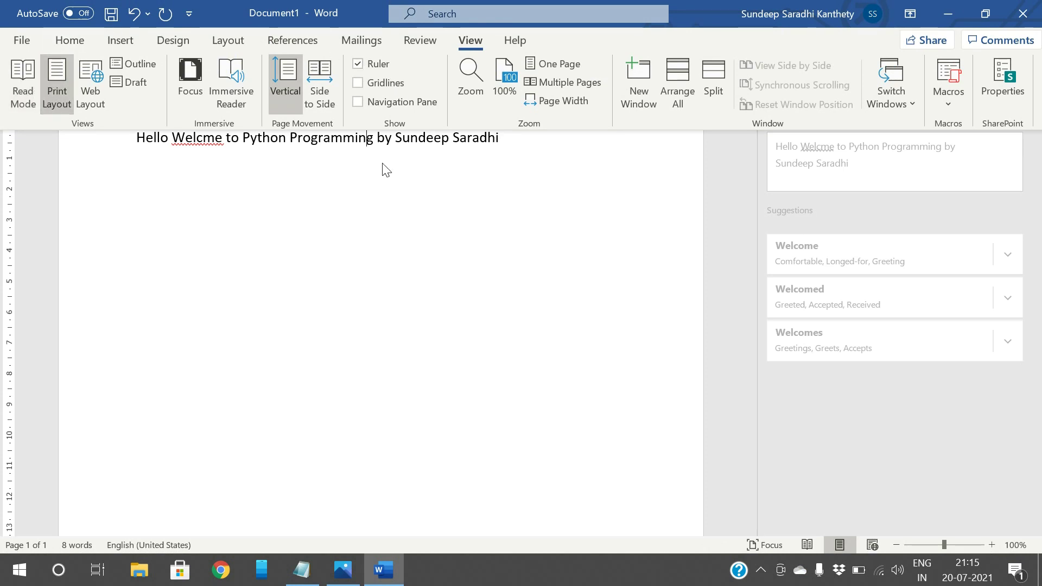
{"action": "left_click", "coordinate": [26, 44]}
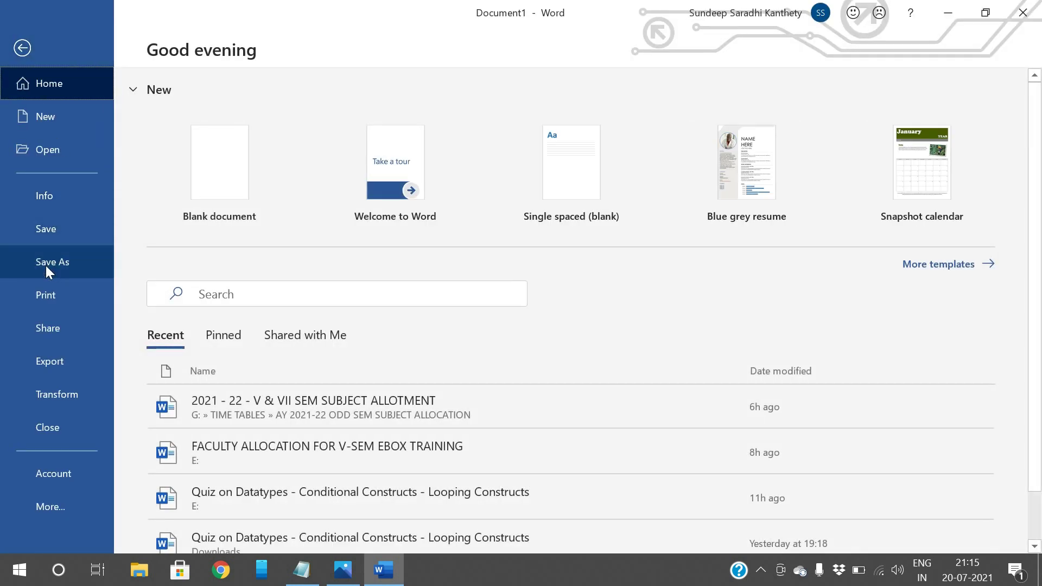
{"action": "left_click", "coordinate": [67, 265]}
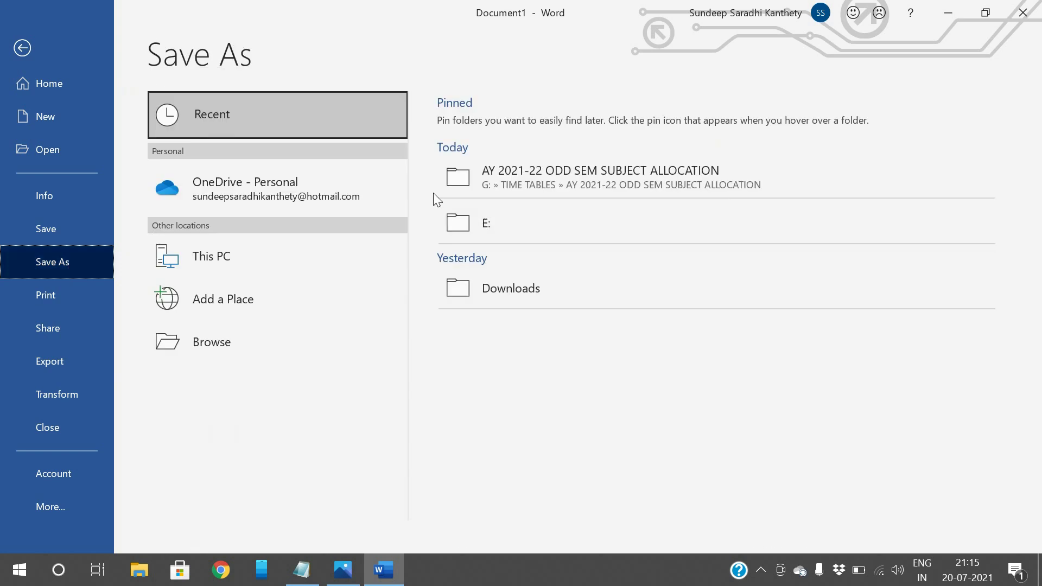
{"action": "left_click", "coordinate": [22, 50]}
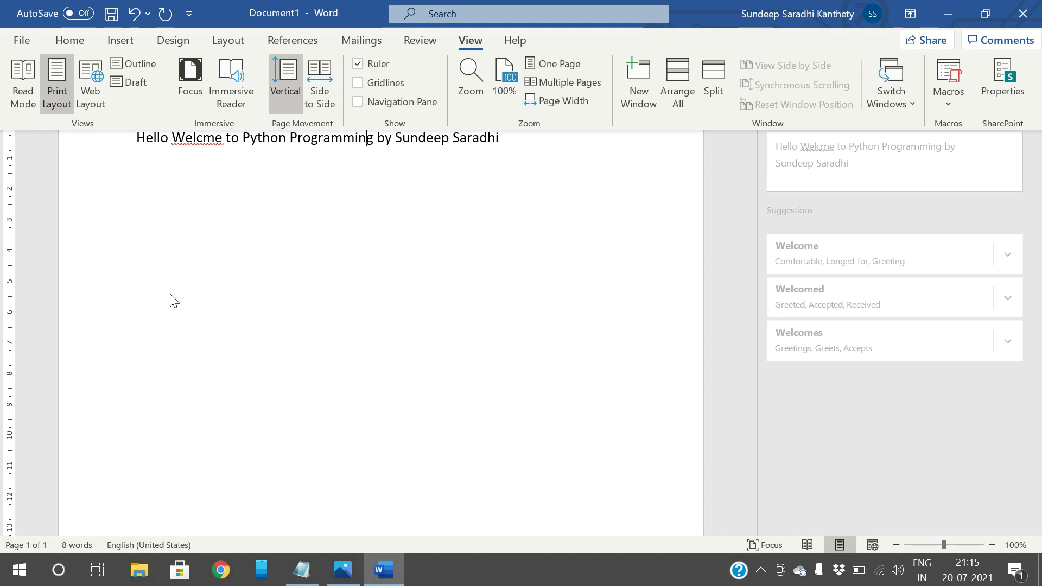
- Call up the Save As dialog directly with its function key, move it further into the window and cancel it
{"action": "key", "text": "F12"}
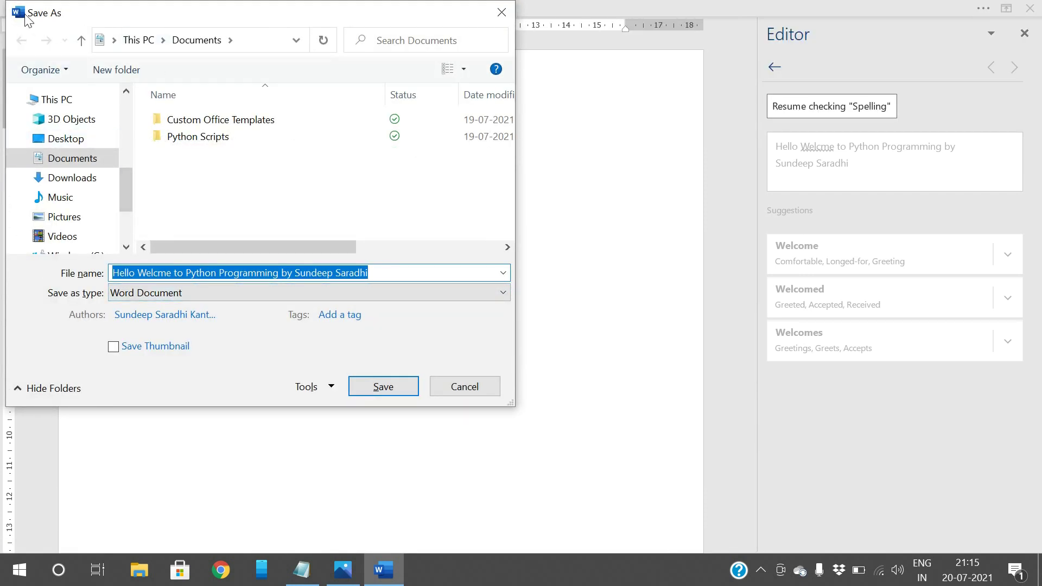
{"action": "left_click_drag", "start_coordinate": [52, 19], "coordinate": [142, 61]}
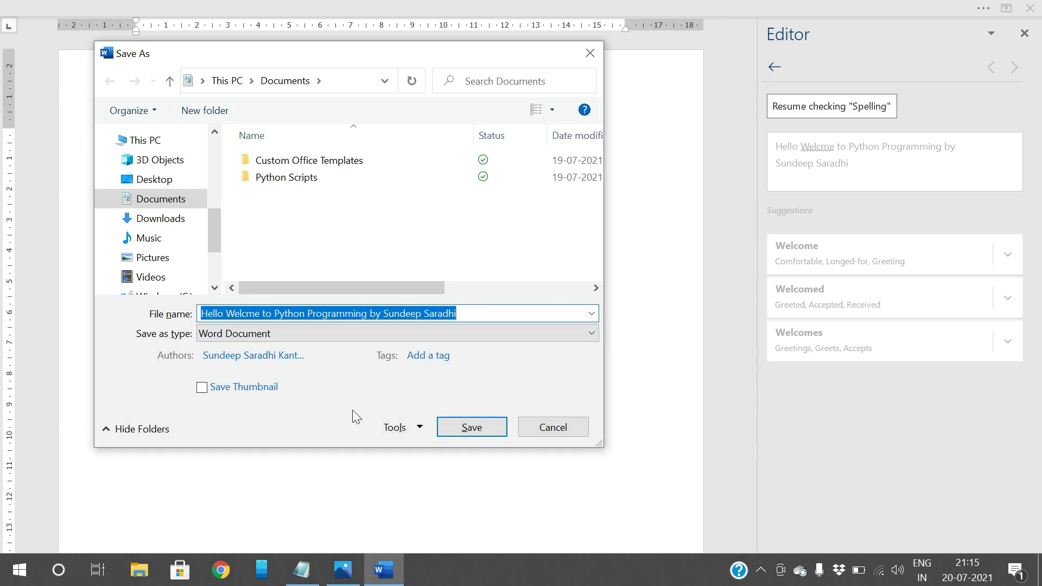
{"action": "left_click", "coordinate": [538, 431]}
- Close the Word document without saving and review the function key list in Notepad up to the F1 entry
{"action": "left_click", "coordinate": [1030, 8]}
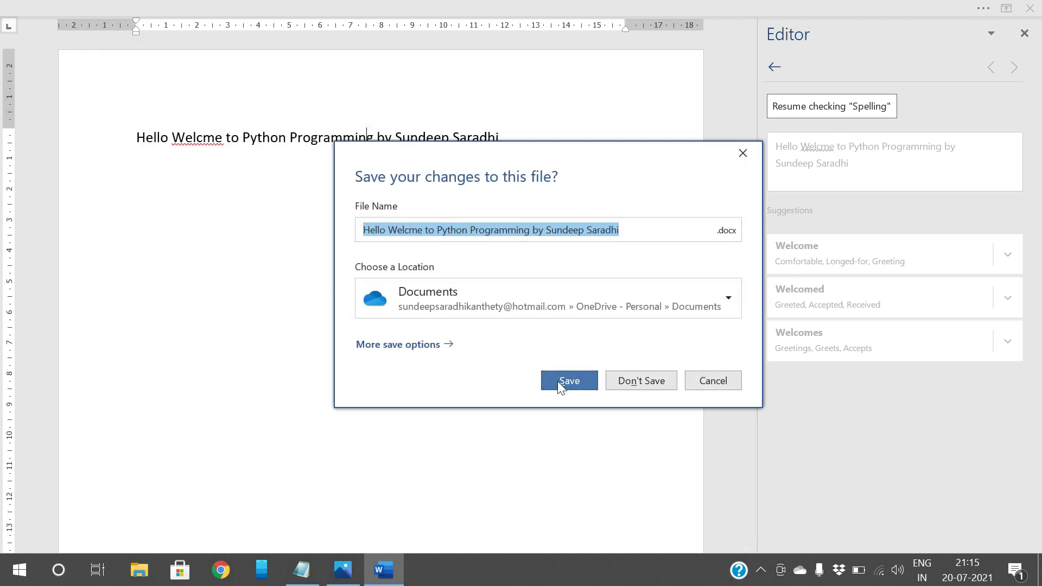
{"action": "left_click", "coordinate": [675, 383]}
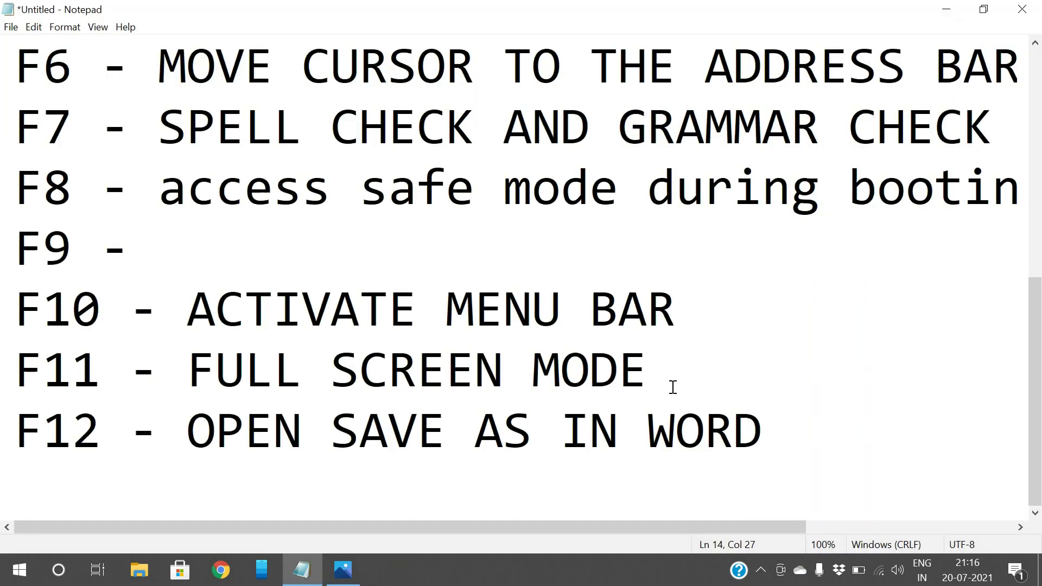
{"action": "scroll", "coordinate": [687, 469], "scroll_direction": "up", "scroll_amount": 3}
{"action": "scroll", "coordinate": [523, 421], "scroll_direction": "down", "scroll_amount": 1}
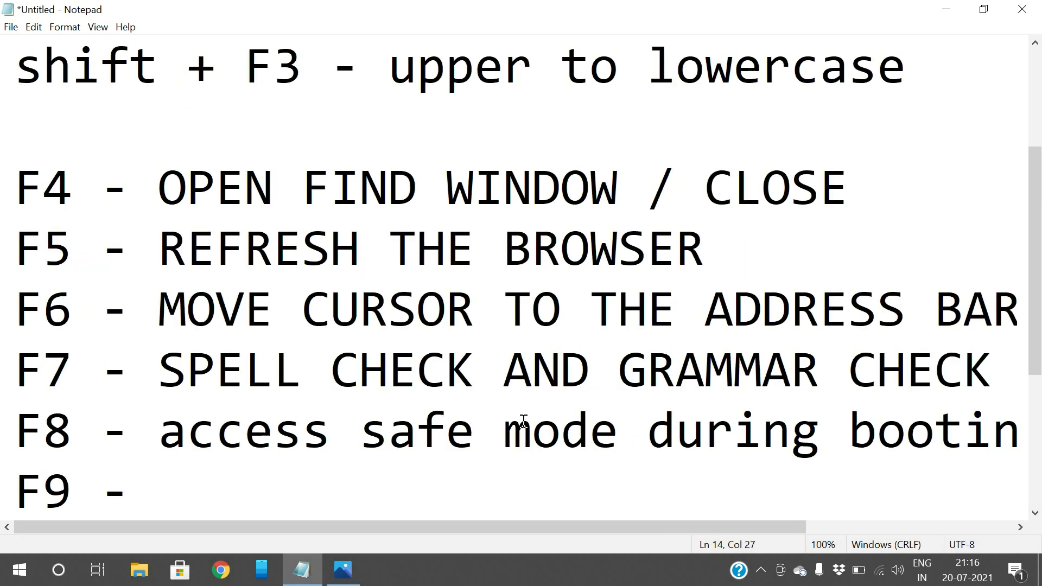
{"action": "scroll", "coordinate": [480, 421], "scroll_direction": "up", "scroll_amount": 1}
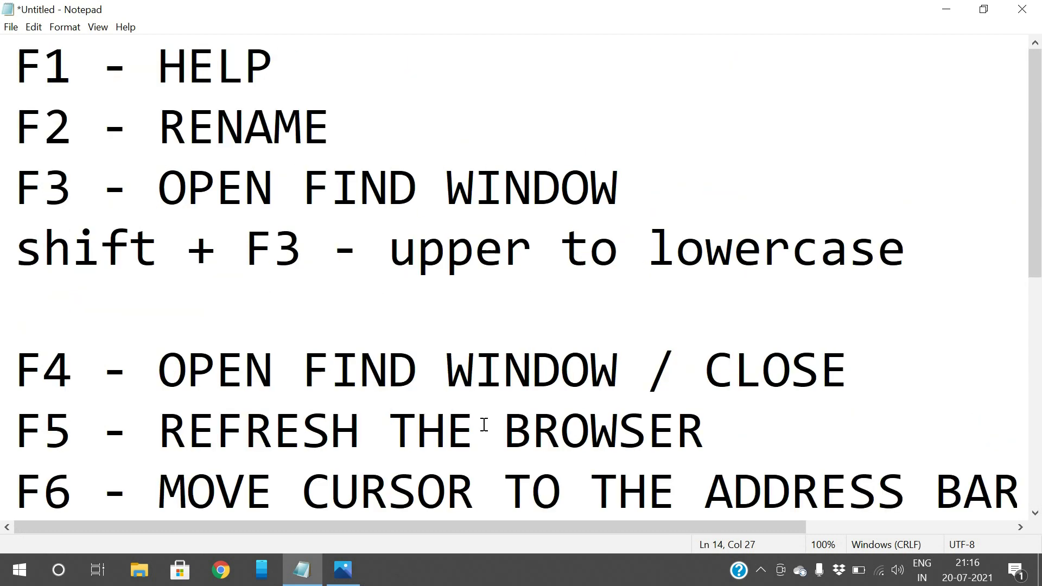